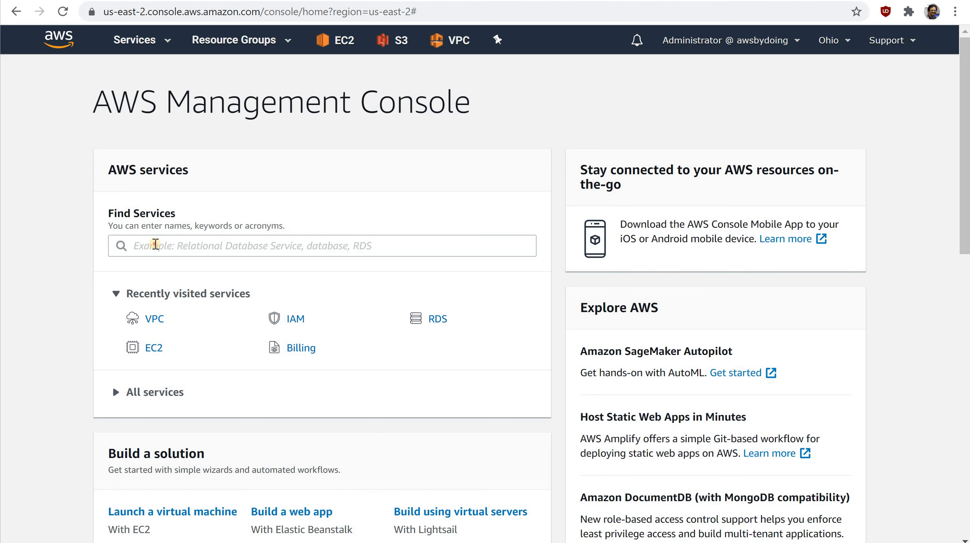
# Step: Find the VPC service and open the list of your VPCs
pyautogui.click(155, 244)
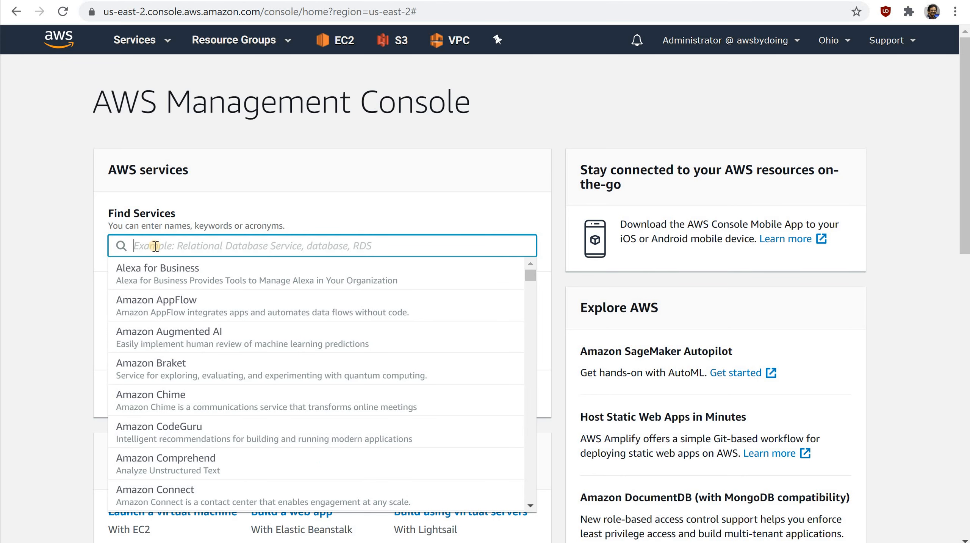
pyautogui.write('vpc')
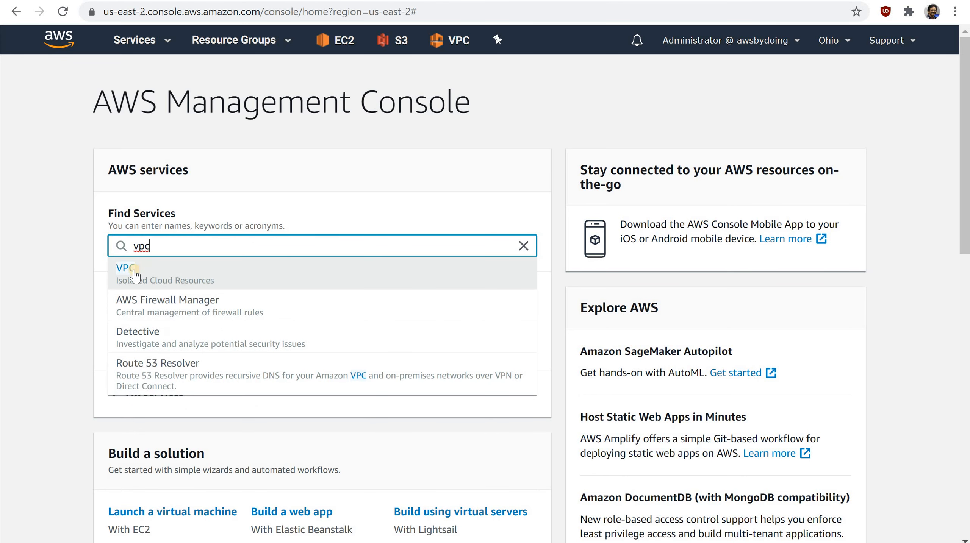
pyautogui.click(125, 269)
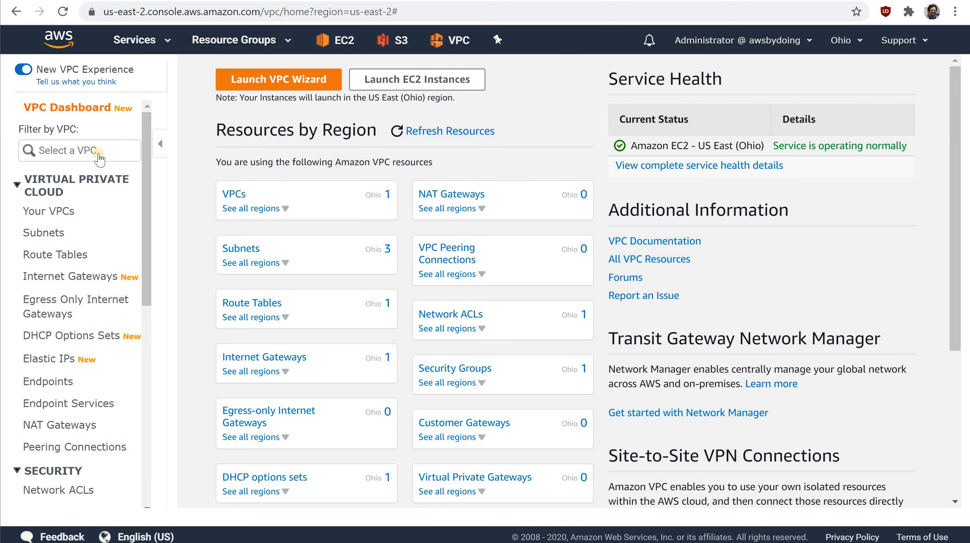
pyautogui.click(53, 220)
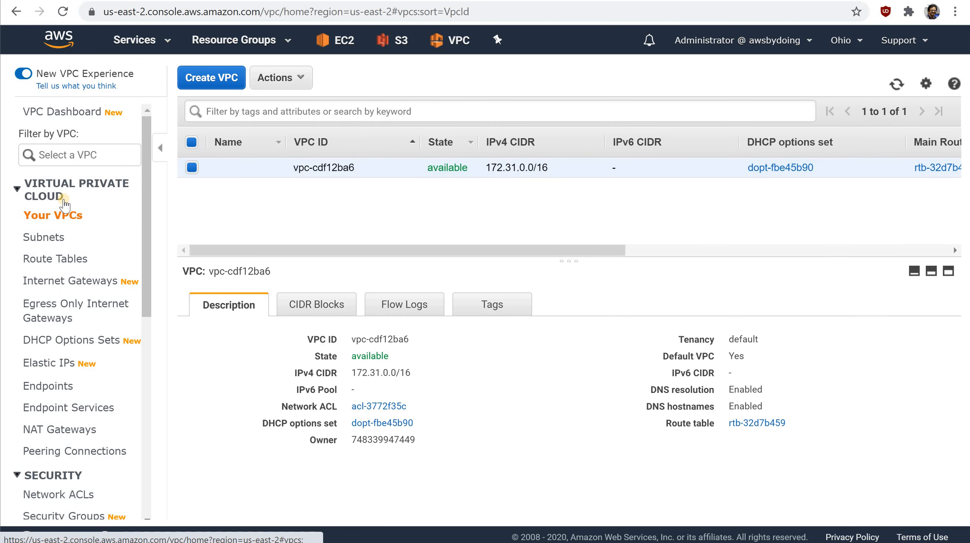
# Step: Start a new VPC with the name tag MyVPC and the IPv4 CIDR block 10.0.0.0/16
pyautogui.click(209, 86)
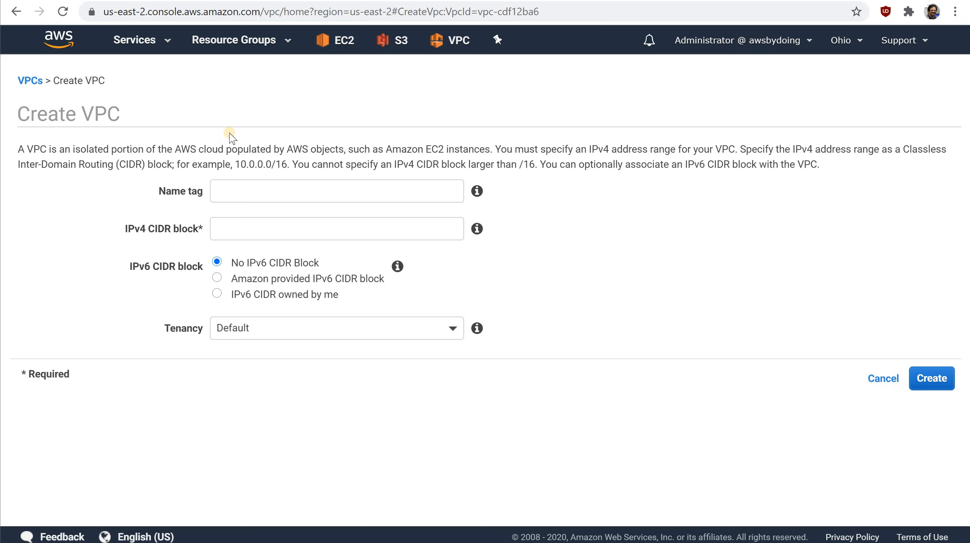
pyautogui.click(227, 190)
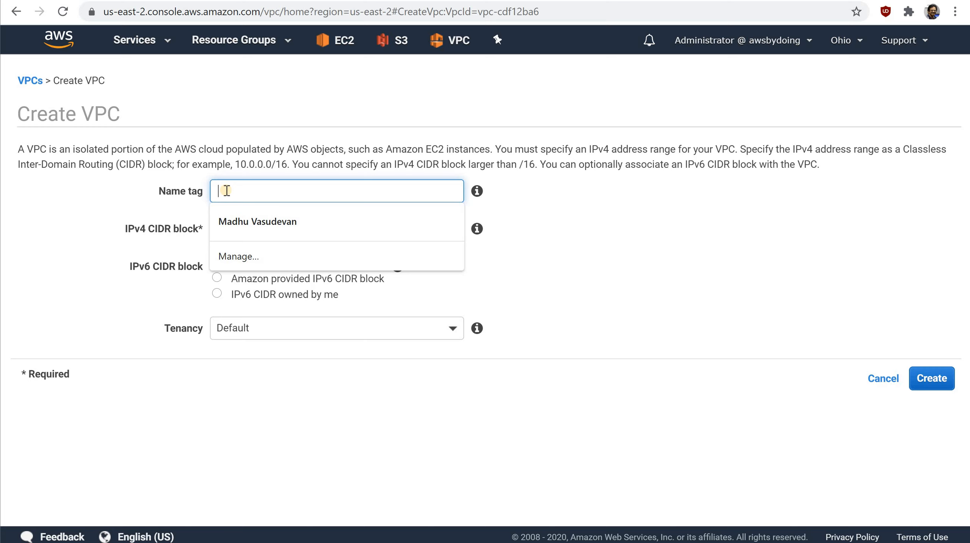
pyautogui.write('My')
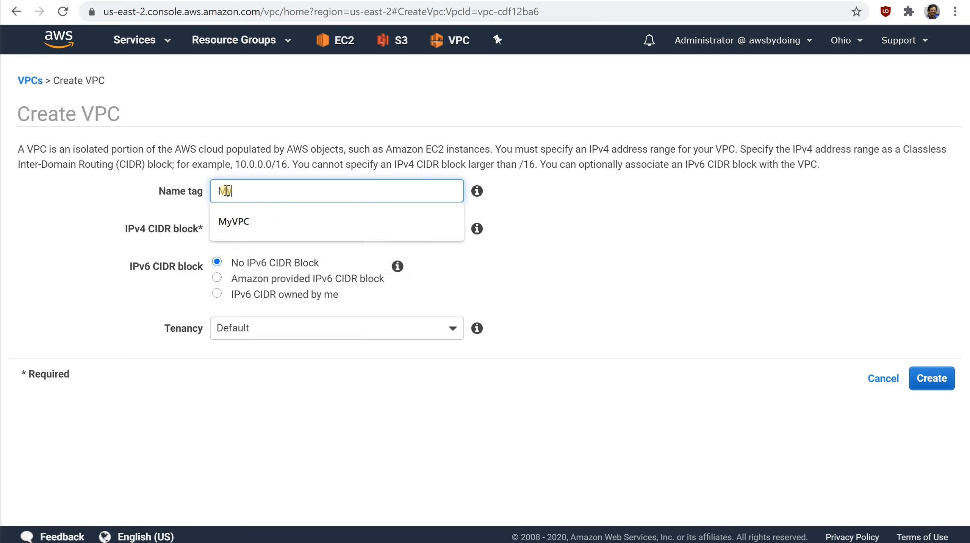
pyautogui.write('VPC')
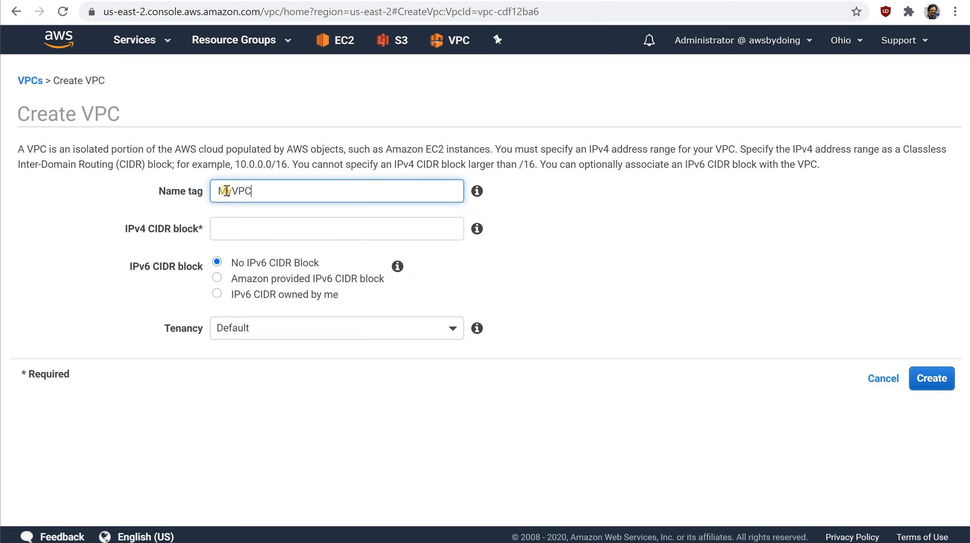
pyautogui.click(243, 223)
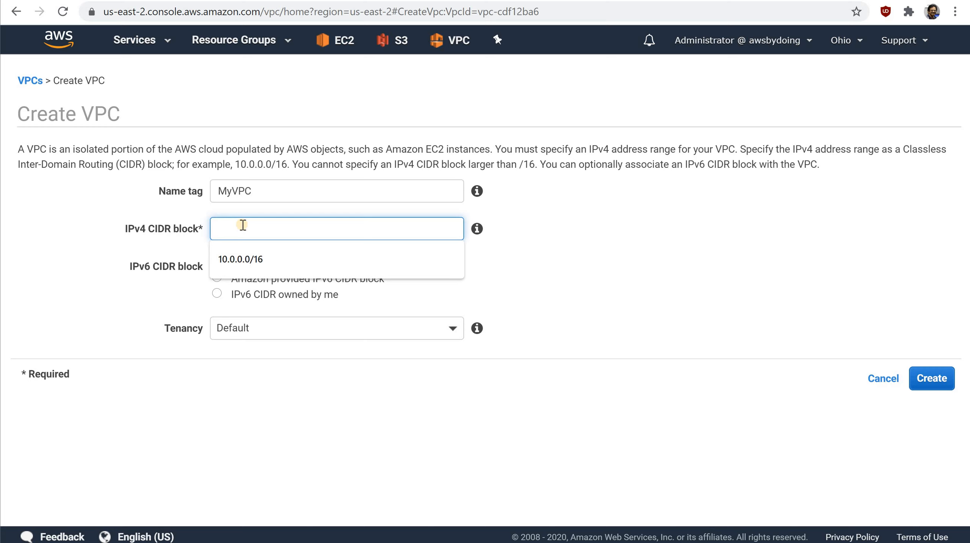
pyautogui.click(248, 259)
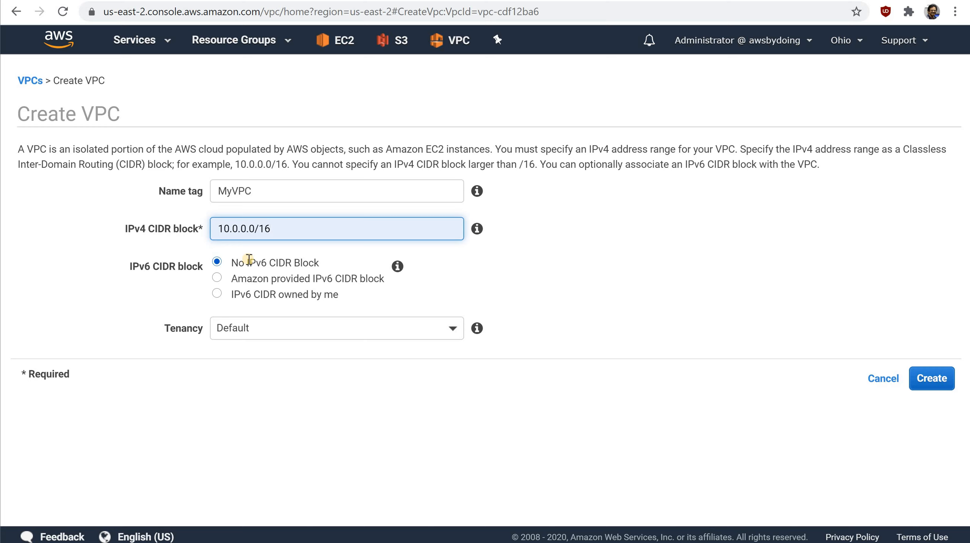
pyautogui.click(216, 279)
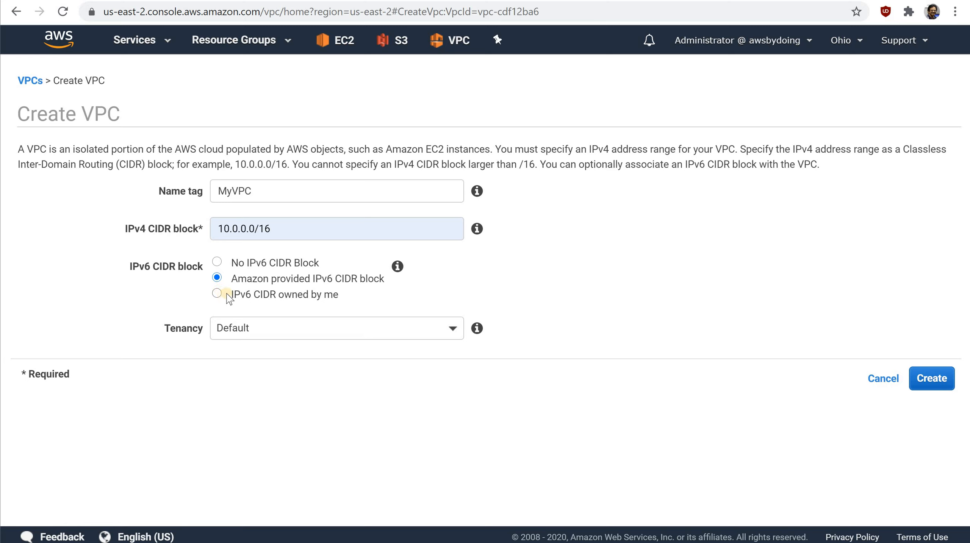
pyautogui.click(217, 294)
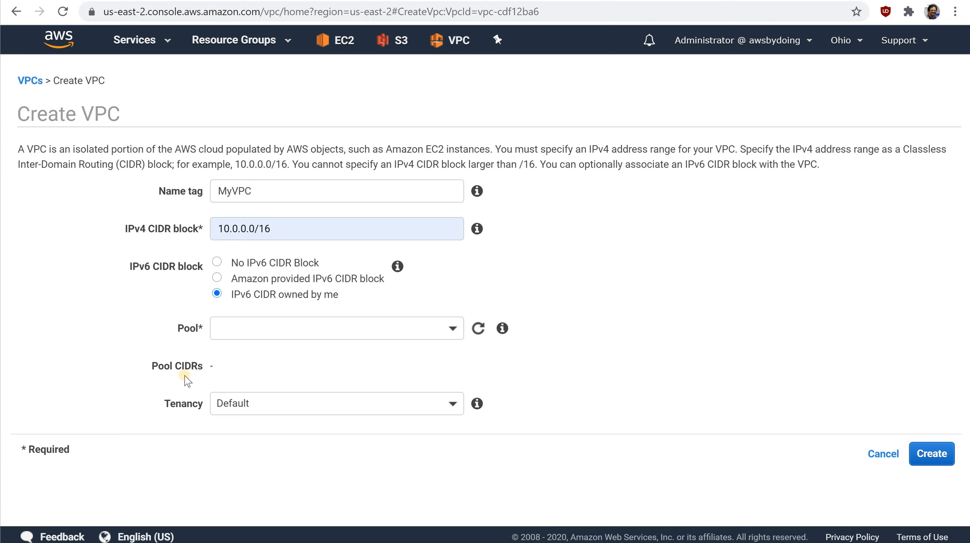
pyautogui.click(217, 261)
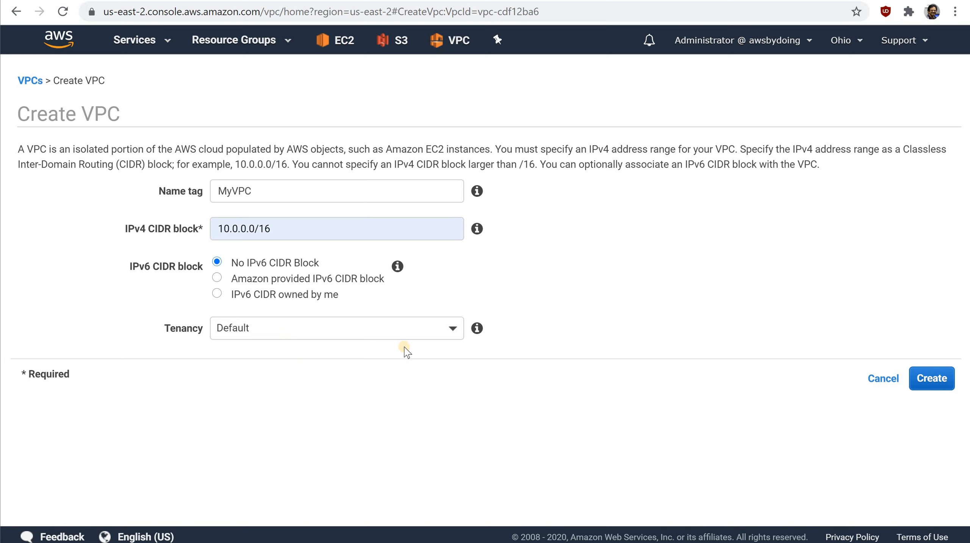
# Step: Choose Default tenancy for the new VPC, create it and return to the VPC list
pyautogui.click(450, 328)
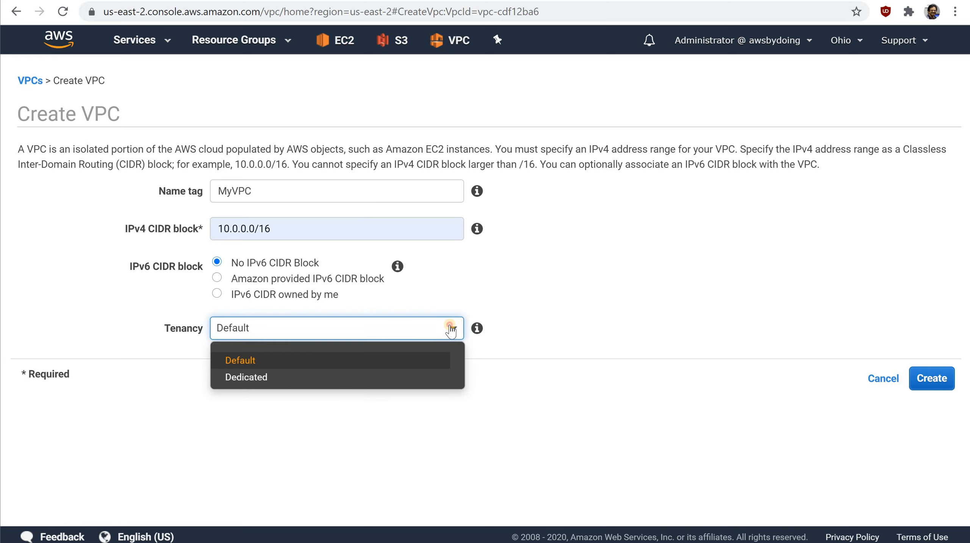
pyautogui.click(243, 359)
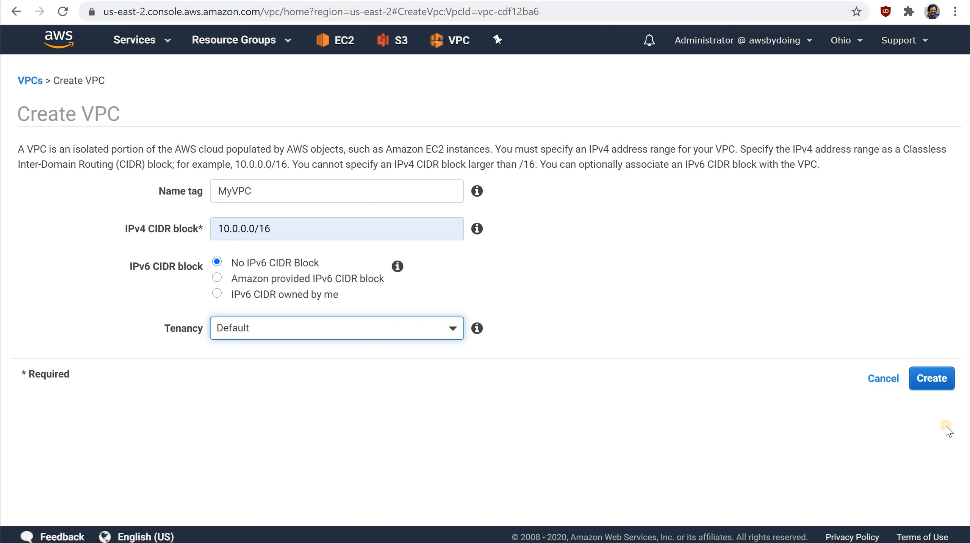
pyautogui.click(924, 384)
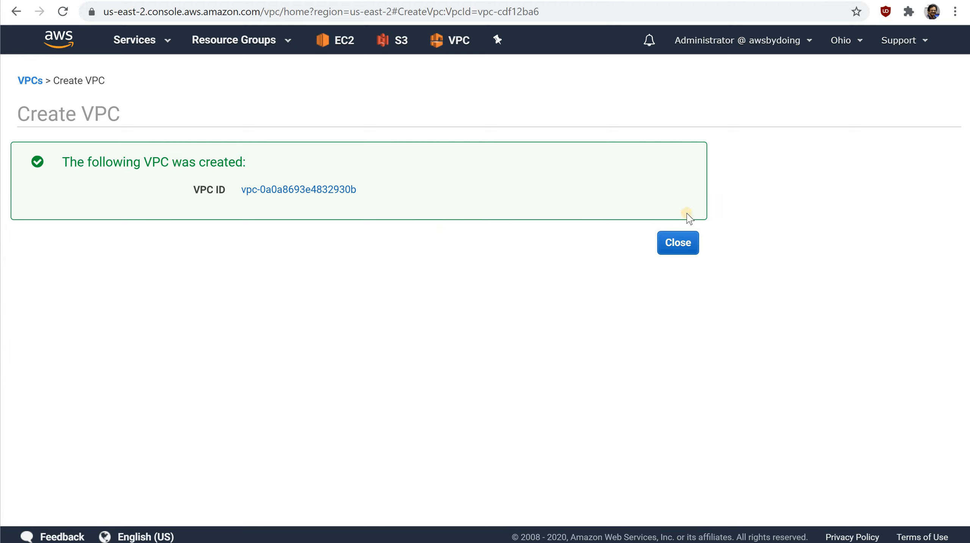
pyautogui.click(684, 249)
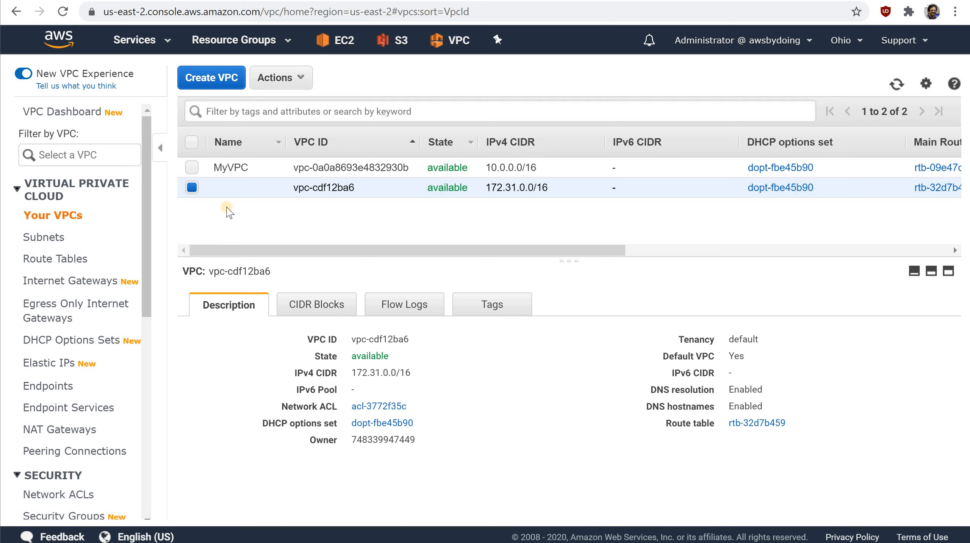
# Step: Create an internet gateway with the name tag myInternetGateway
pyautogui.moveTo(221, 195)
pyautogui.click(51, 283)
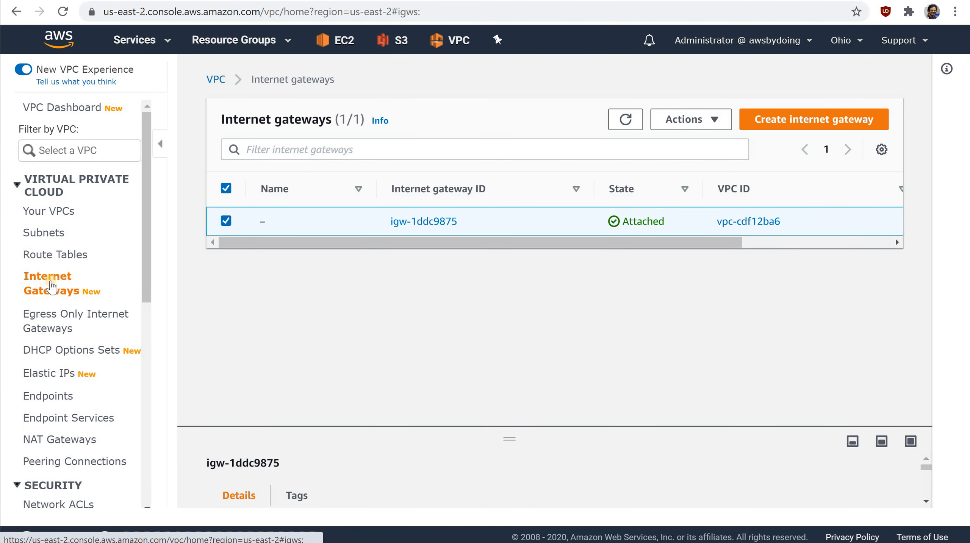
pyautogui.click(796, 124)
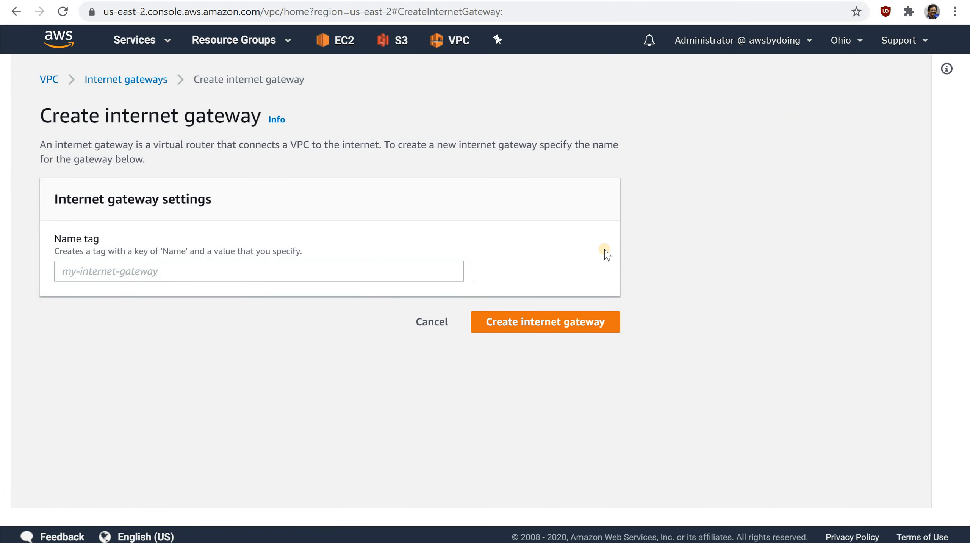
pyautogui.click(72, 270)
pyautogui.write('m')
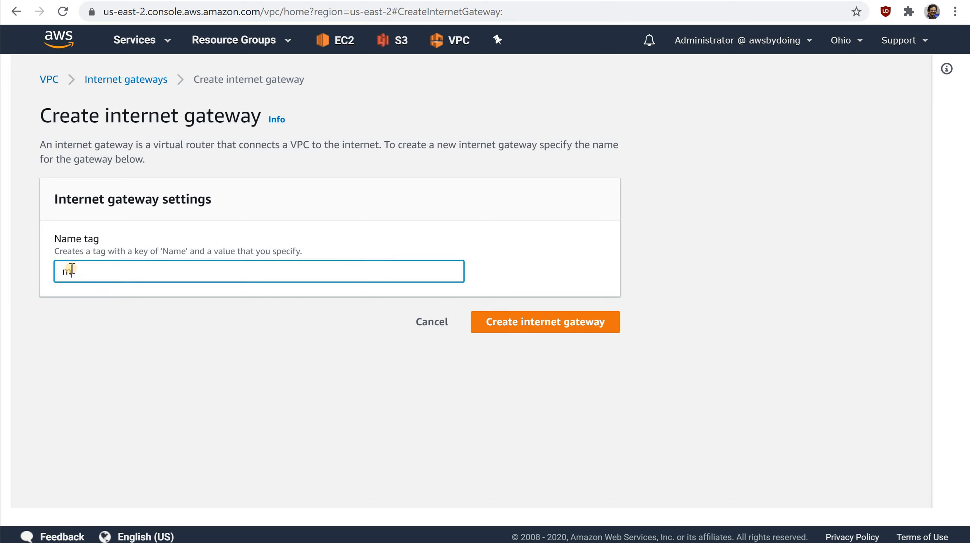
pyautogui.write('yInternetGateway')
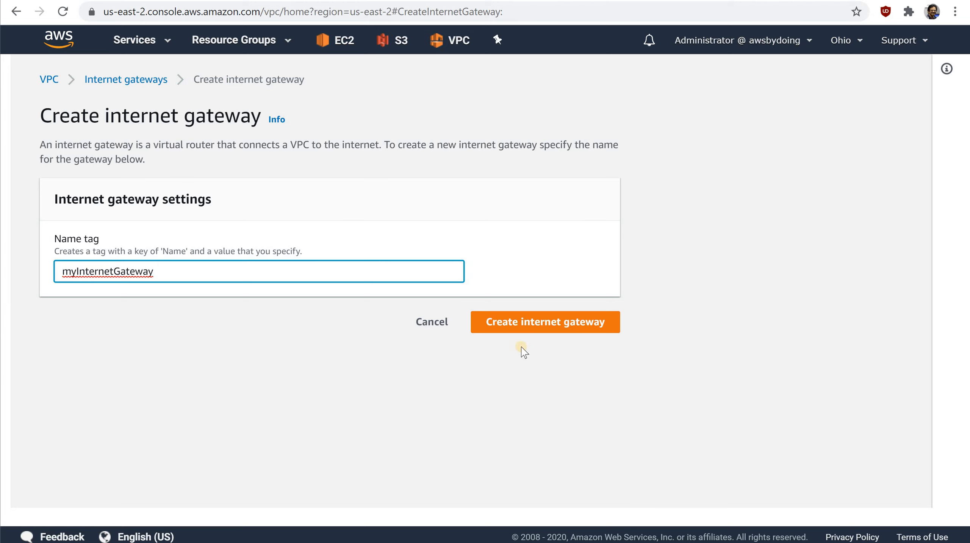
pyautogui.click(498, 324)
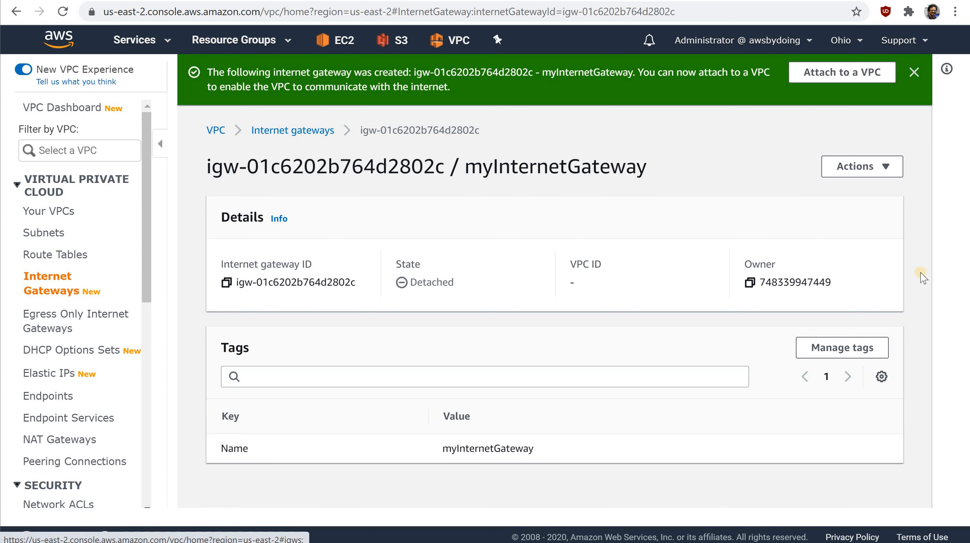
# Step: Attach the myInternetGateway internet gateway to MyVPC
pyautogui.click(871, 167)
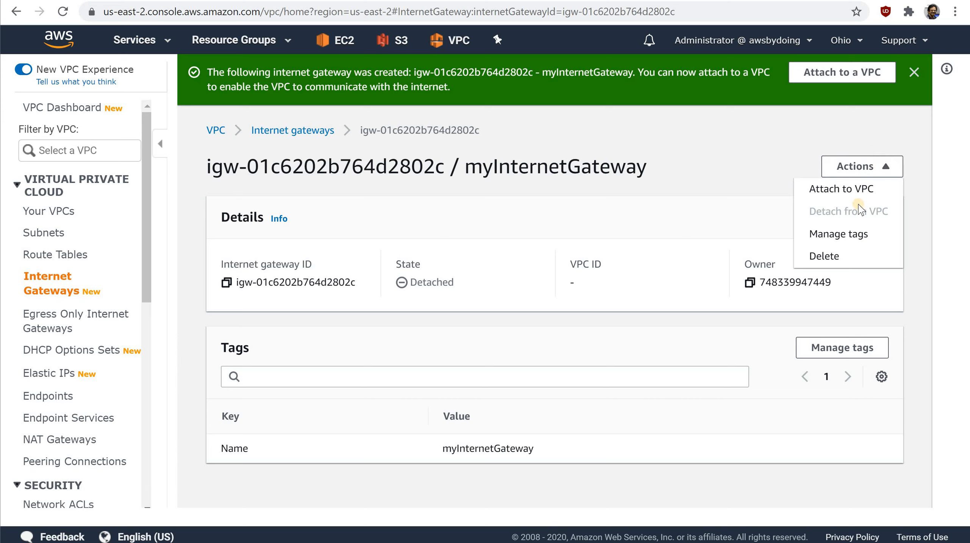
pyautogui.click(849, 191)
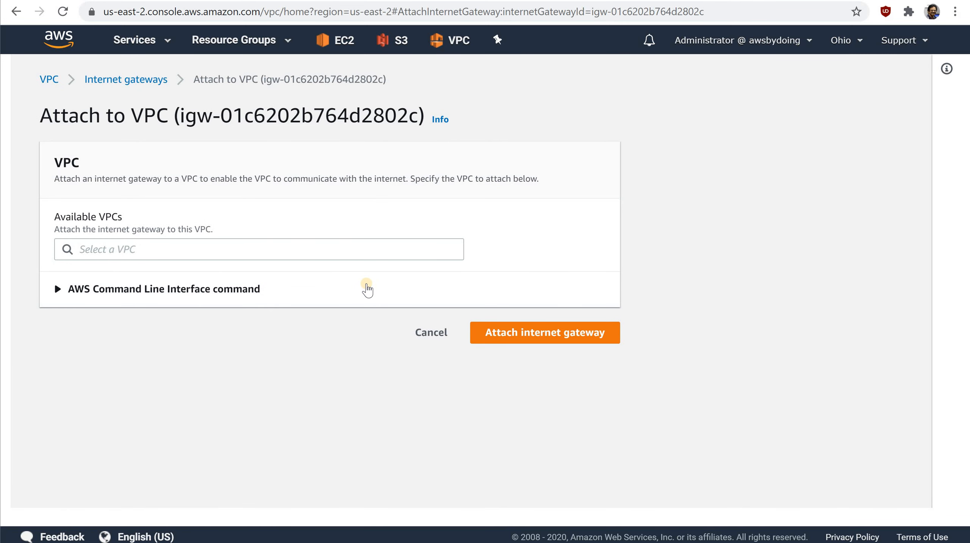
pyautogui.click(434, 251)
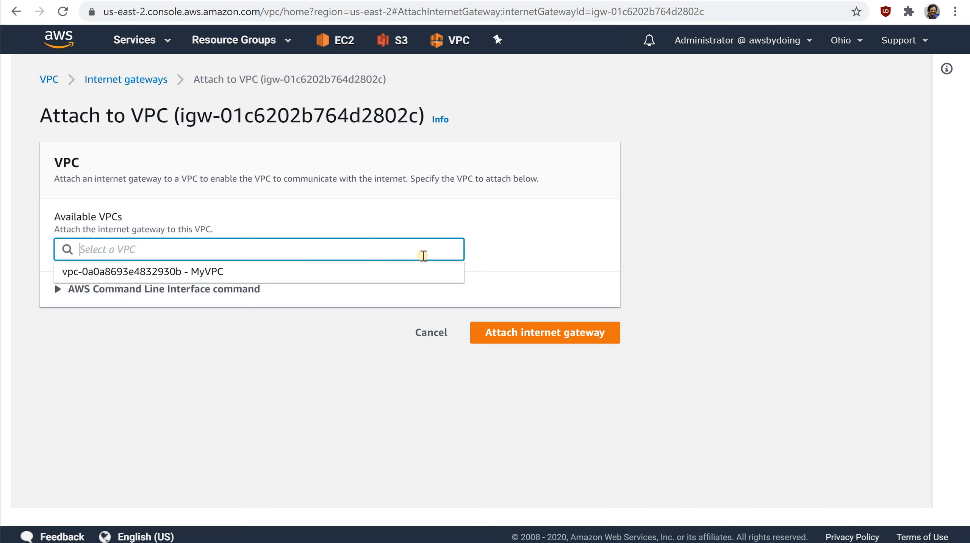
pyautogui.click(210, 272)
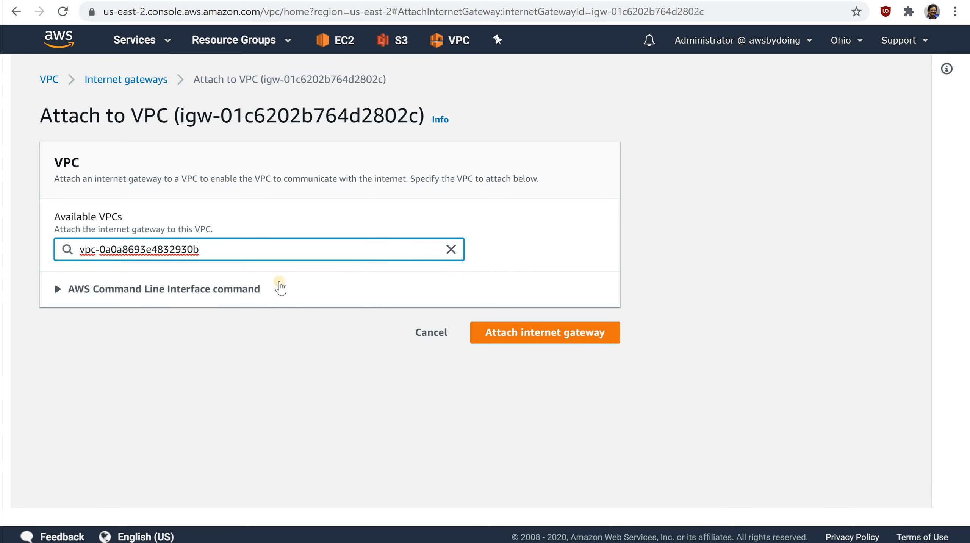
pyautogui.click(495, 335)
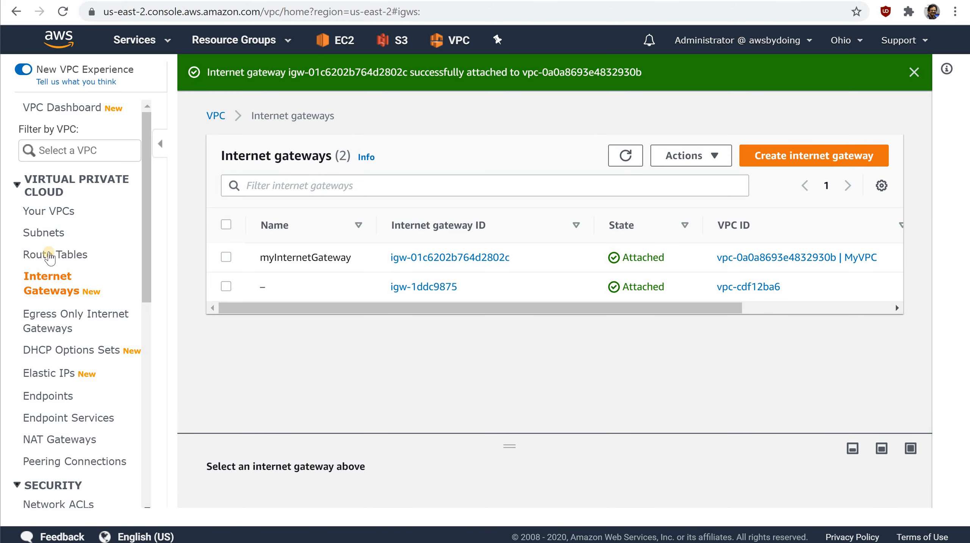
# Step: Enable DNS hostnames for MyVPC, save the change and return to the VPC list
pyautogui.click(48, 212)
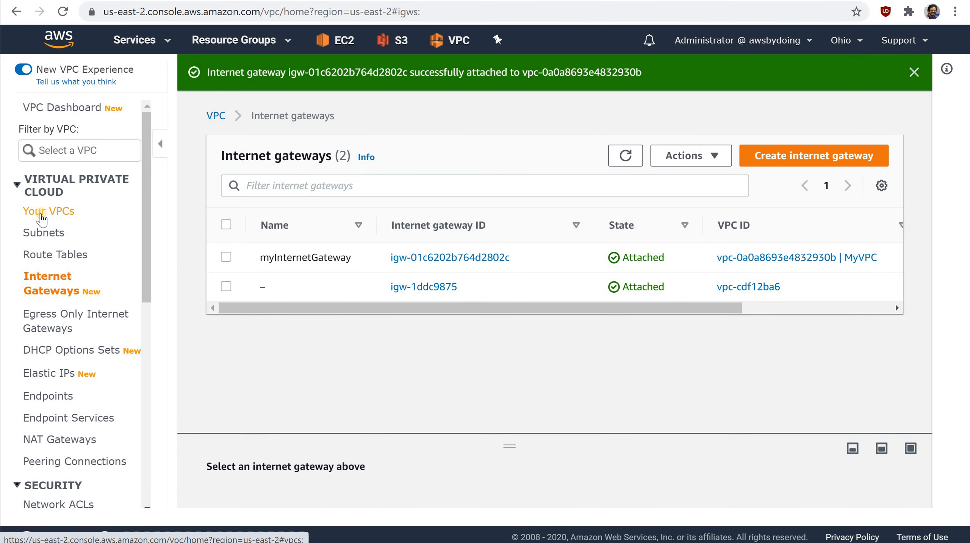
pyautogui.click(190, 170)
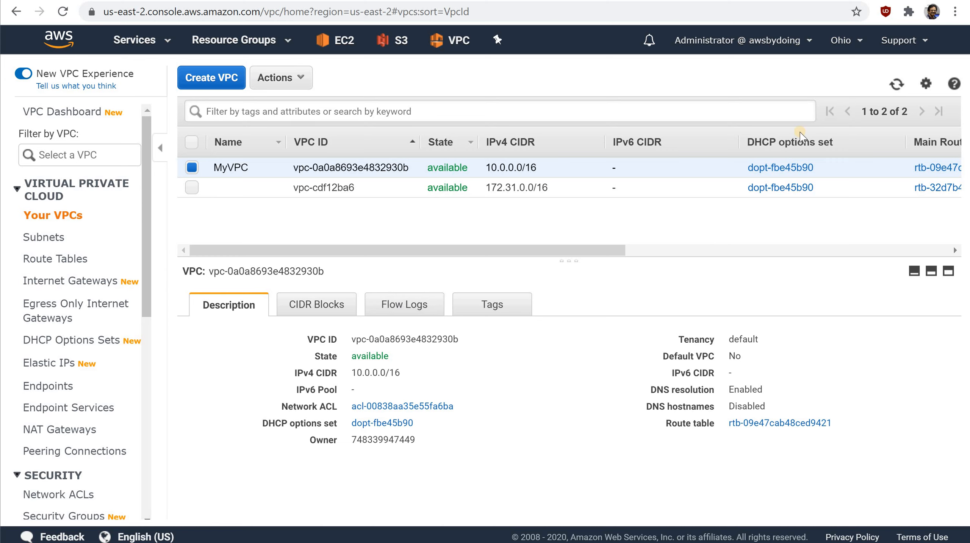
pyautogui.click(294, 90)
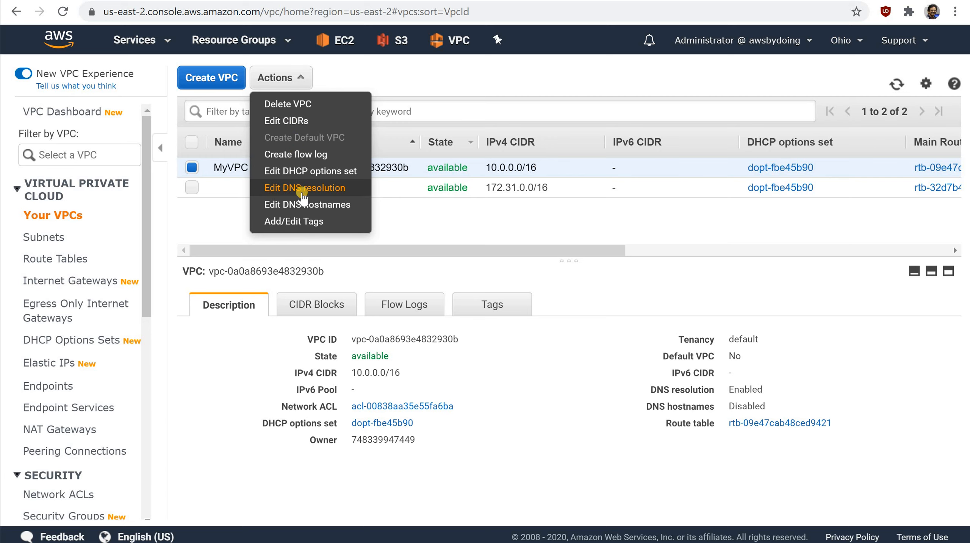
pyautogui.click(301, 208)
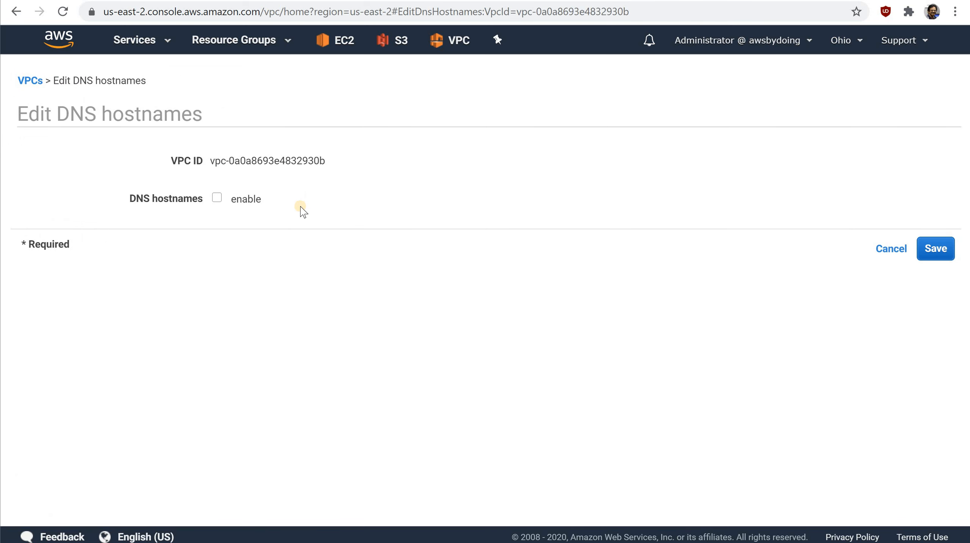
pyautogui.click(215, 198)
pyautogui.click(928, 251)
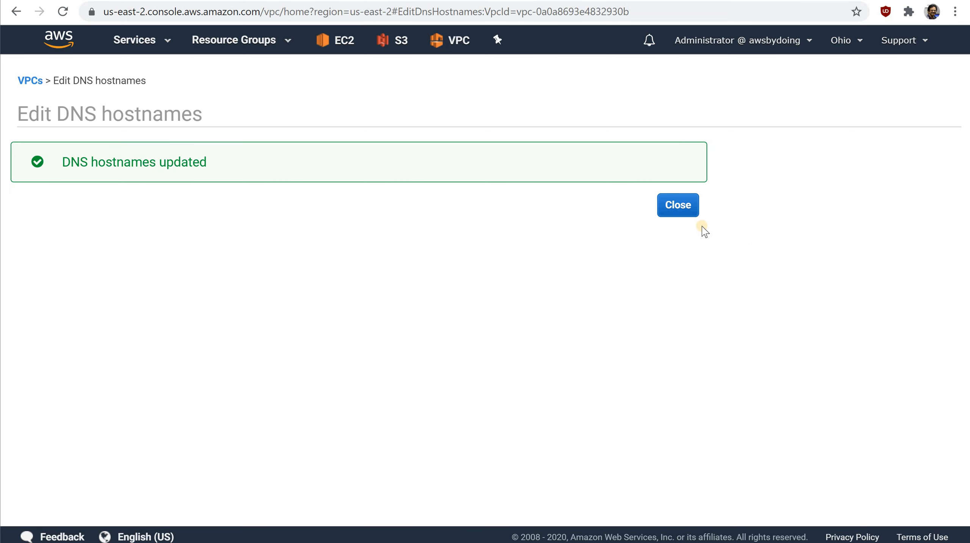
pyautogui.click(671, 213)
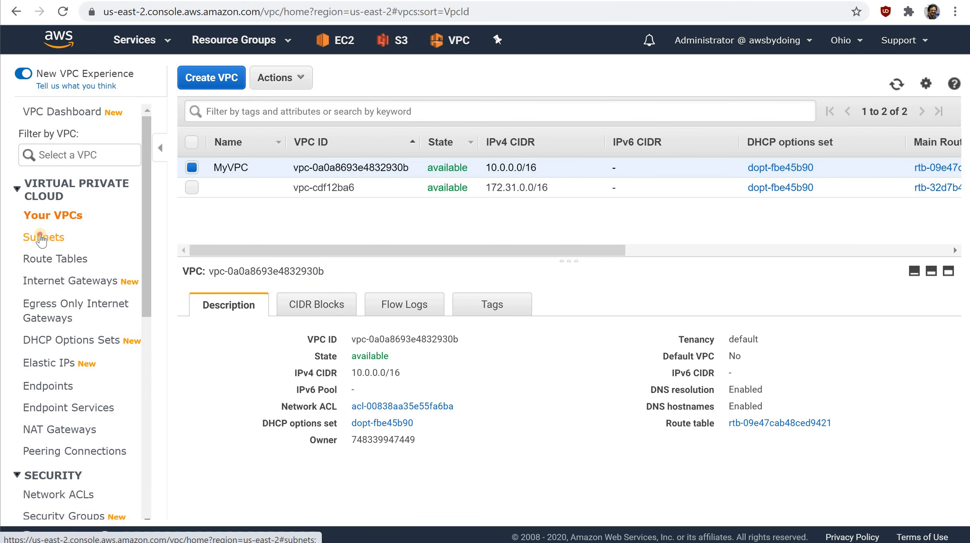
# Step: Open the list of subnets and enlarge the list area so that every row shows
pyautogui.click(50, 246)
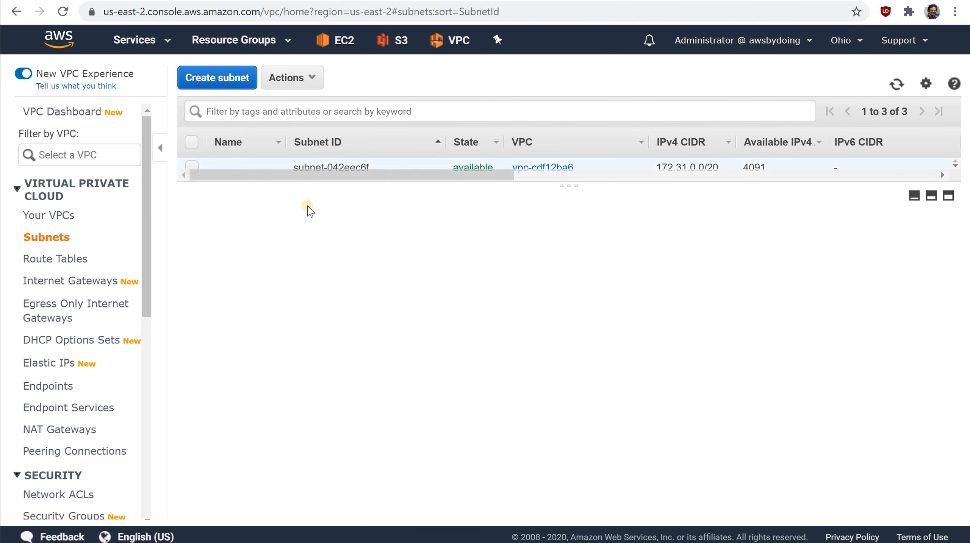
pyautogui.moveTo(576, 182); pyautogui.dragTo(572, 242)
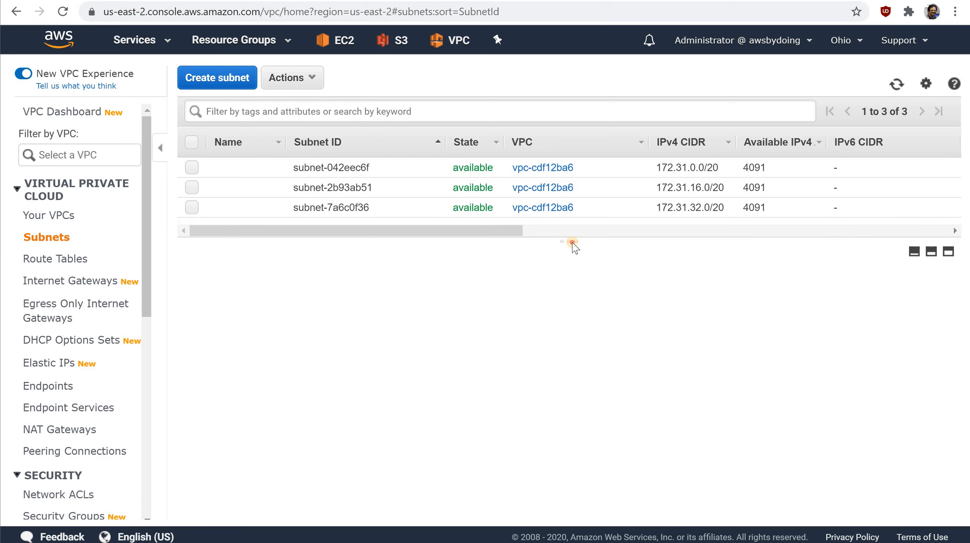
# Step: Start a new subnet with the name tag MySubnet in MyVPC, placed in availability zone us-east-2a
pyautogui.click(212, 79)
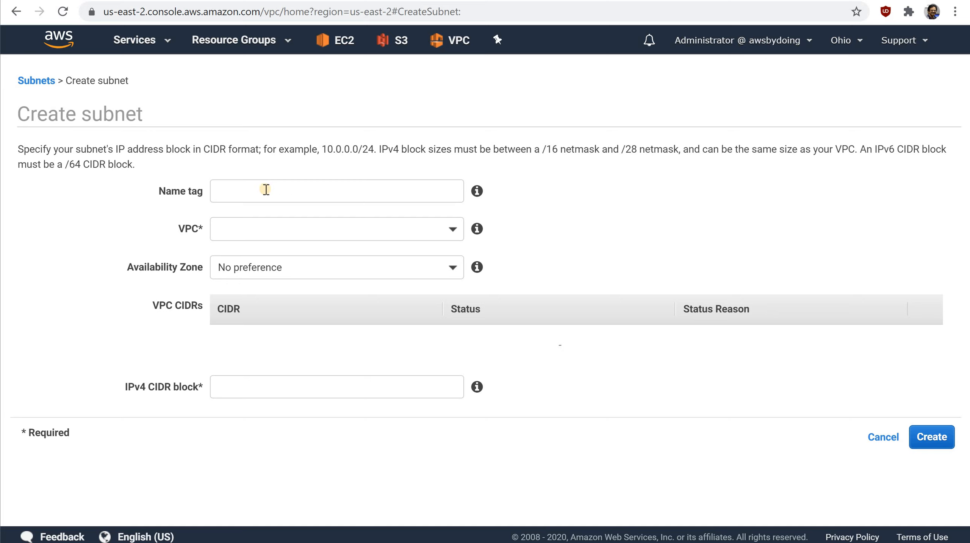
pyautogui.click(265, 189)
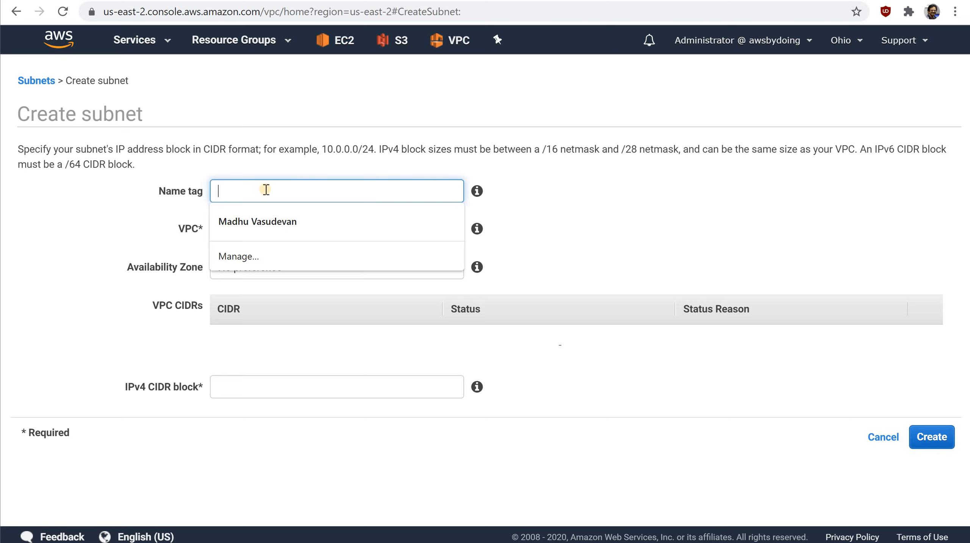
pyautogui.write('MySub')
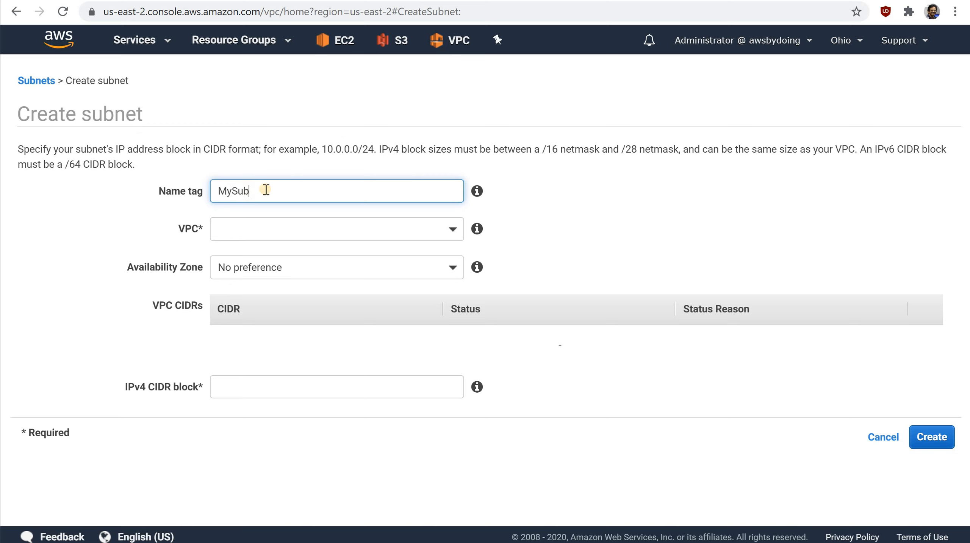
pyautogui.write('net')
pyautogui.click(447, 231)
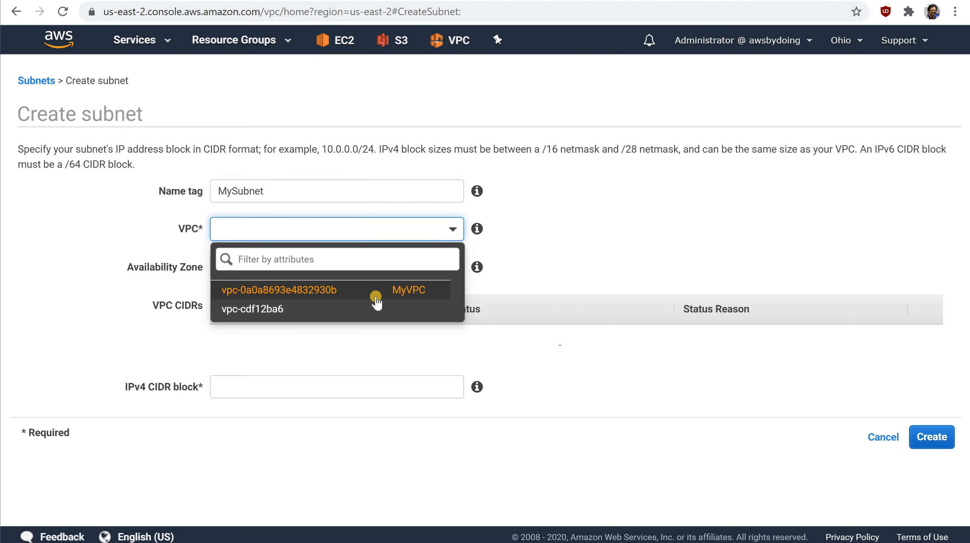
pyautogui.click(371, 291)
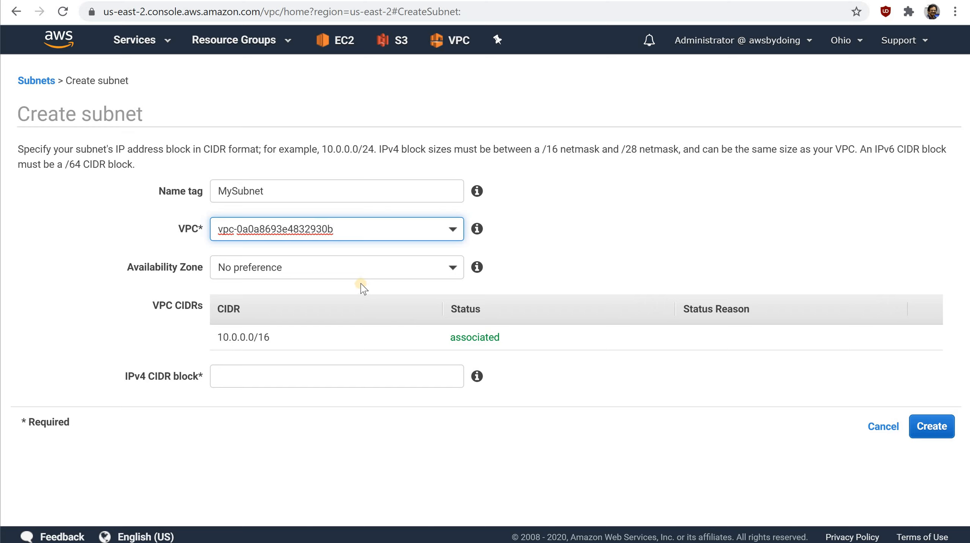
pyautogui.click(442, 269)
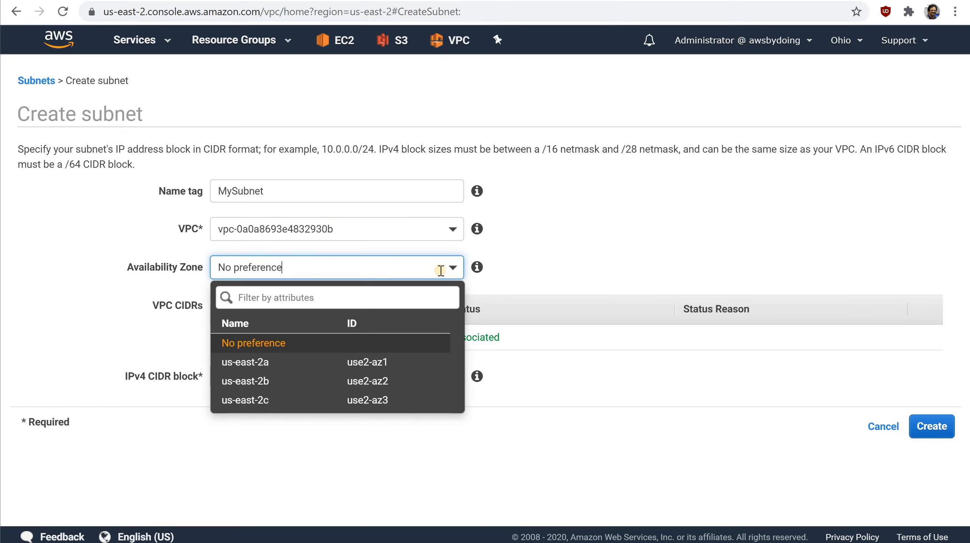
pyautogui.click(362, 364)
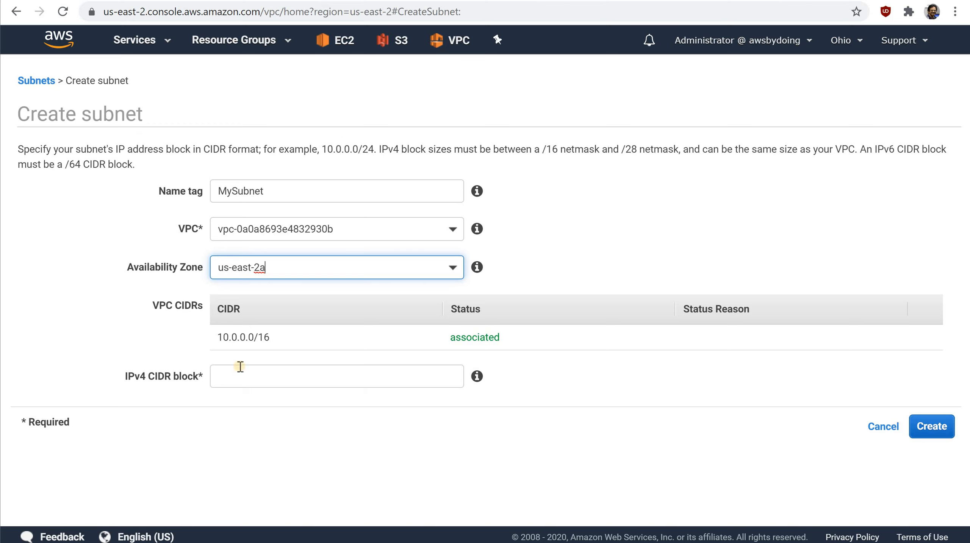
# Step: Set the subnet's IPv4 CIDR block to 10.0.0.0/24, create the subnet and return to the subnet list
pyautogui.click(269, 376)
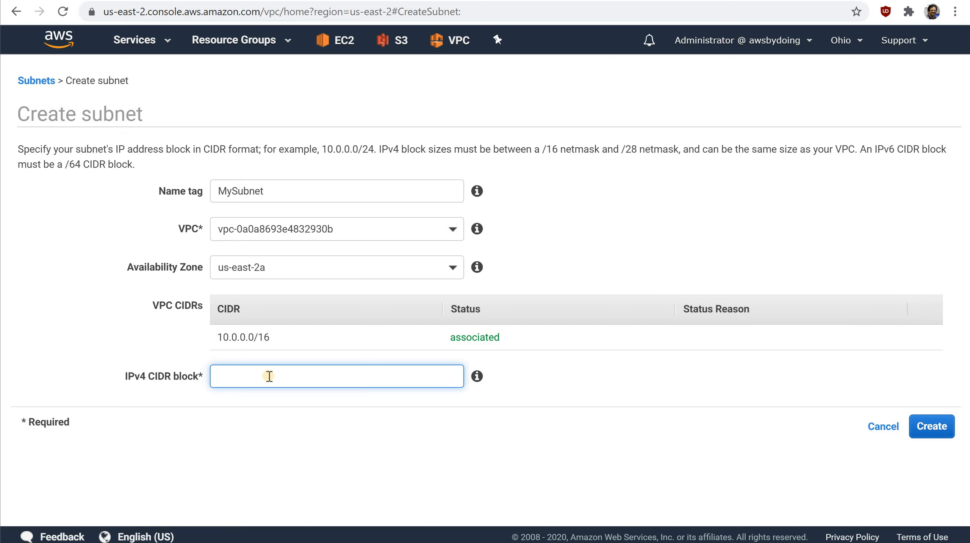
pyautogui.write('10.0.0/')
pyautogui.press('BackSpace')
pyautogui.write('0/1')
pyautogui.press('BackSpace')
pyautogui.write('24')
pyautogui.click(923, 430)
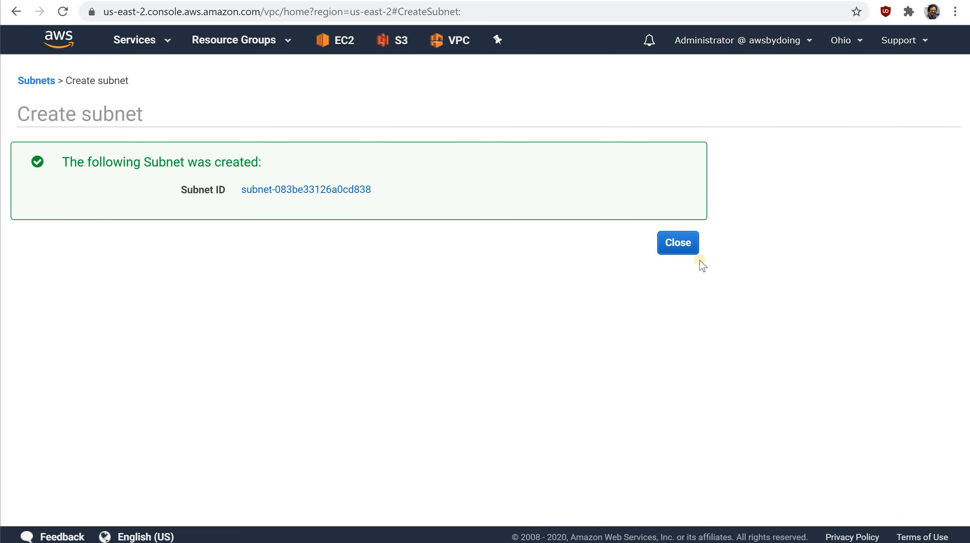
pyautogui.click(680, 243)
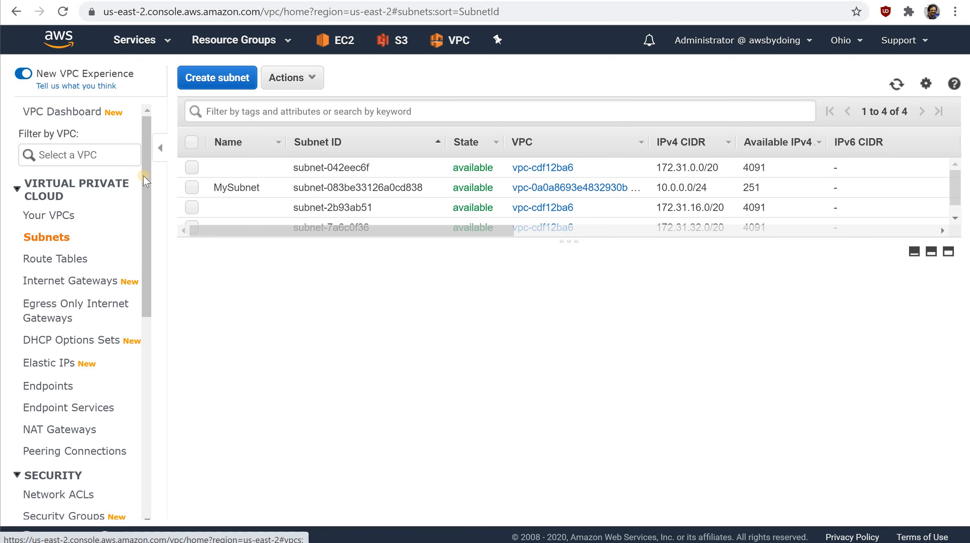
# Step: Enable auto-assignment of public IPv4 addresses for MySubnet and save the setting
pyautogui.click(191, 187)
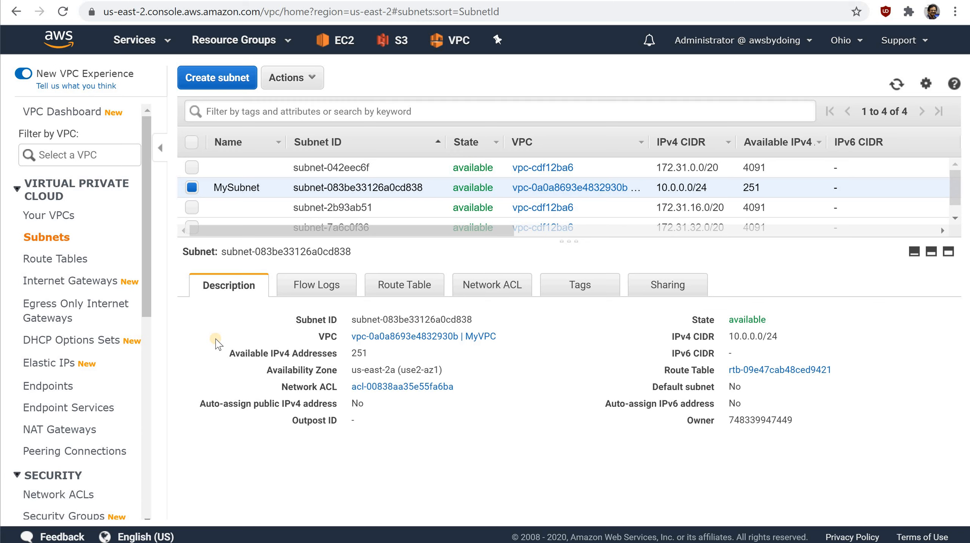
pyautogui.click(290, 80)
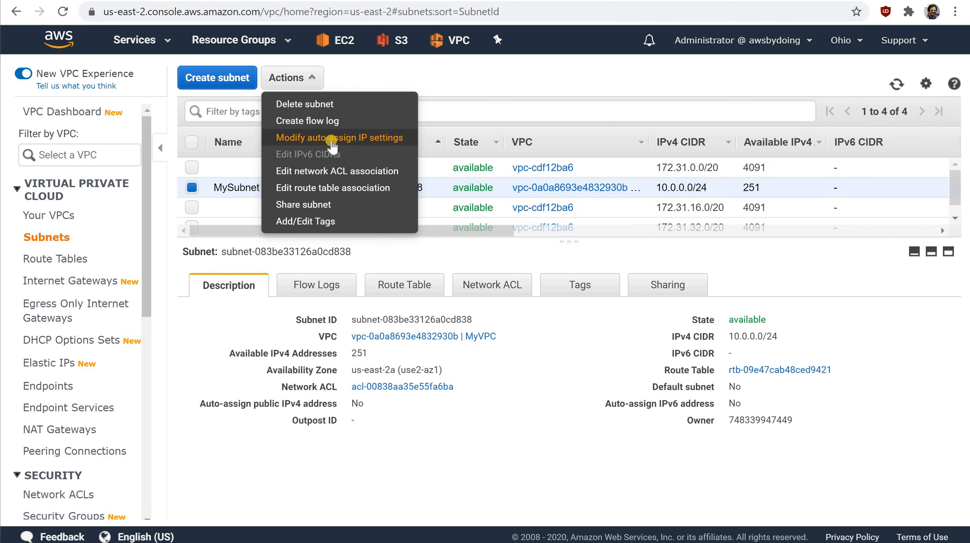
pyautogui.click(331, 138)
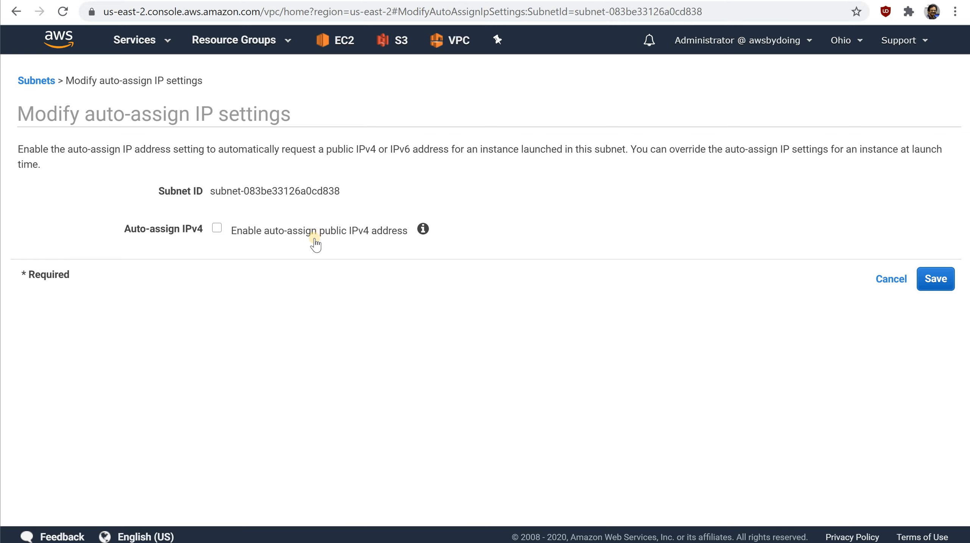
pyautogui.click(215, 229)
pyautogui.click(933, 278)
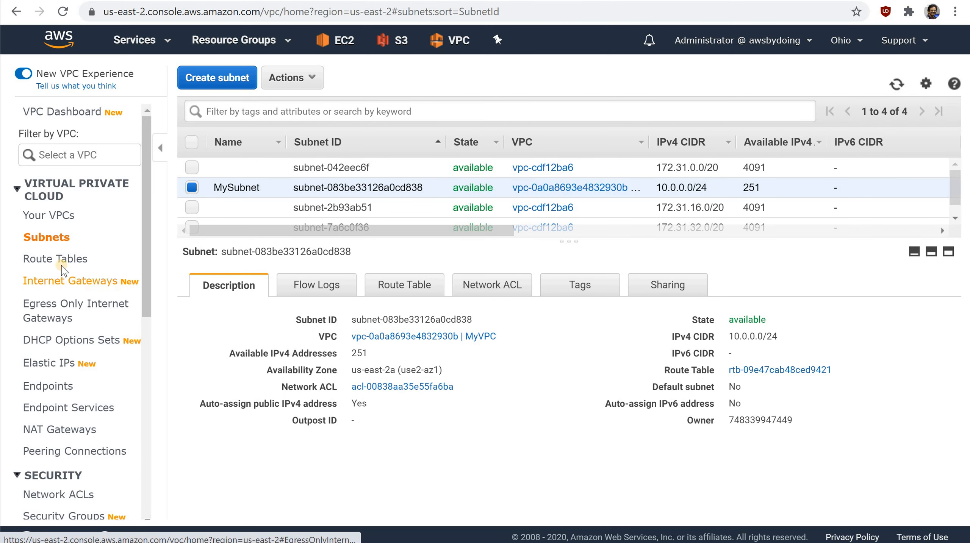
# Step: Create a route table with the name tag MyRoteTable in MyVPC and return to the route table list
pyautogui.click(47, 260)
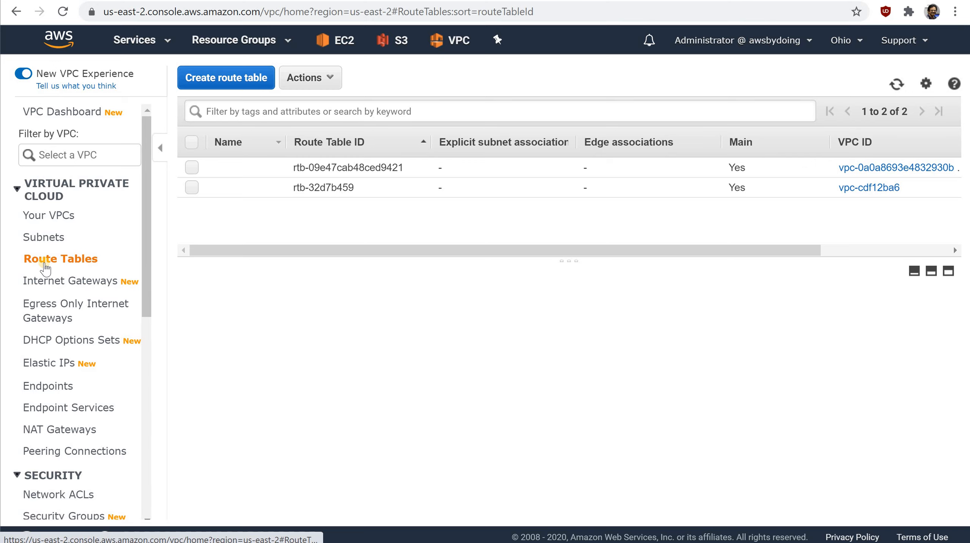
pyautogui.click(215, 83)
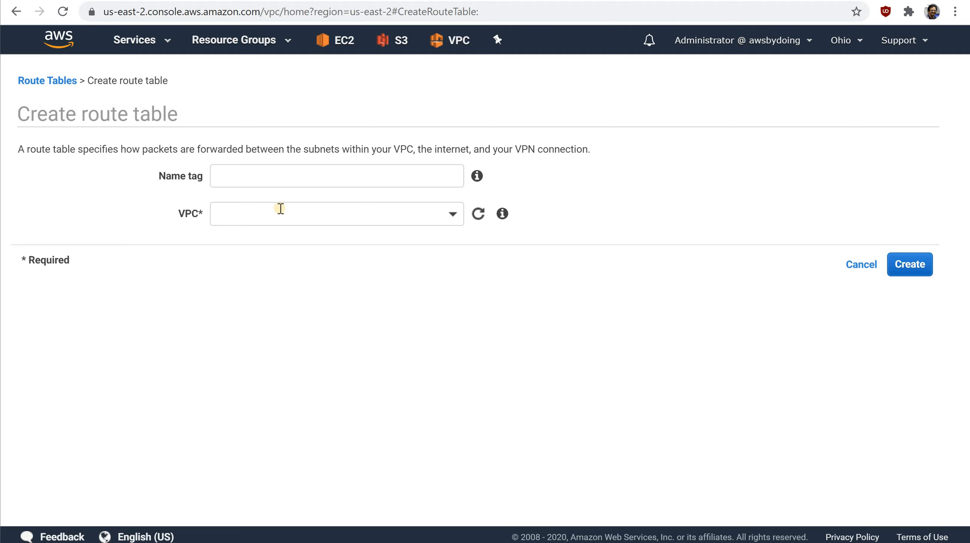
pyautogui.click(256, 179)
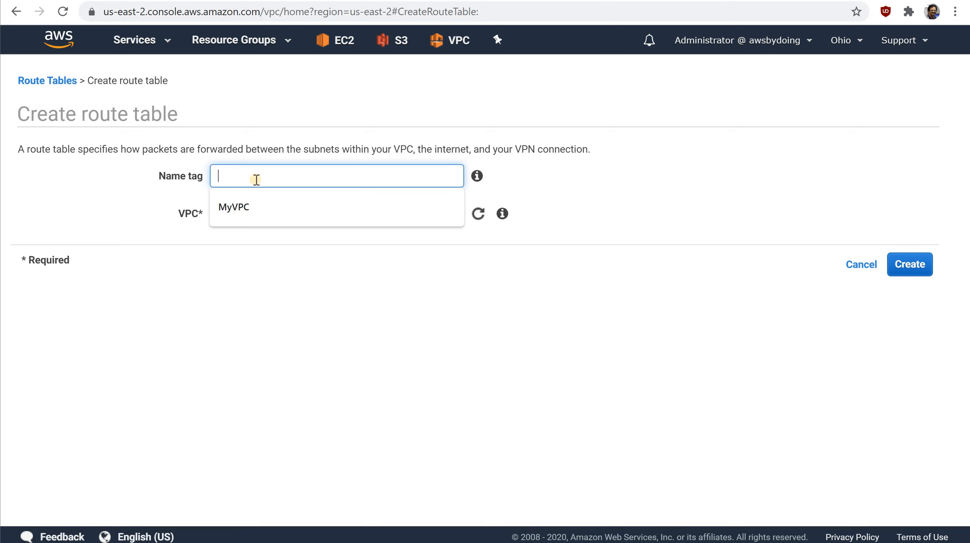
pyautogui.click(244, 212)
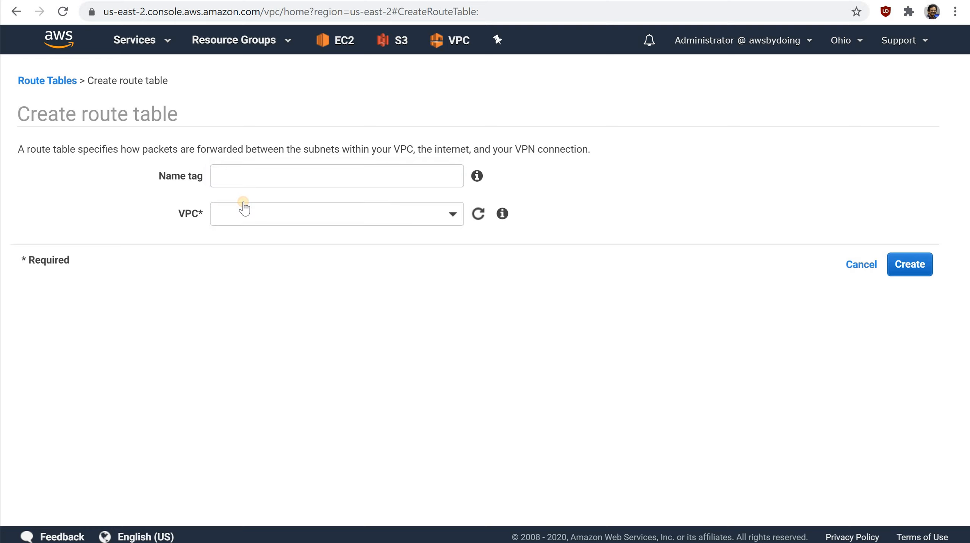
pyautogui.click(236, 212)
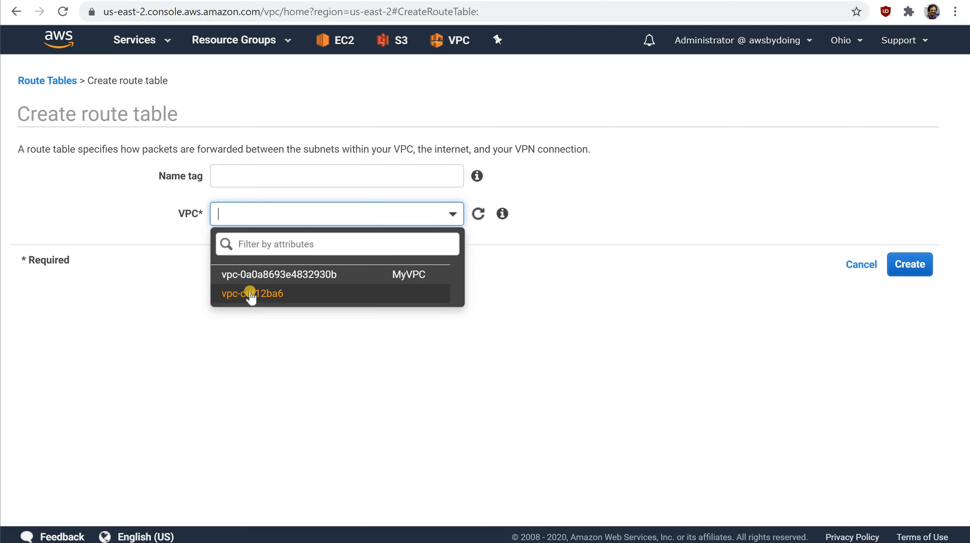
pyautogui.click(273, 276)
pyautogui.click(234, 174)
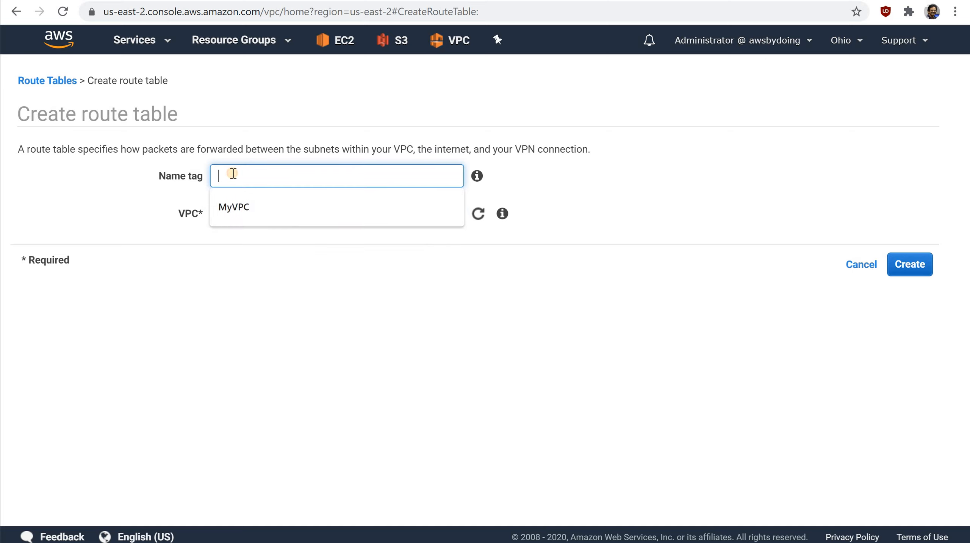
pyautogui.write('MyRote')
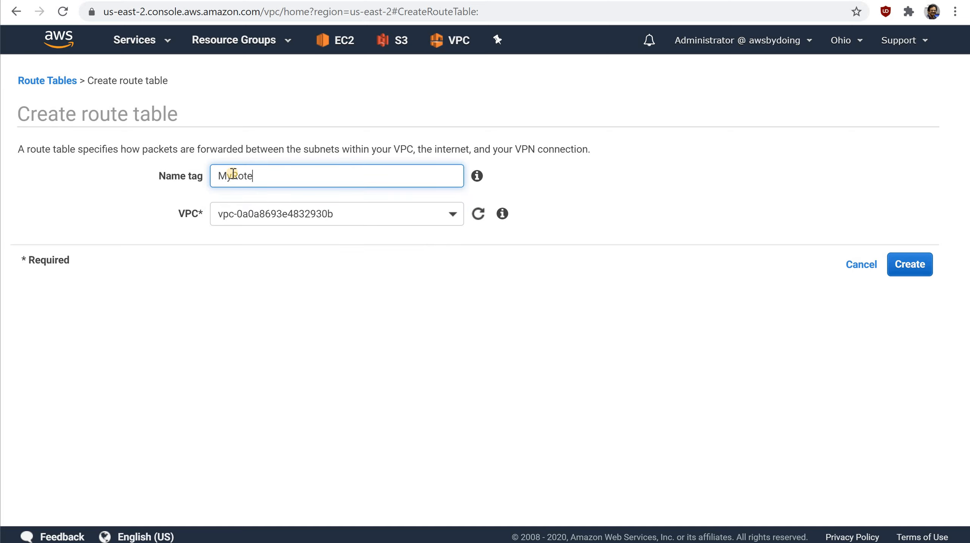
pyautogui.write('Table')
pyautogui.click(910, 271)
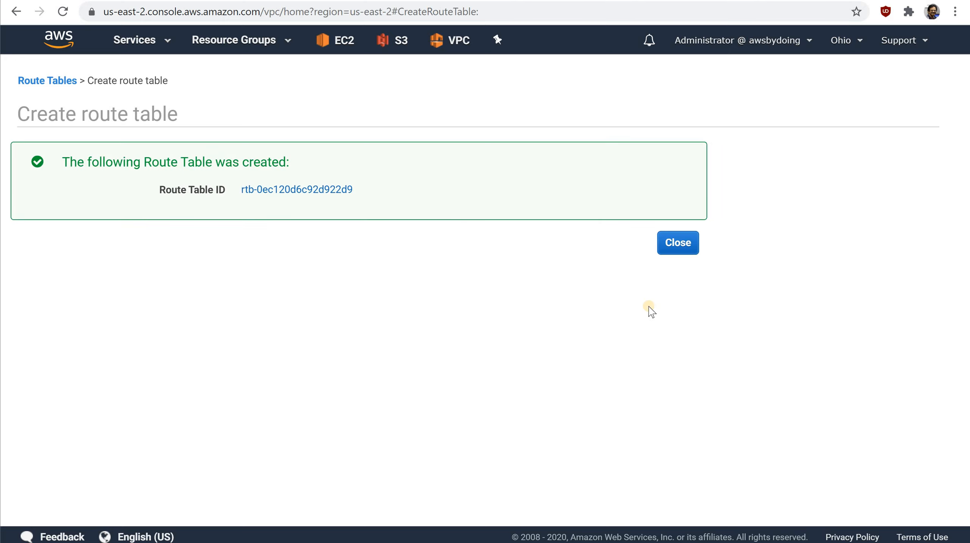
pyautogui.click(685, 244)
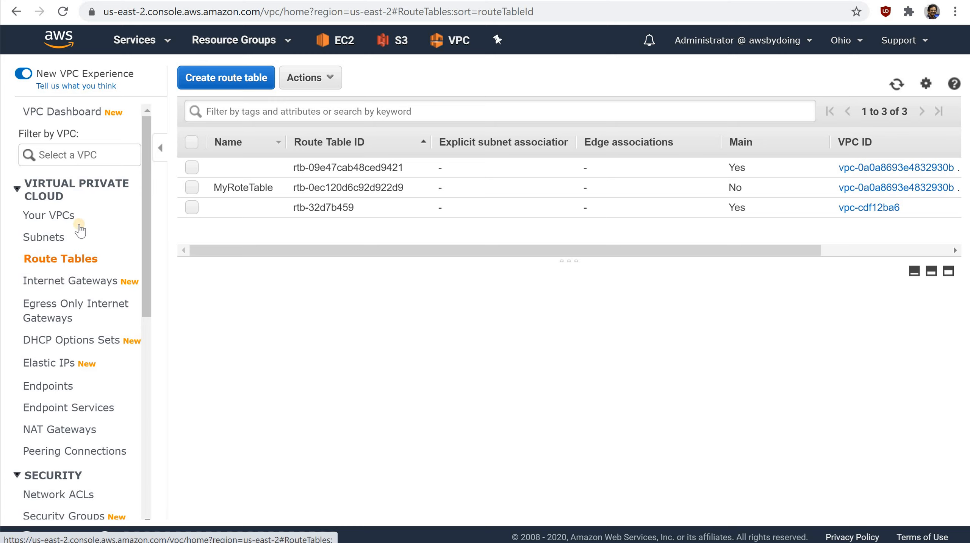
# Step: Rename the MyRoteTable route table as MyRouteTable
pyautogui.click(192, 188)
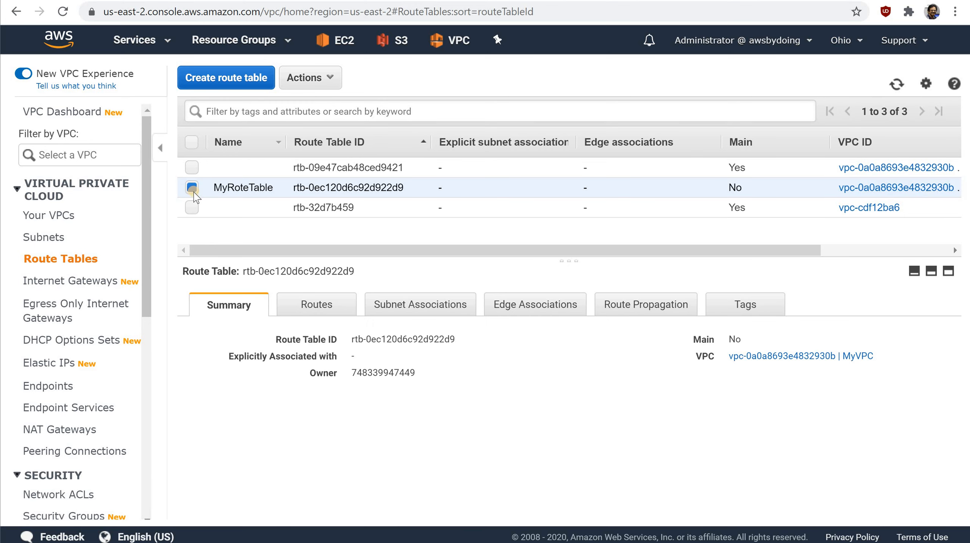
pyautogui.moveTo(243, 196)
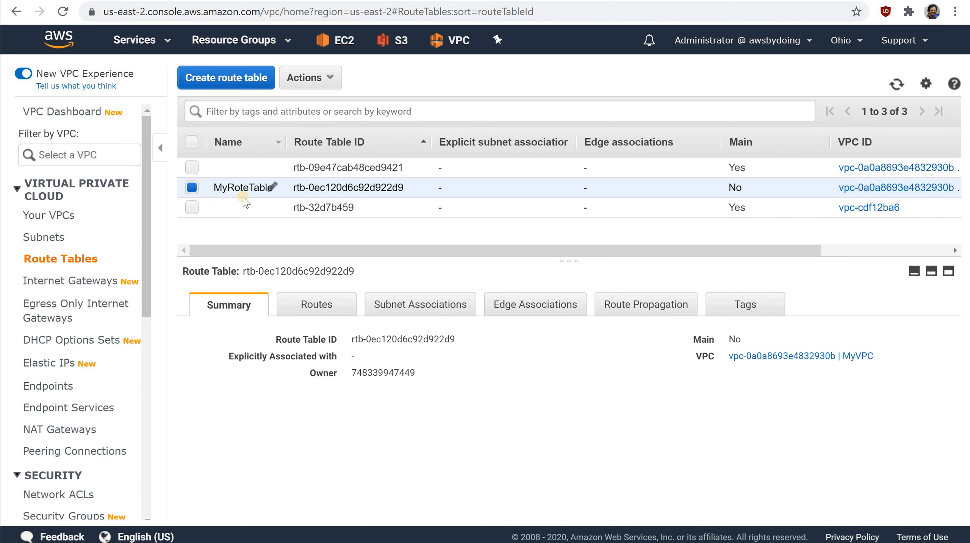
pyautogui.click(271, 188)
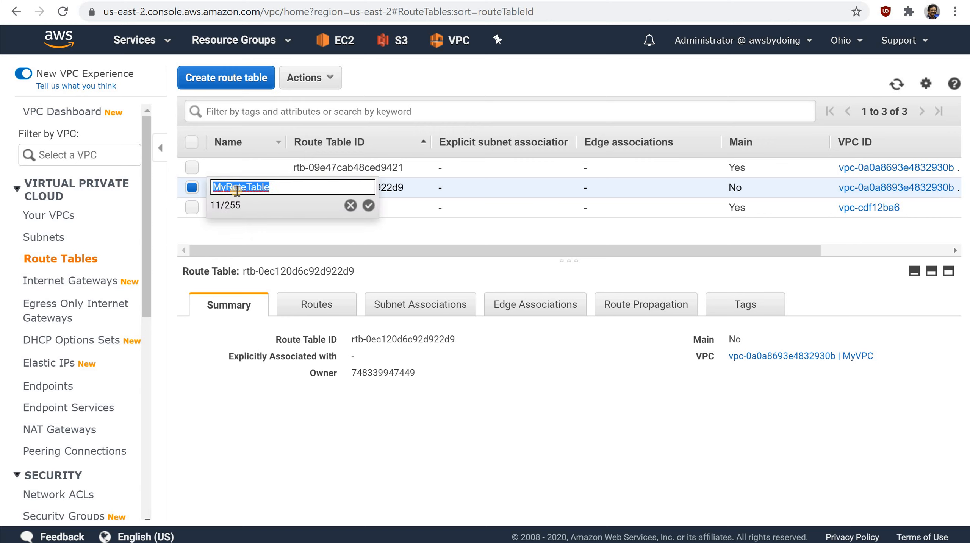
pyautogui.click(236, 189)
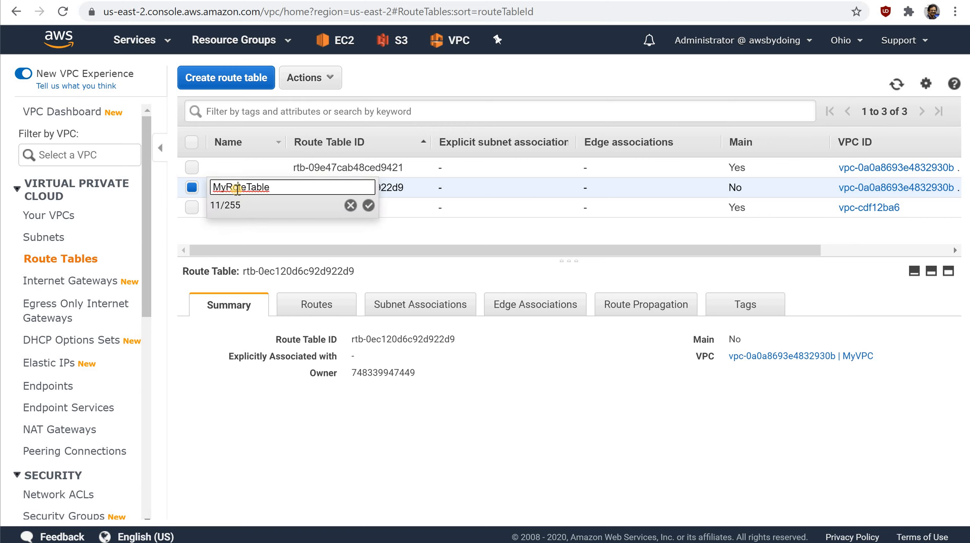
pyautogui.write('u')
pyautogui.click(369, 205)
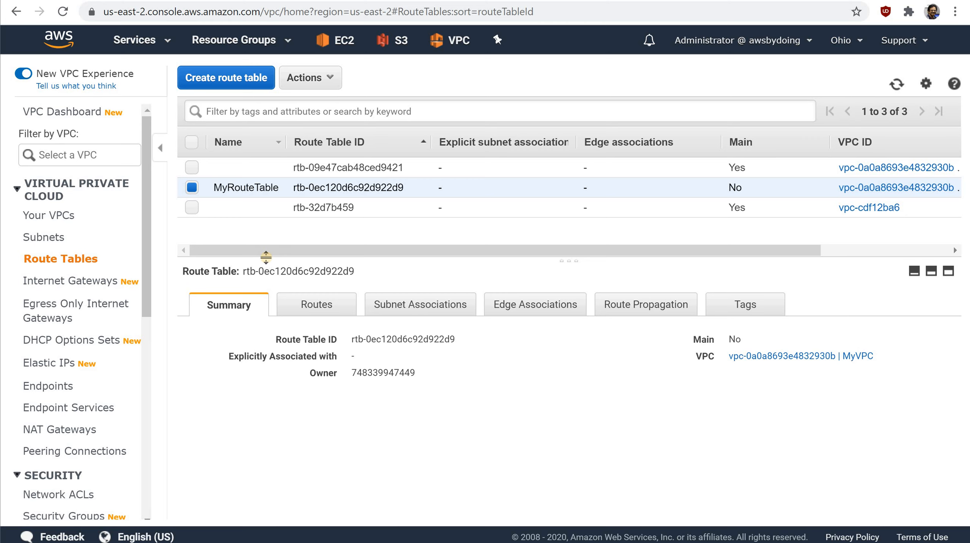
# Step: Add a route to MyRouteTable with destination 0.0.0.0/0 targeting the internet gateway myInternetGateway, save it and return to the route table list
pyautogui.click(325, 85)
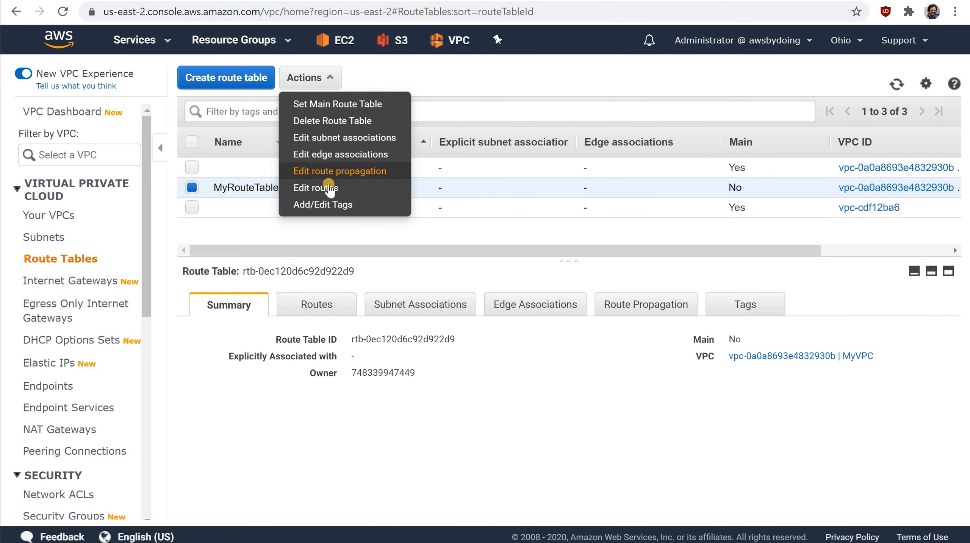
pyautogui.click(327, 188)
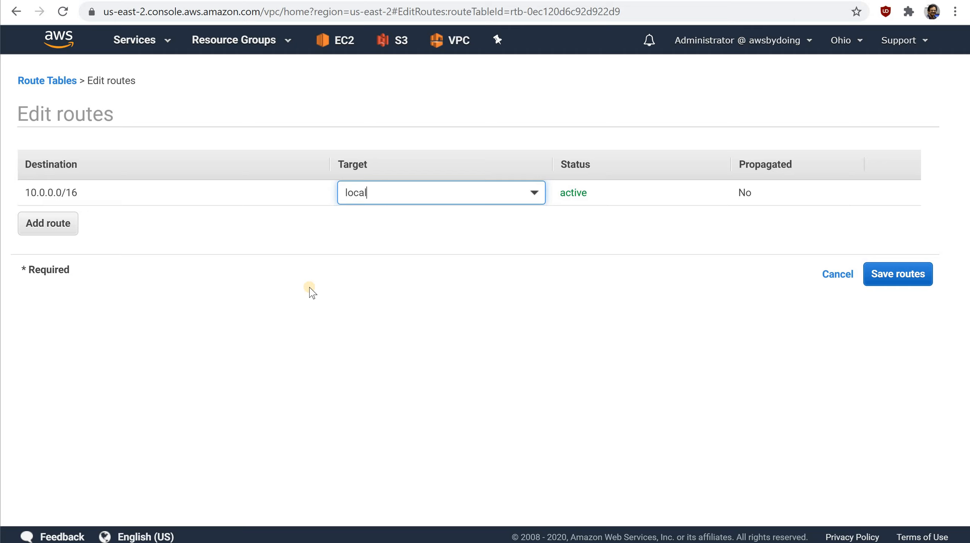
pyautogui.click(25, 225)
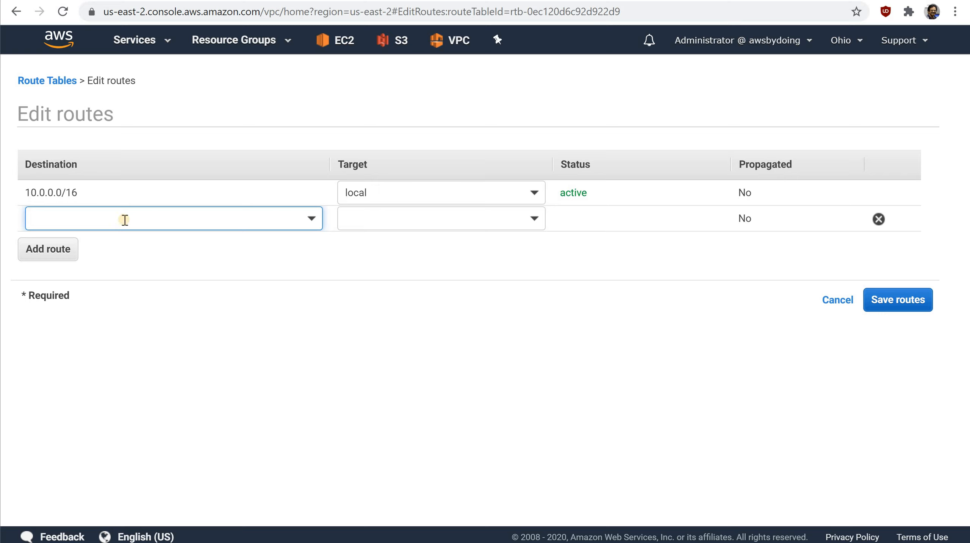
pyautogui.write('0.0')
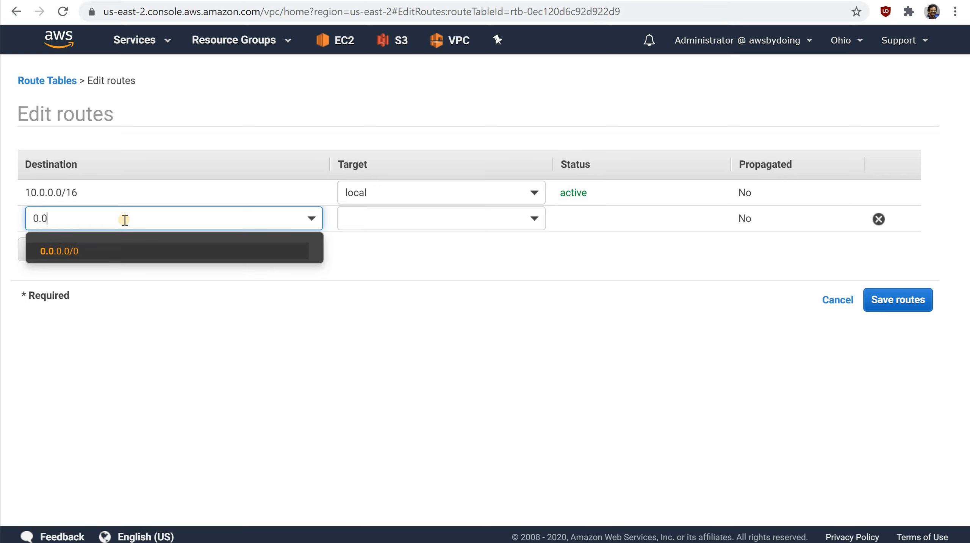
pyautogui.click(56, 251)
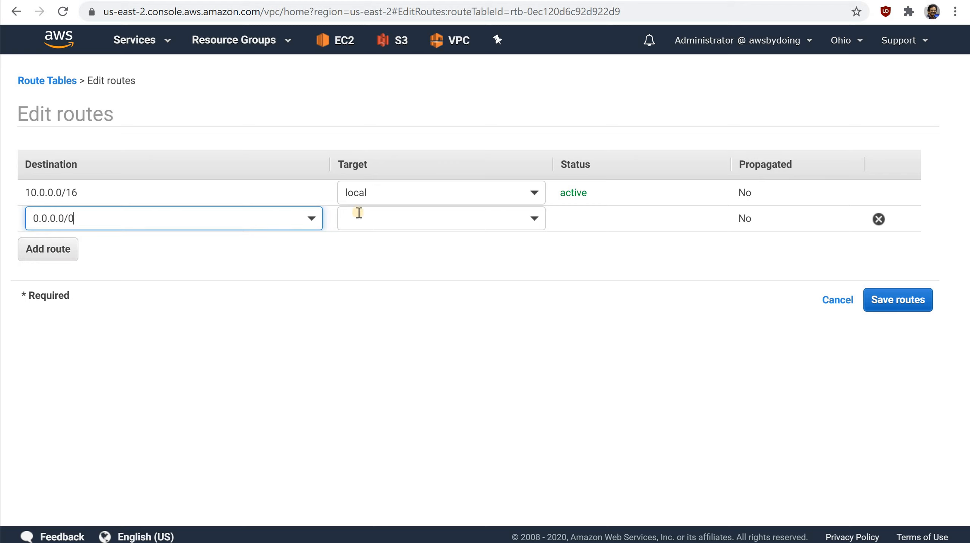
pyautogui.click(378, 219)
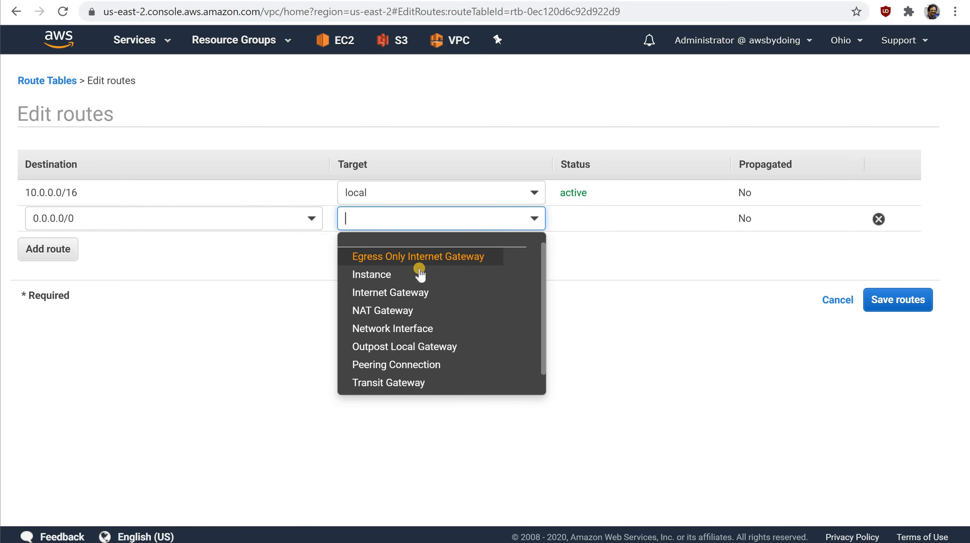
pyautogui.click(415, 296)
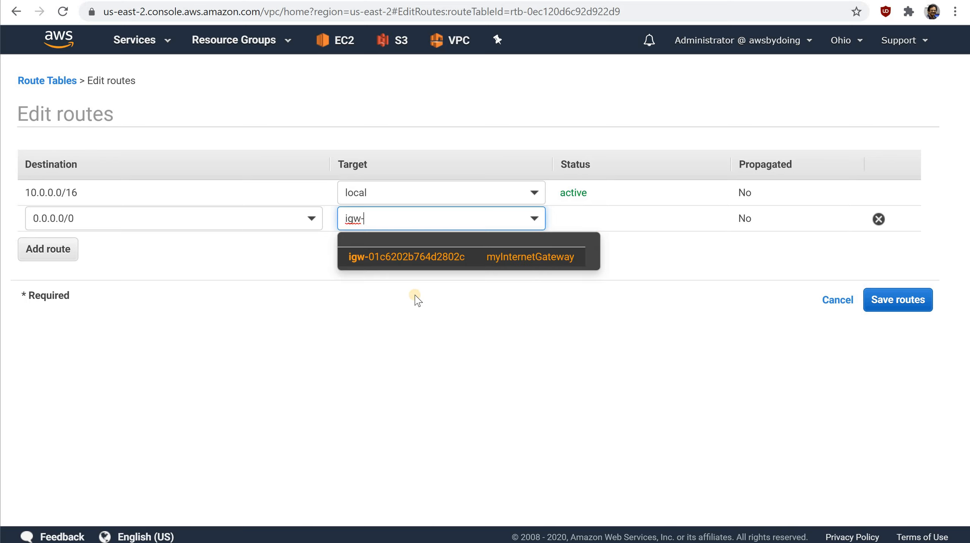
pyautogui.click(515, 262)
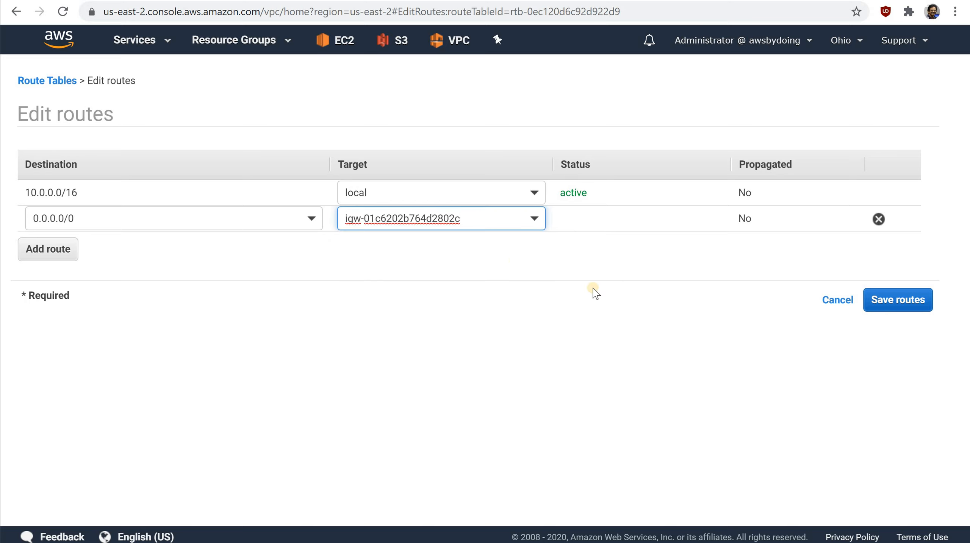
pyautogui.click(884, 306)
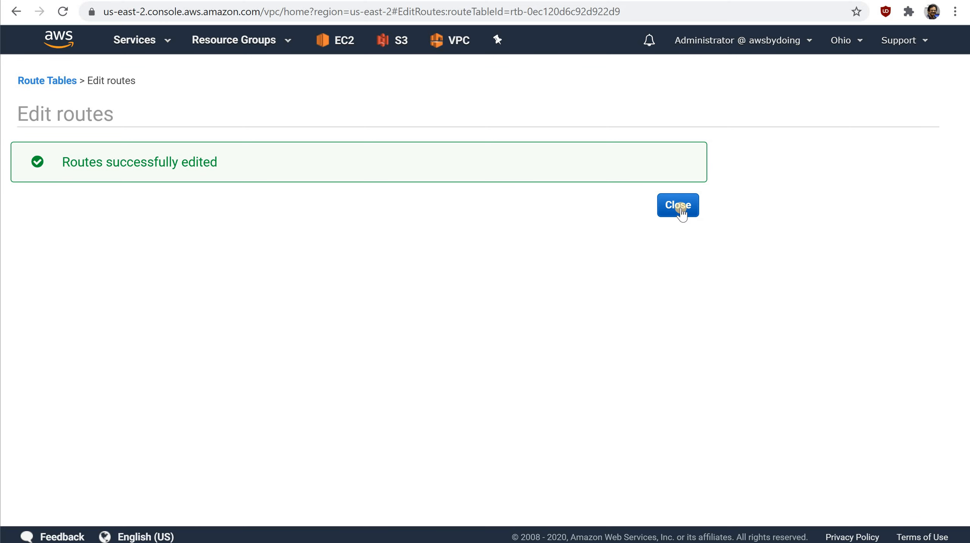
pyautogui.click(680, 208)
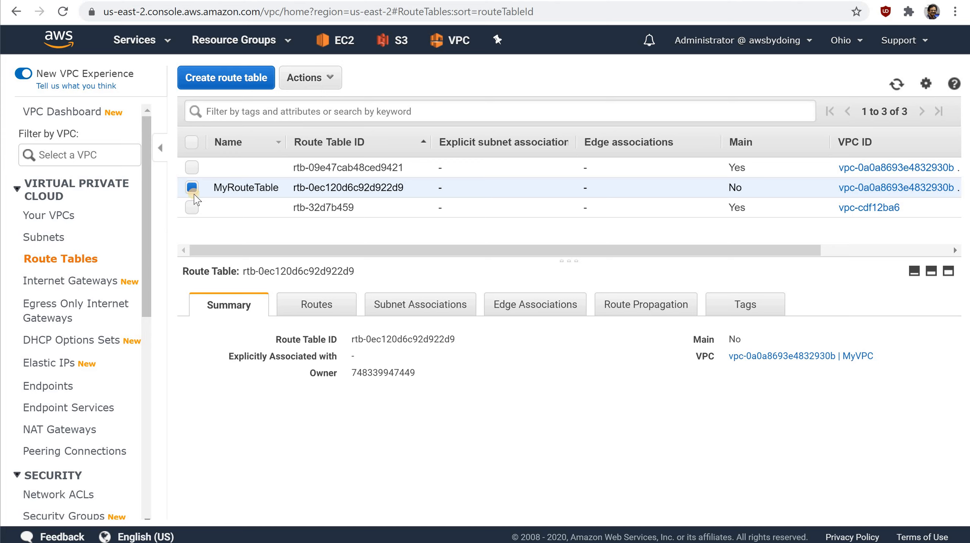
# Step: Associate MySubnet with MyRouteTable and save the subnet association
pyautogui.click(423, 313)
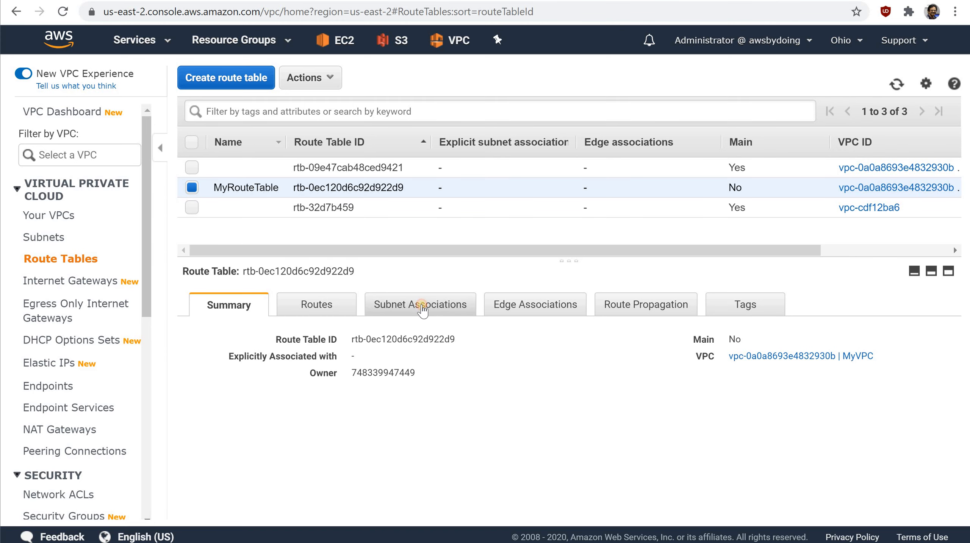
pyautogui.click(276, 333)
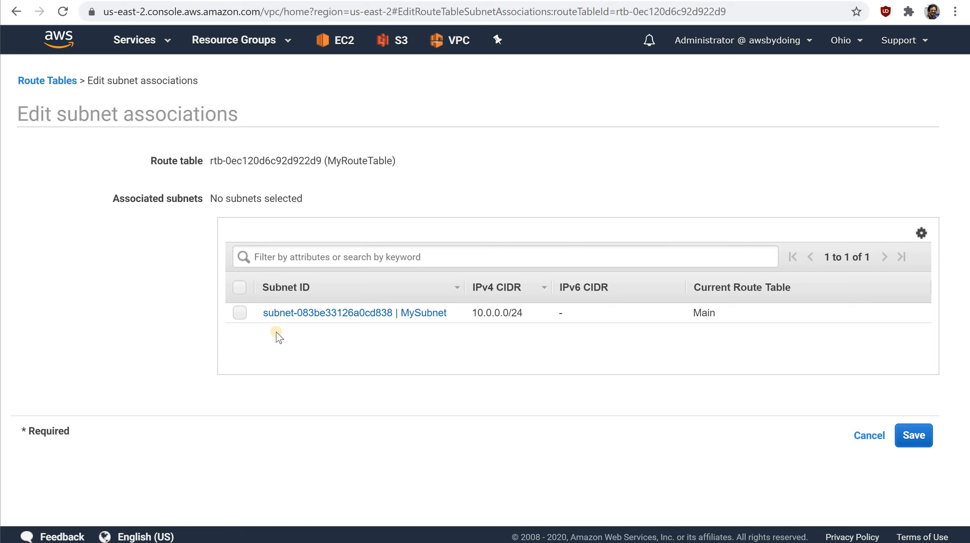
pyautogui.click(239, 313)
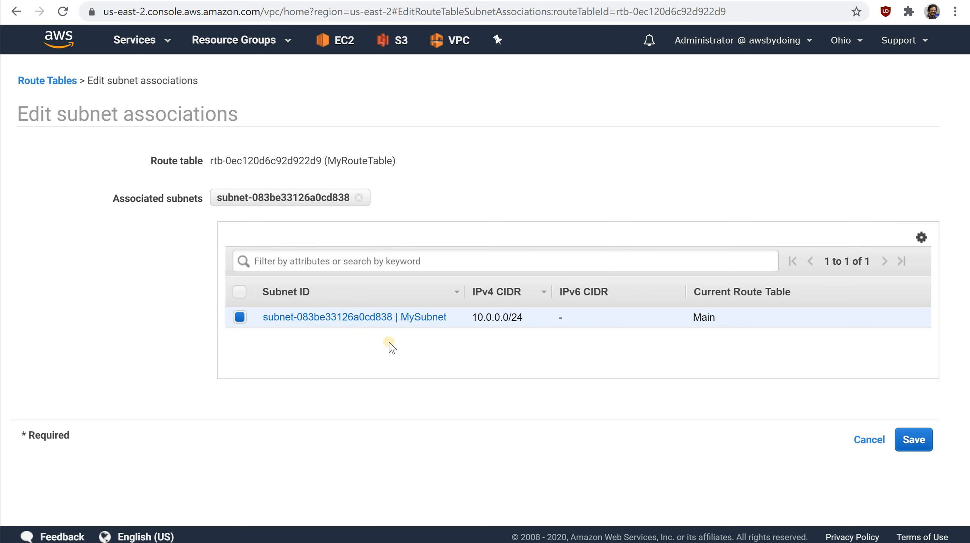
pyautogui.click(918, 441)
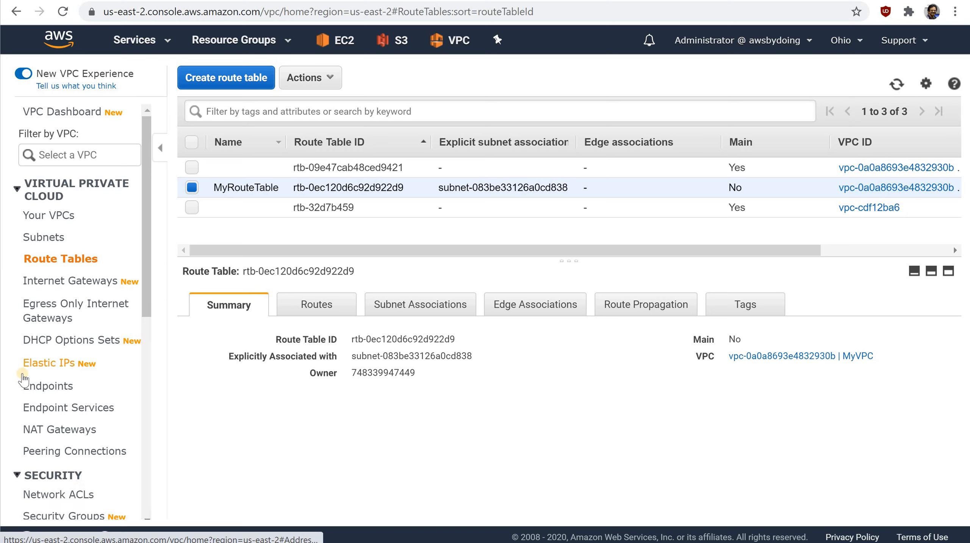
# Step: Review the VPC list, the details of MySubnet and the attachment of myInternetGateway
pyautogui.click(40, 217)
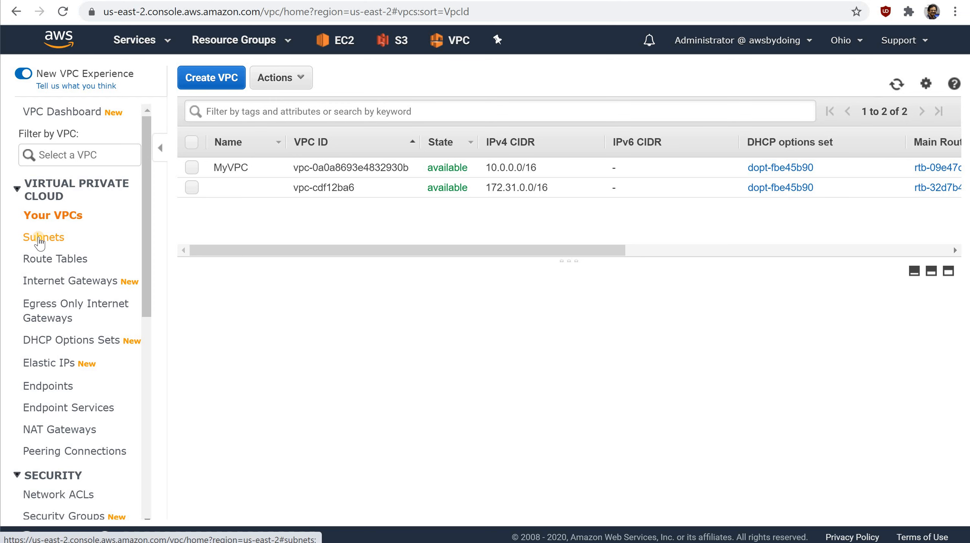
pyautogui.click(40, 238)
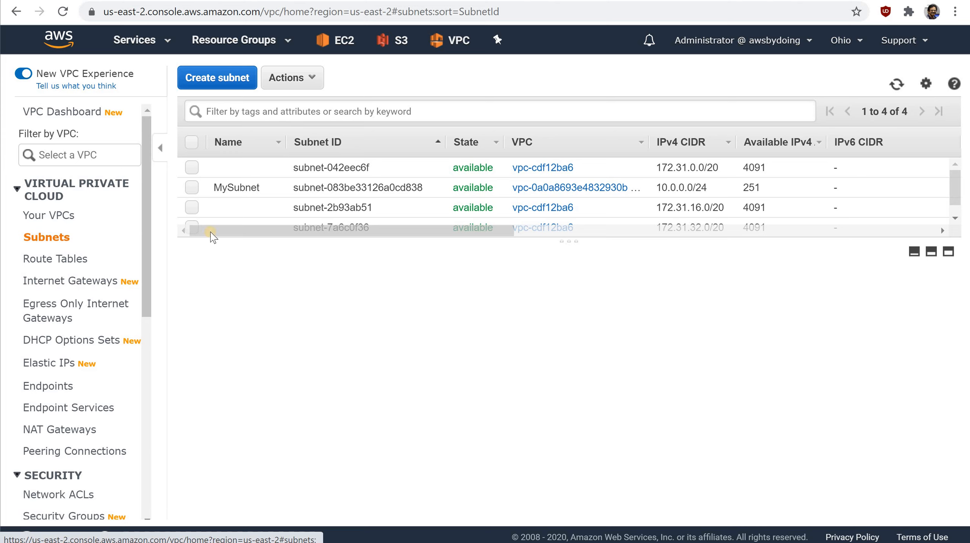
pyautogui.click(189, 189)
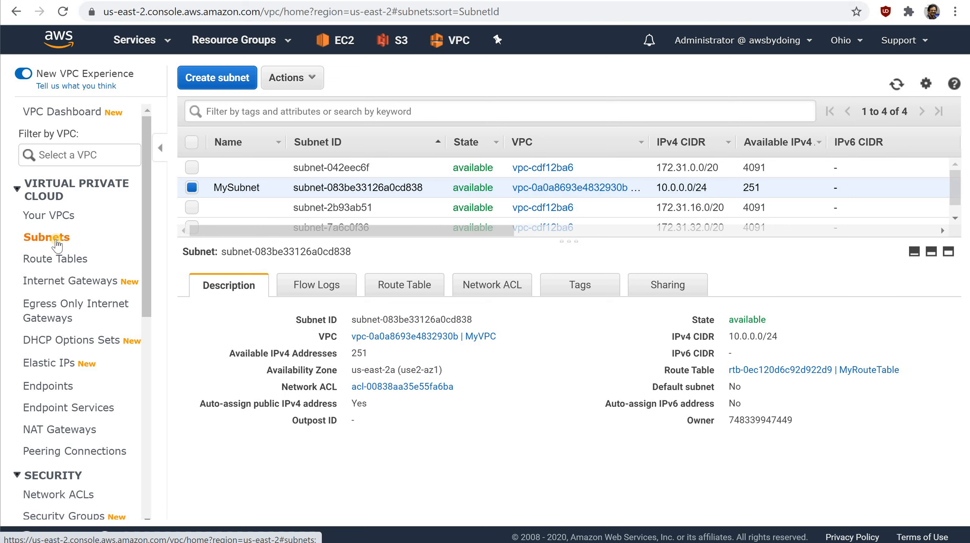
pyautogui.click(56, 282)
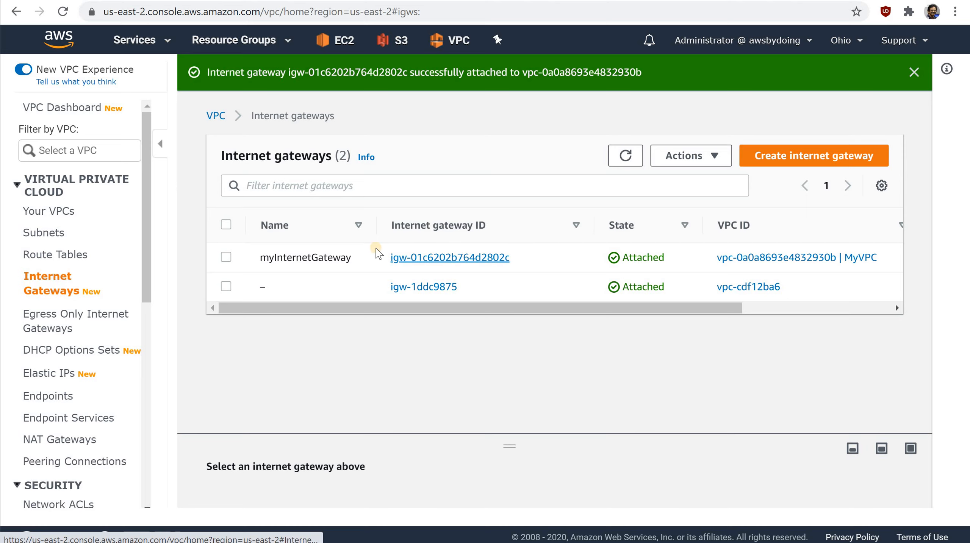
pyautogui.click(227, 256)
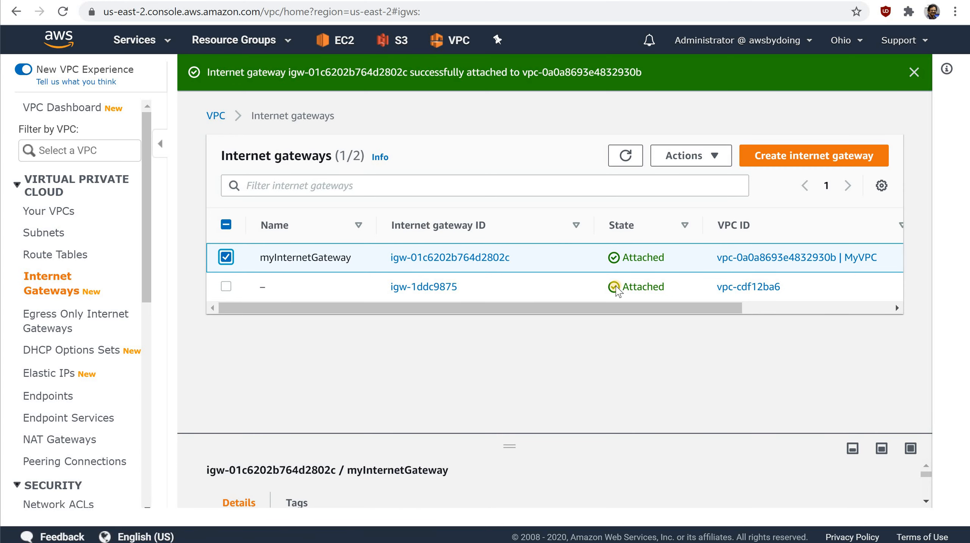
# Step: Examine the routes of MyRouteTable and compare them with those of the main route table in the same VPC
pyautogui.click(54, 257)
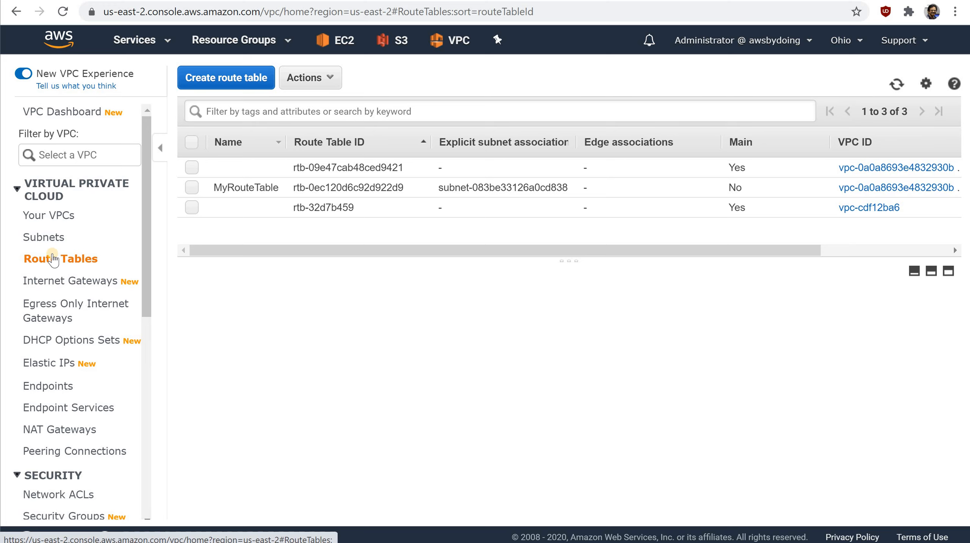
pyautogui.click(191, 187)
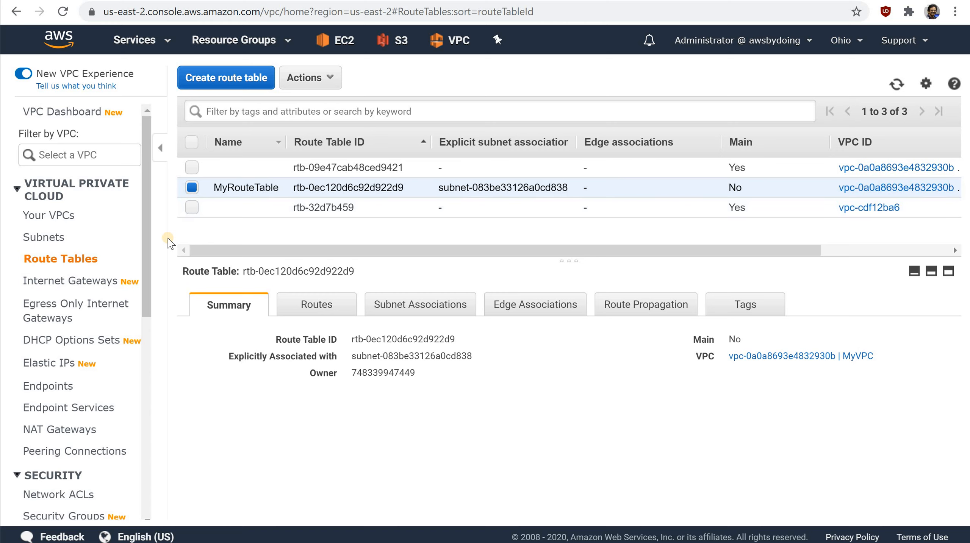
pyautogui.click(326, 310)
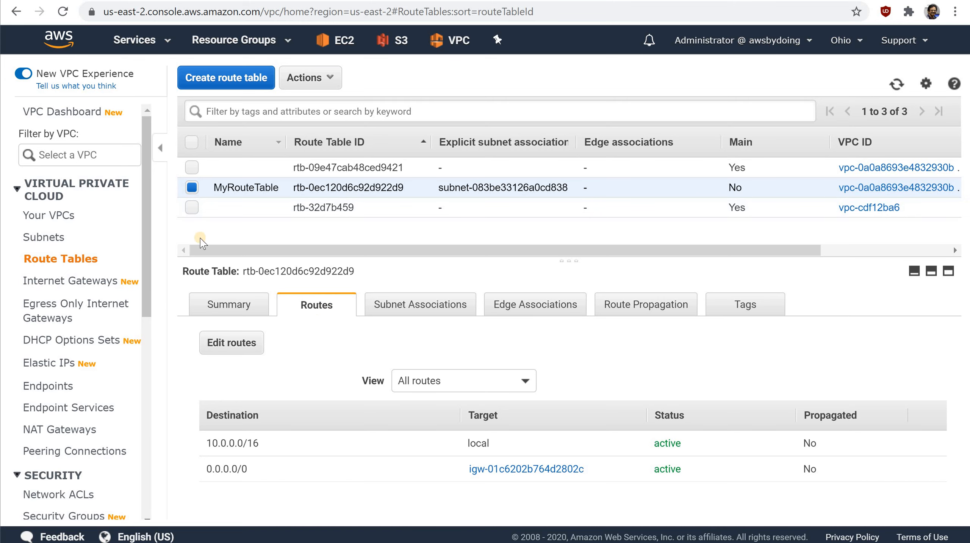
pyautogui.click(193, 167)
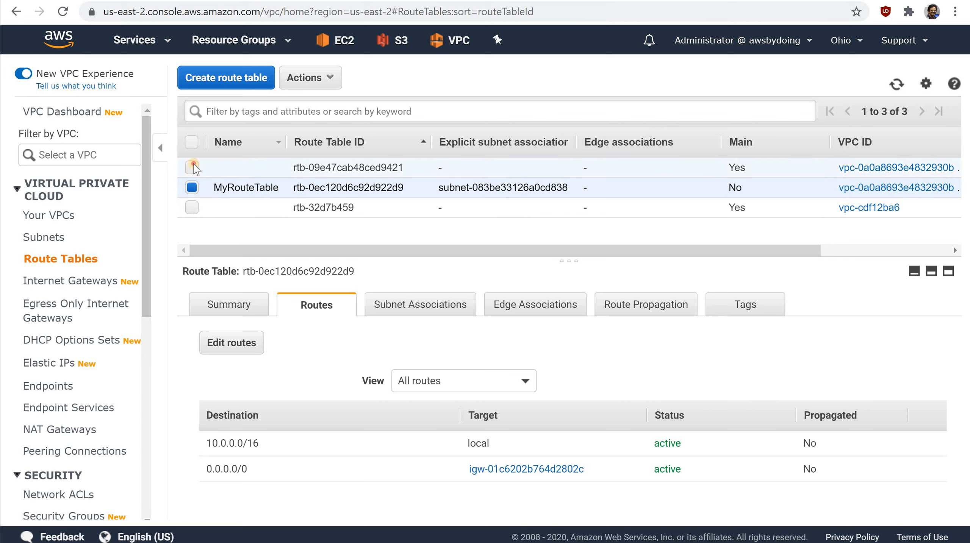
pyautogui.click(195, 190)
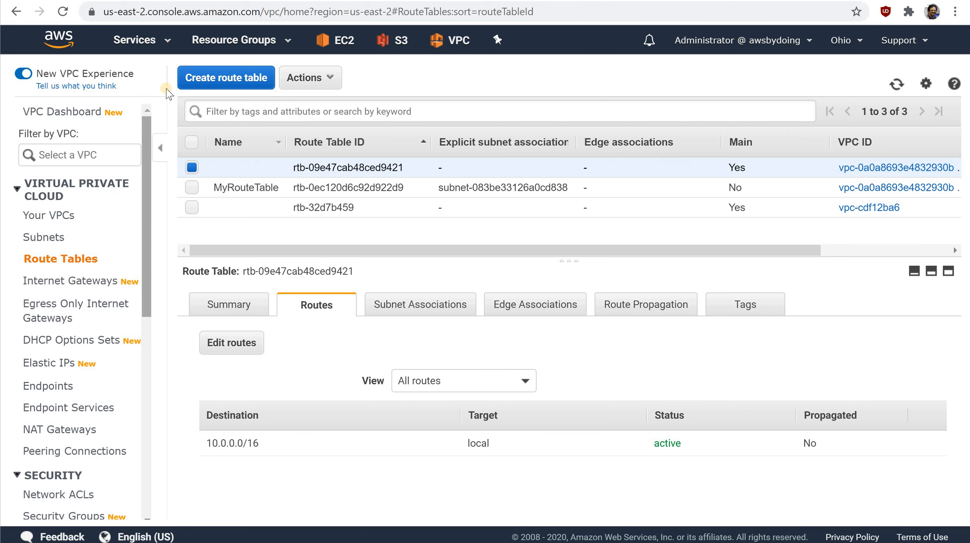
# Step: Open the EC2 dashboard in a new browser tab
pyautogui.rightClick(133, 39)
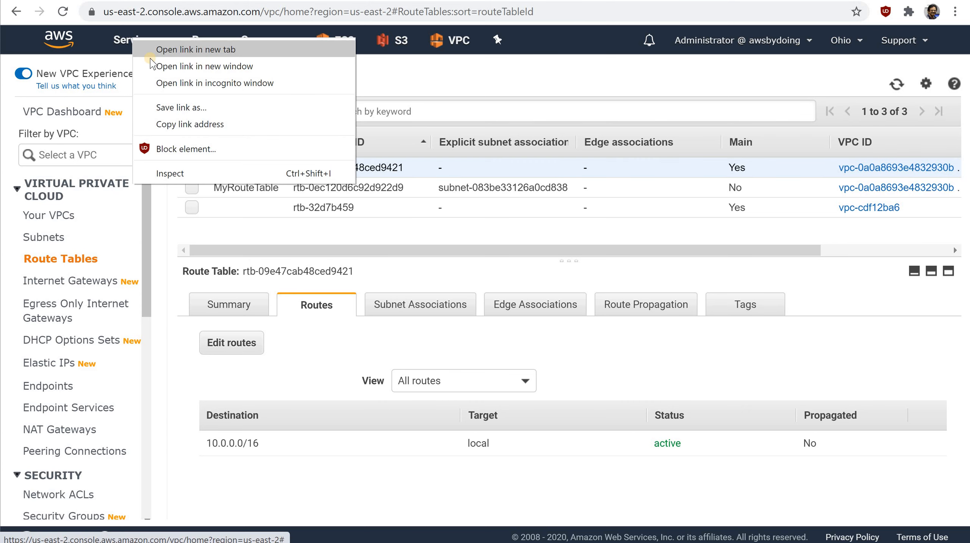
pyautogui.click(146, 52)
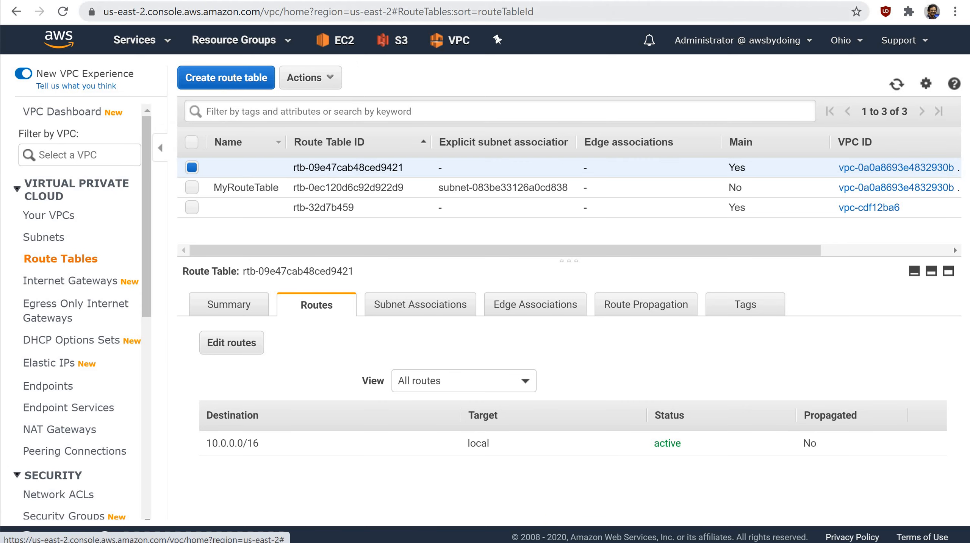
pyautogui.click(217, 0)
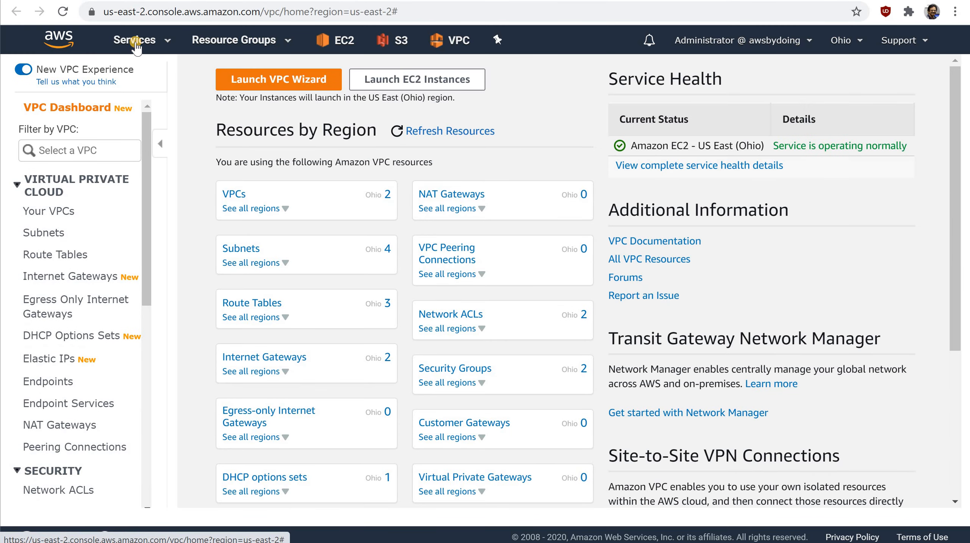
pyautogui.click(135, 41)
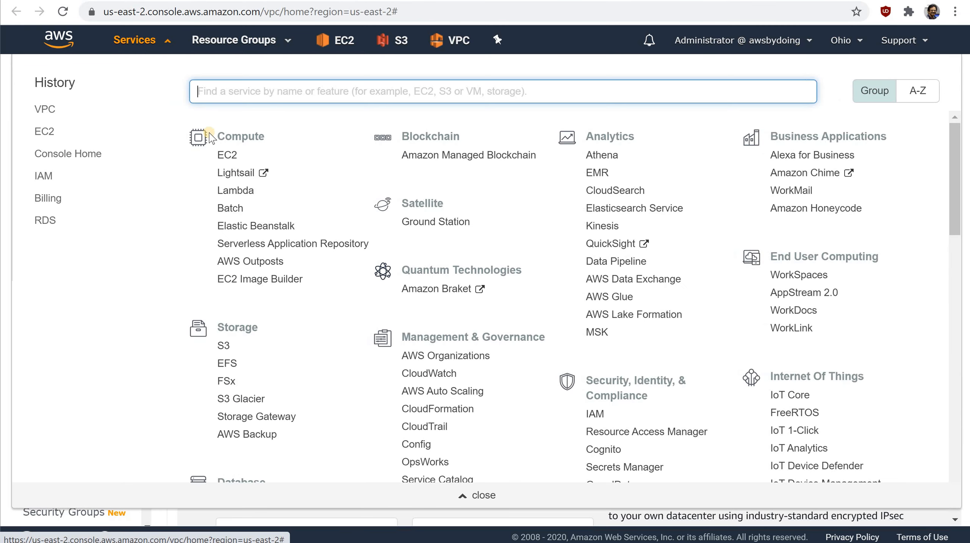
pyautogui.click(227, 155)
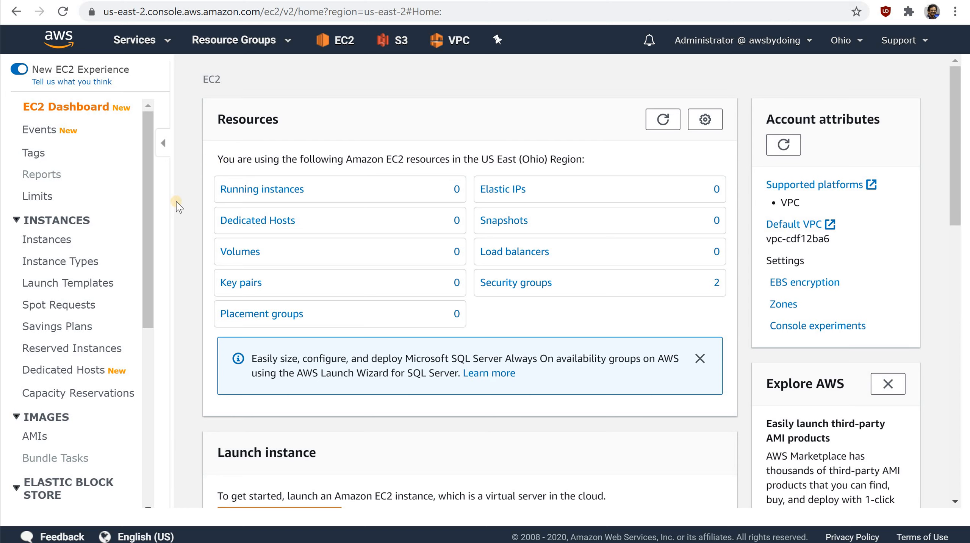
# Step: Create an EC2 key pair named OhioKeyPair in pem format and save OhioKeyPair.pem to the Downloads folder
pyautogui.scroll(-5, 42, 296)
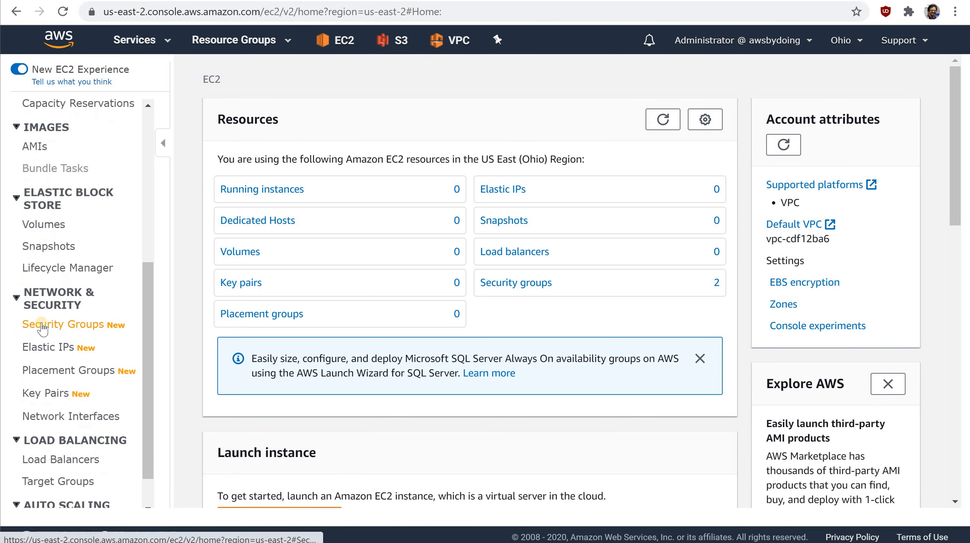
pyautogui.scroll(-1, 43, 328)
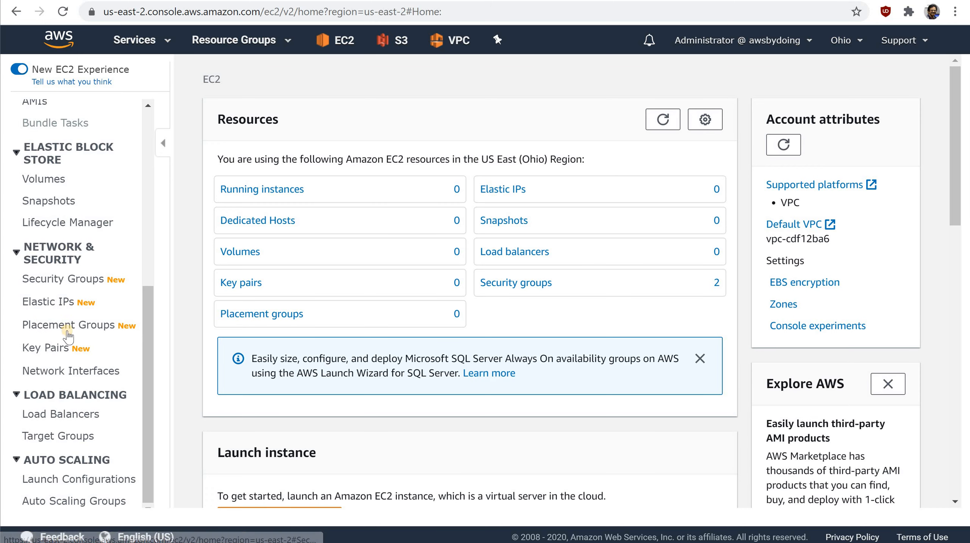
pyautogui.click(50, 351)
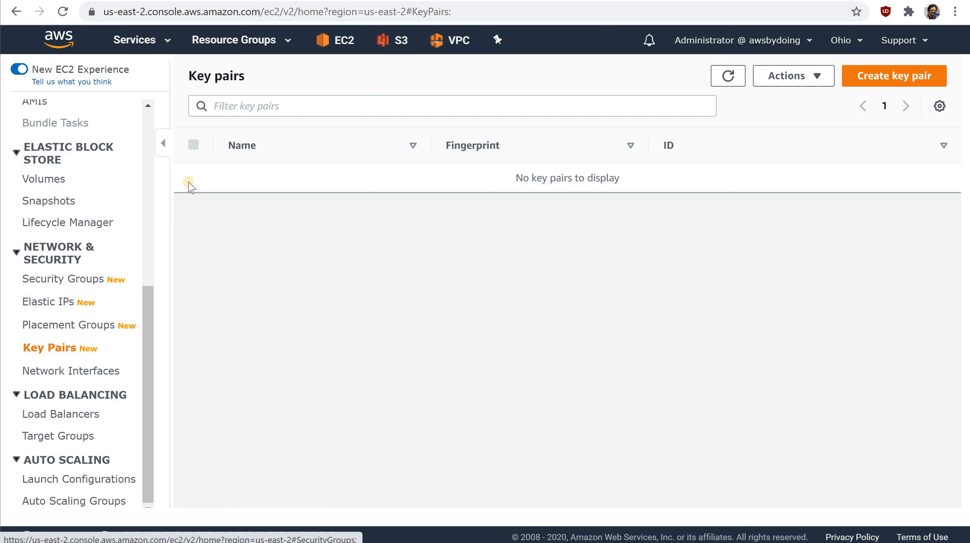
pyautogui.click(890, 80)
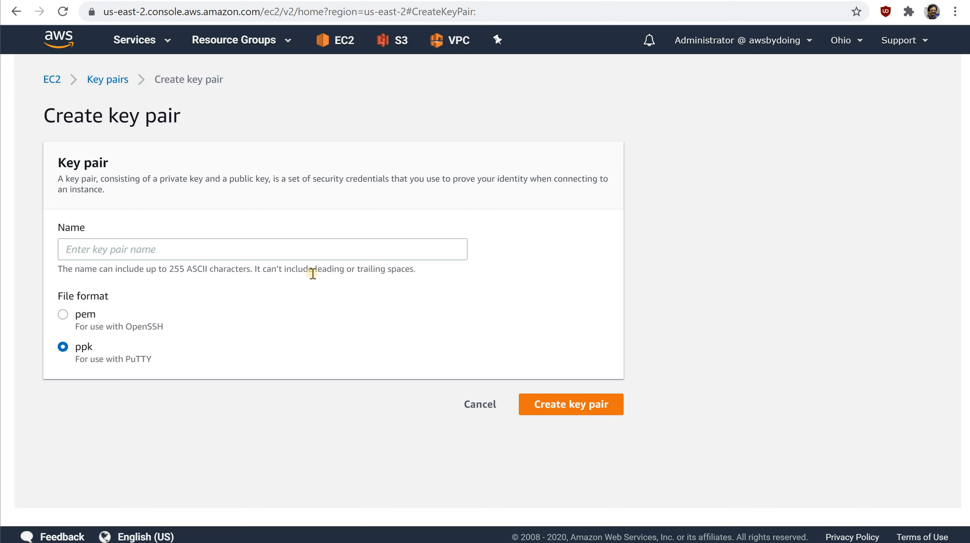
pyautogui.click(216, 249)
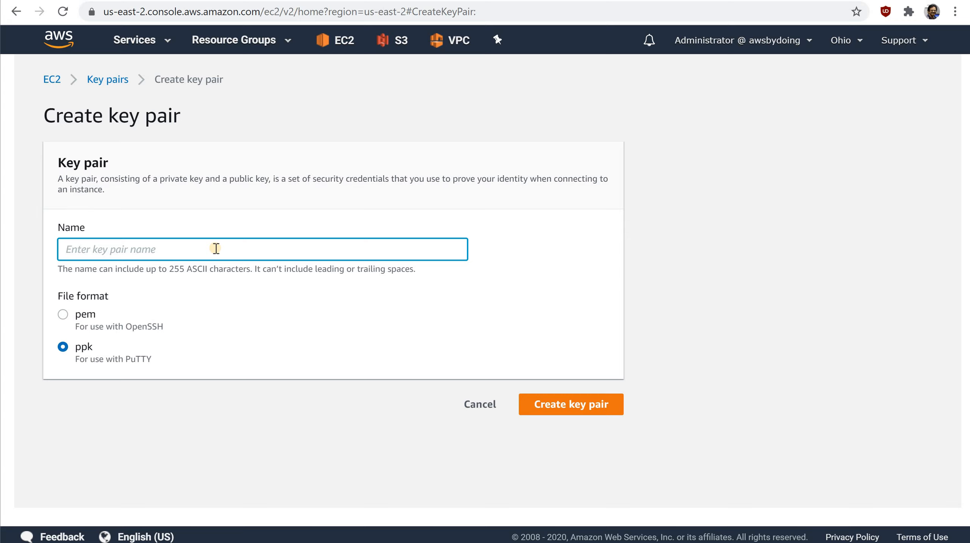
pyautogui.write('OhioKeyPair')
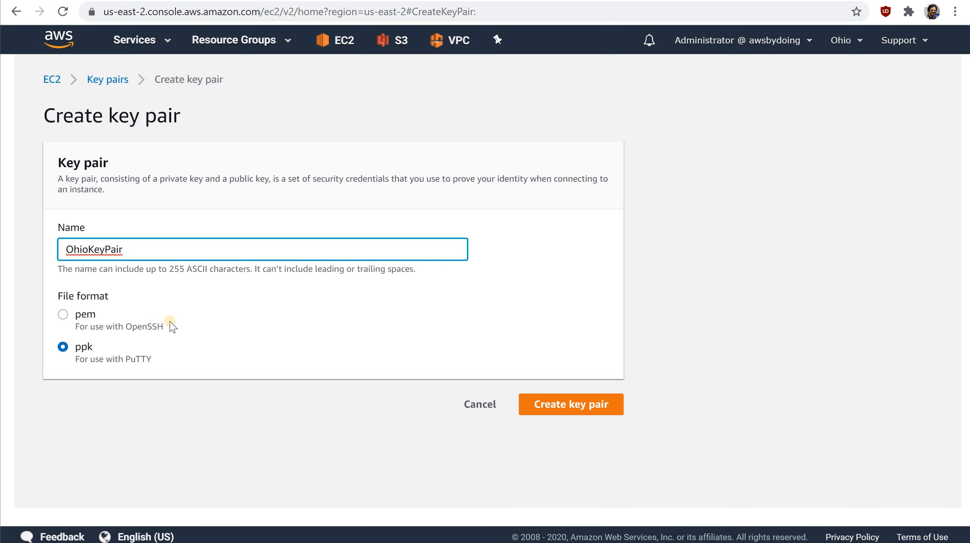
pyautogui.click(67, 313)
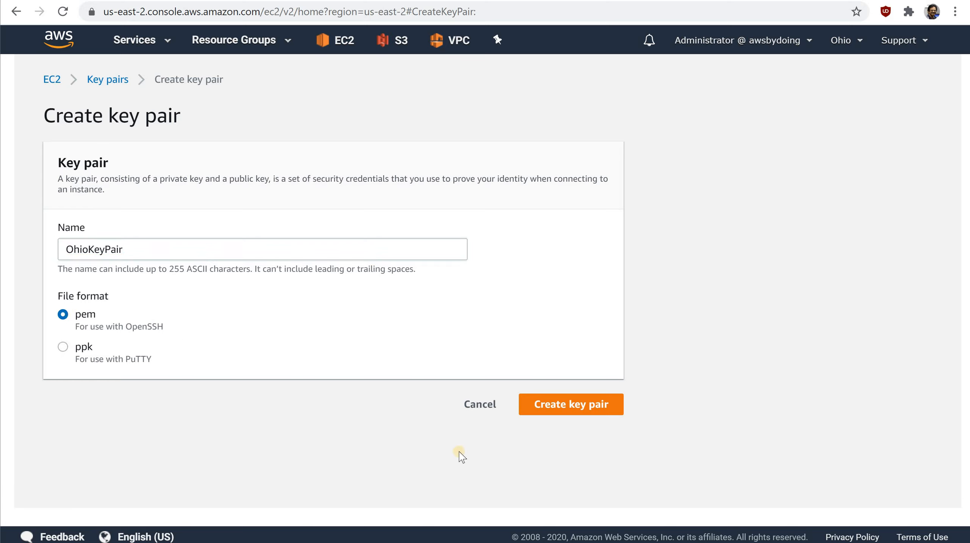
pyautogui.click(552, 404)
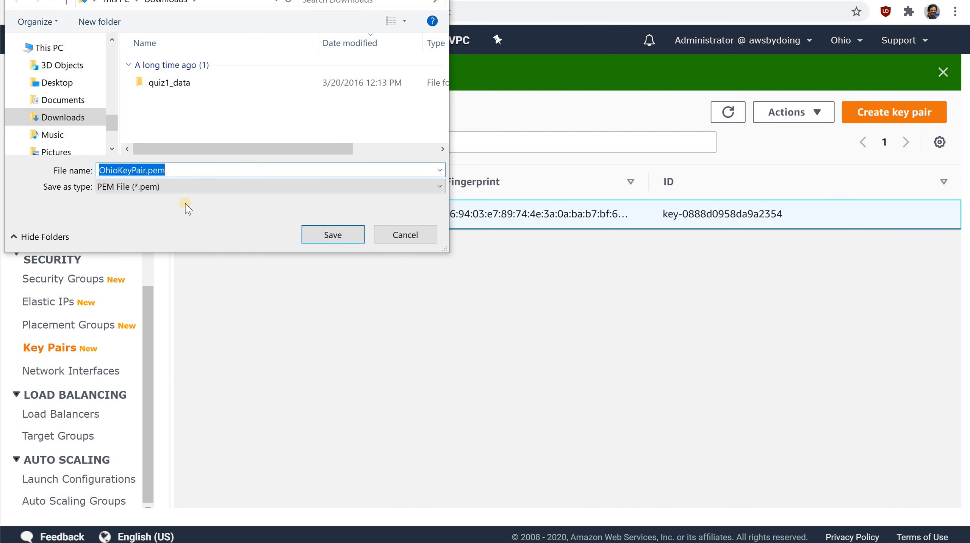
pyautogui.click(321, 235)
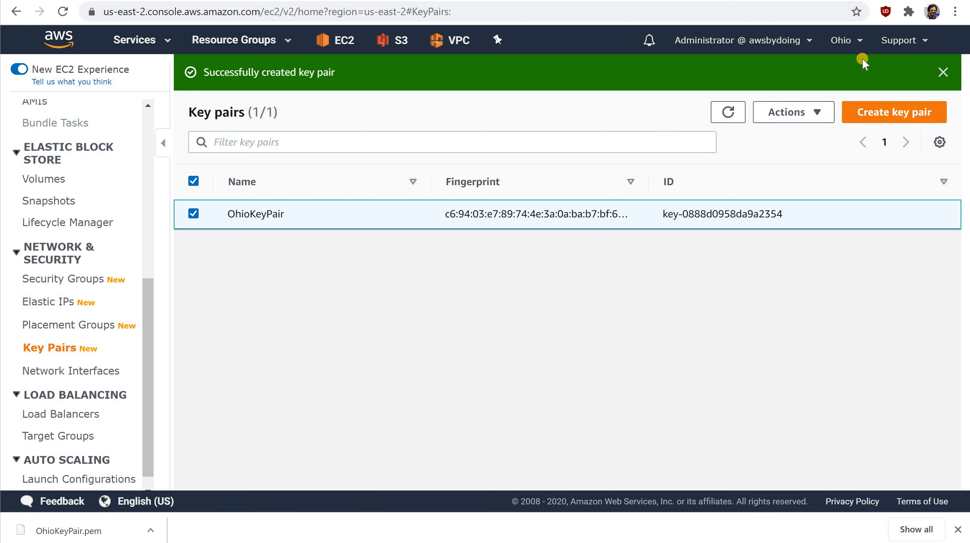
# Step: Return to the EC2 dashboard and start launching a new instance in the Ohio region
pyautogui.click(840, 41)
pyautogui.click(841, 41)
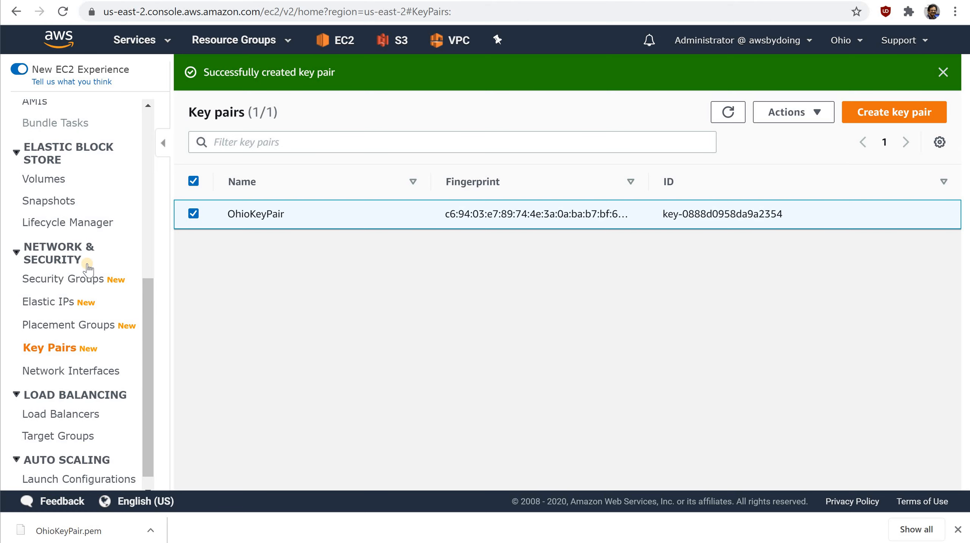
pyautogui.scroll(6, 86, 271)
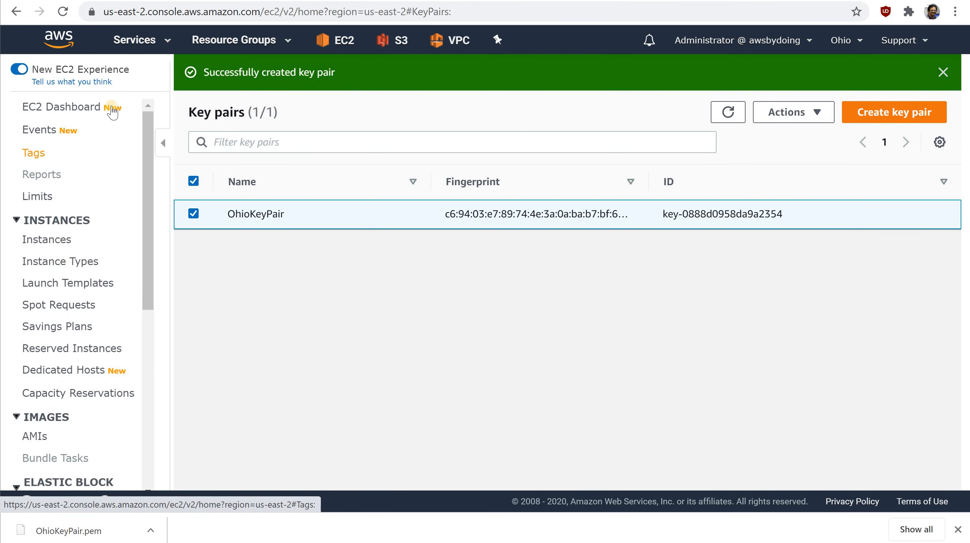
pyautogui.click(89, 108)
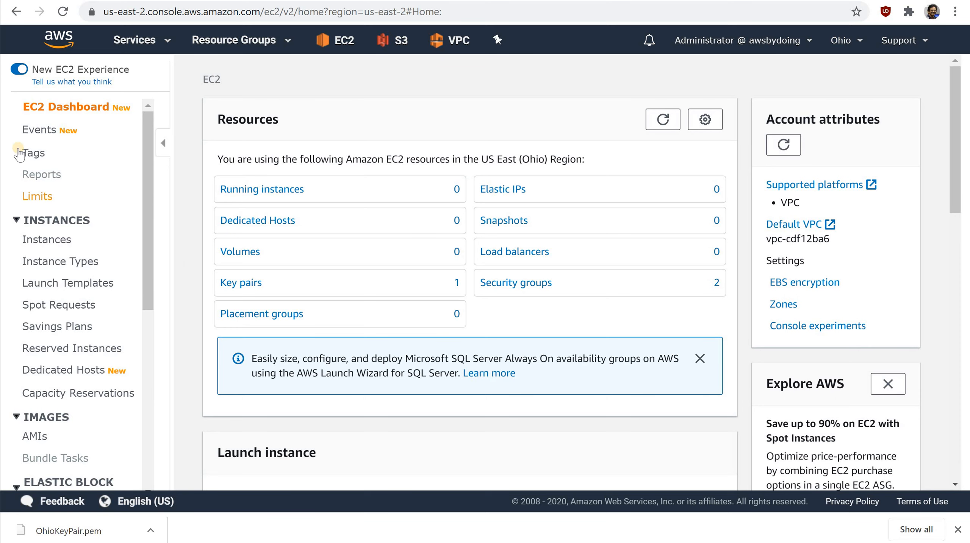
pyautogui.scroll(-5, 381, 294)
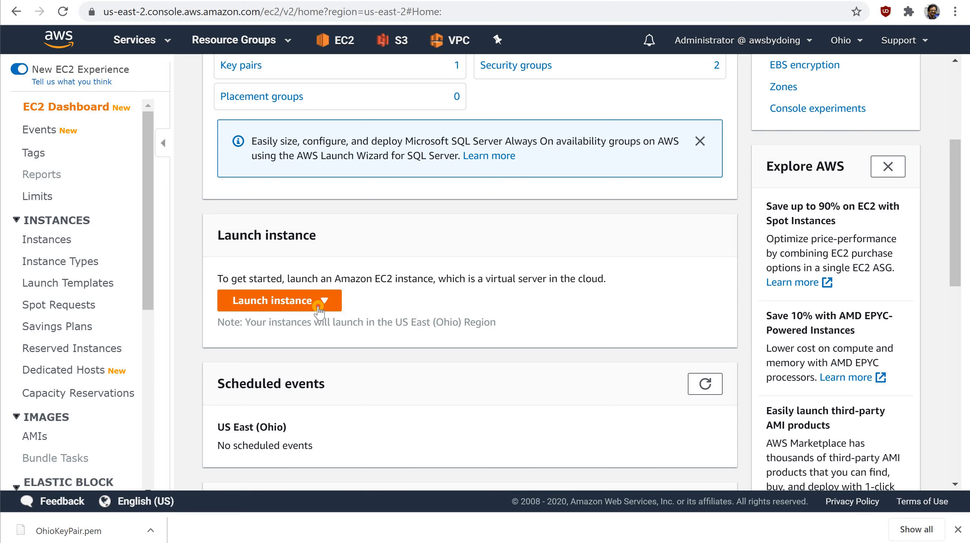
pyautogui.click(318, 304)
pyautogui.click(304, 324)
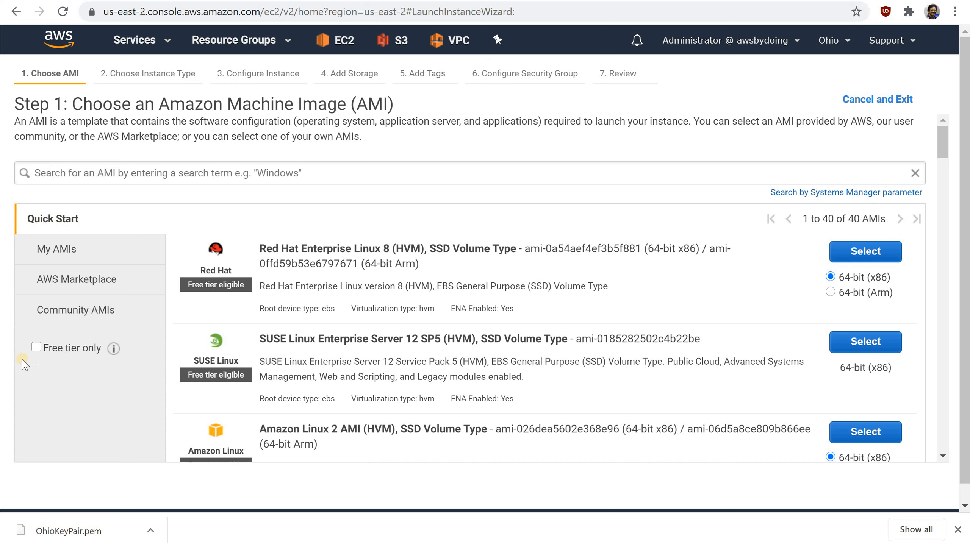
# Step: Filter the images to free tier only, choose Amazon Linux 2 AMI (64-bit x86), and accept the t2.micro instance type
pyautogui.click(36, 347)
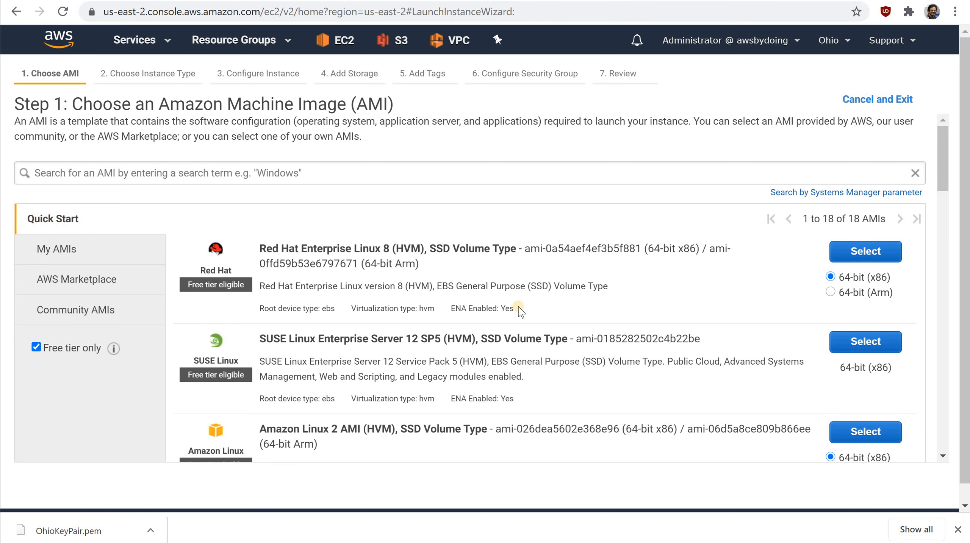
pyautogui.scroll(-5, 518, 307)
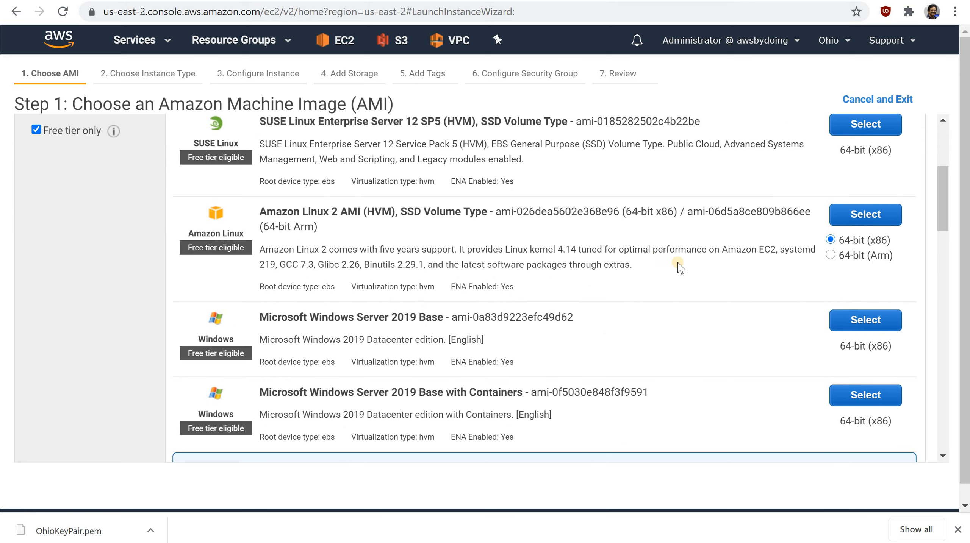
pyautogui.click(857, 211)
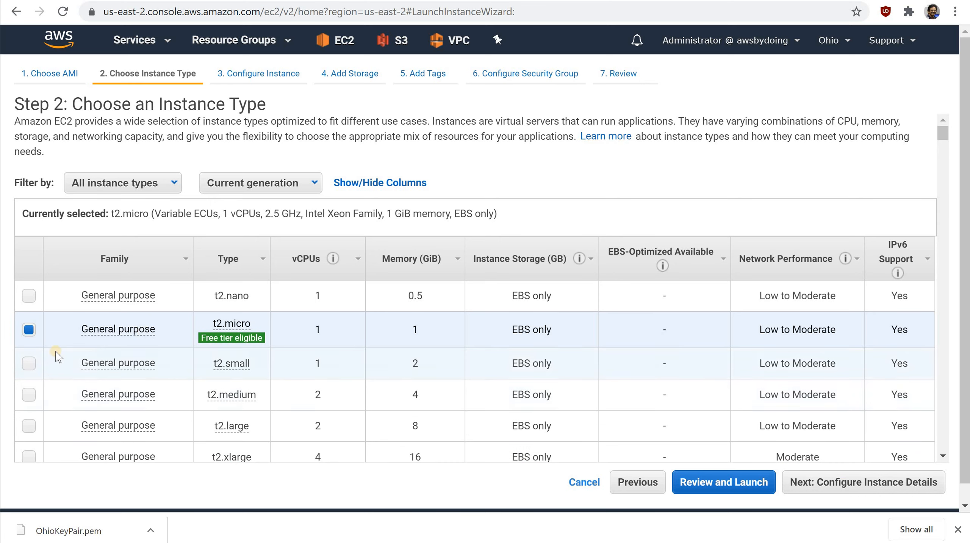
pyautogui.moveTo(227, 336)
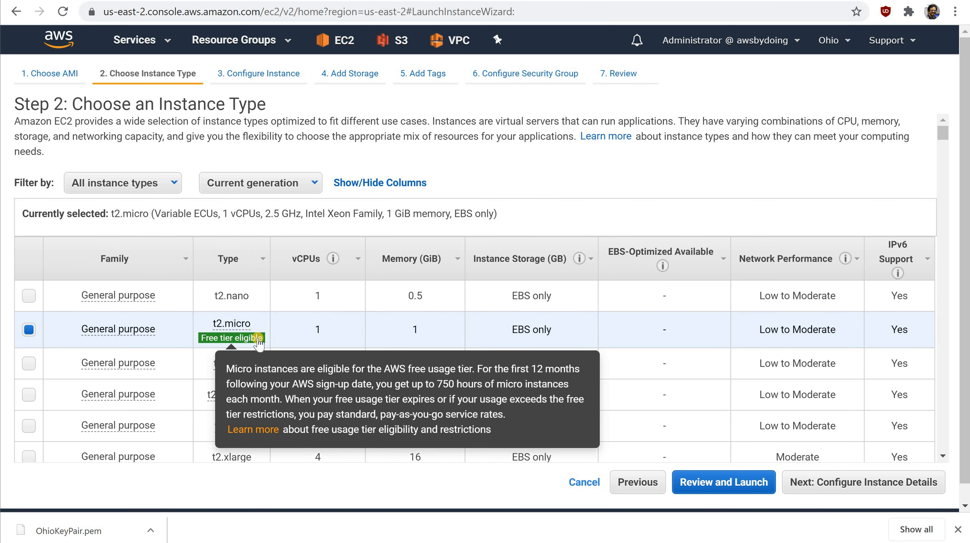
pyautogui.click(860, 483)
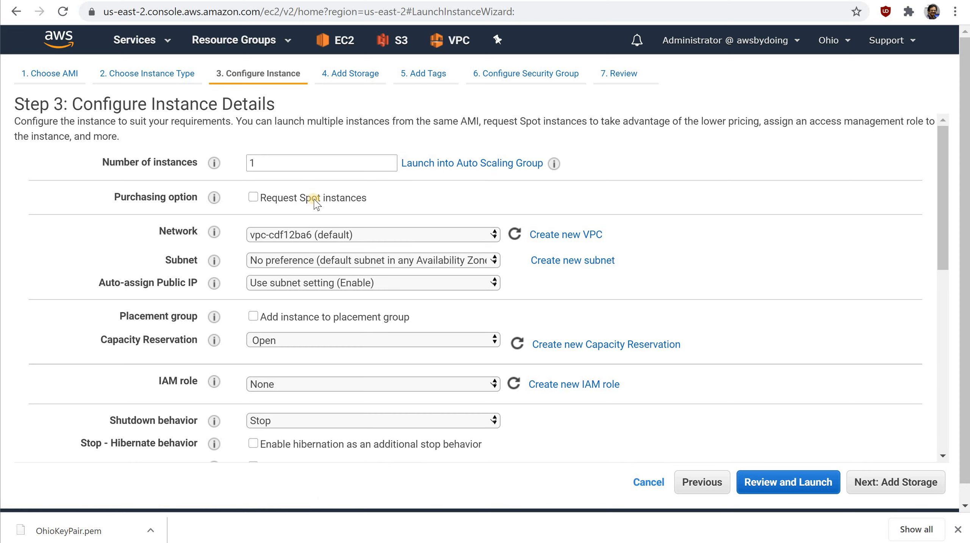
# Step: Set the instance's network to MyVPC and its subnet to MySubnet, keeping the other instance details at their defaults
pyautogui.click(495, 235)
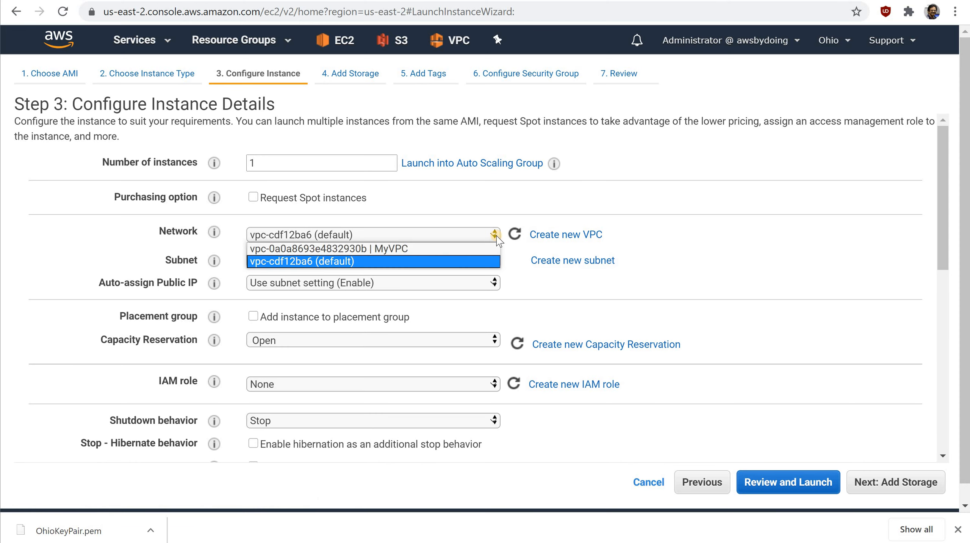
pyautogui.click(405, 251)
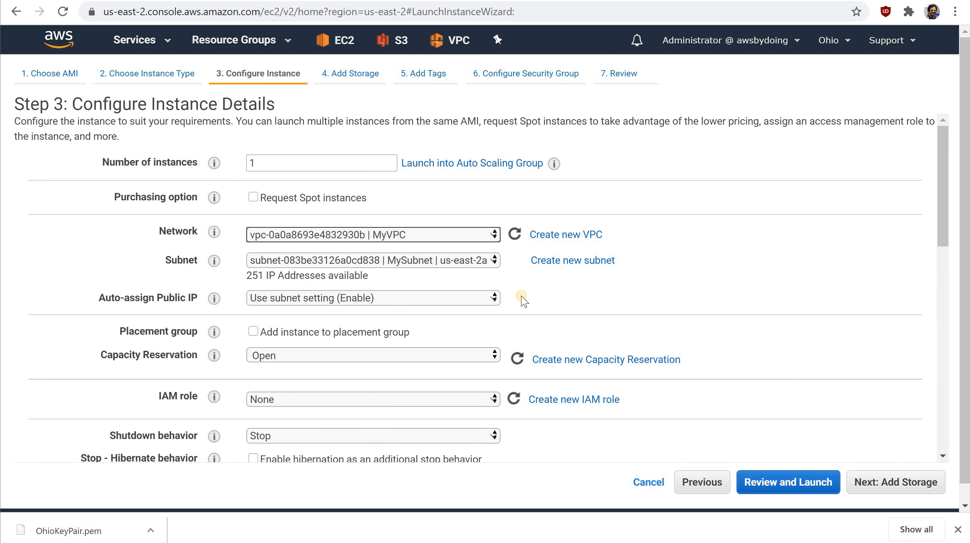
pyautogui.click(496, 262)
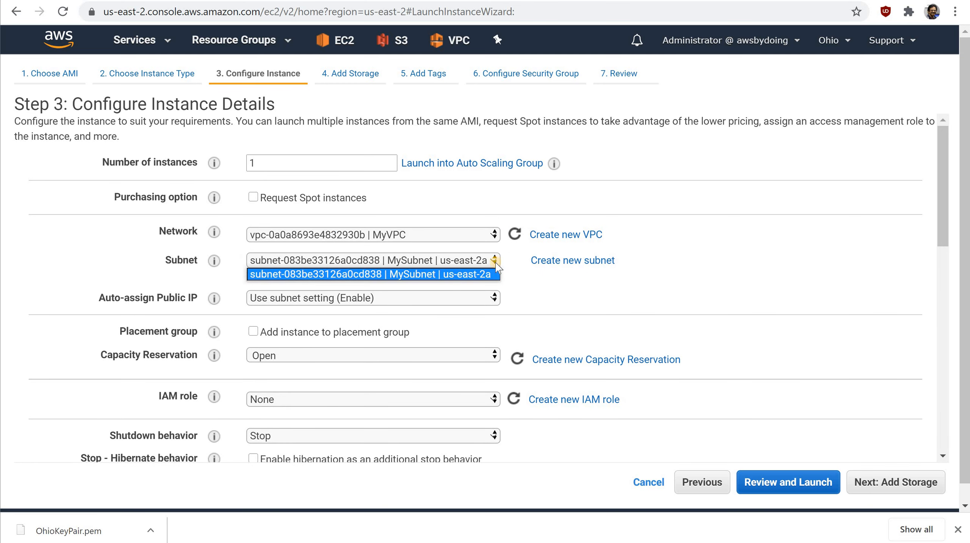
pyautogui.click(477, 274)
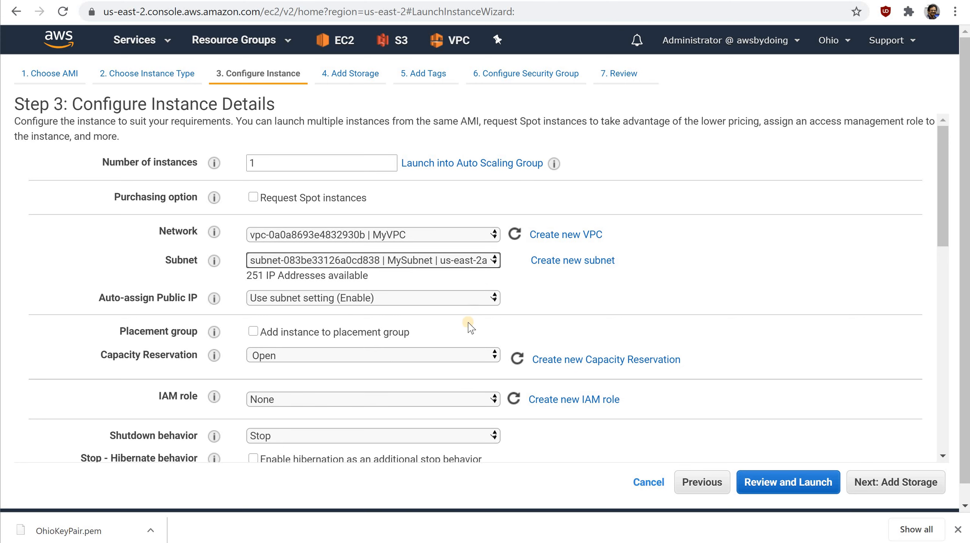
pyautogui.scroll(-3, 483, 353)
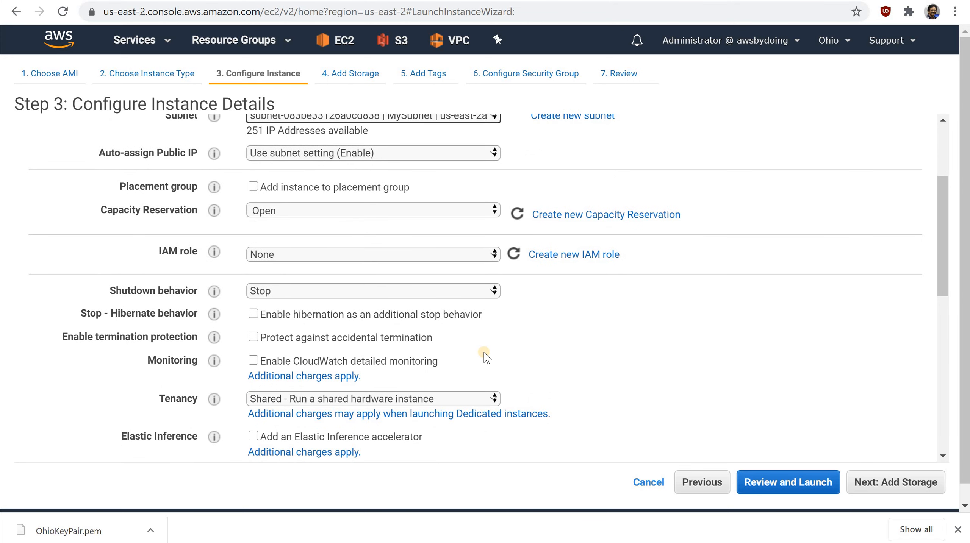
pyautogui.scroll(2, 483, 353)
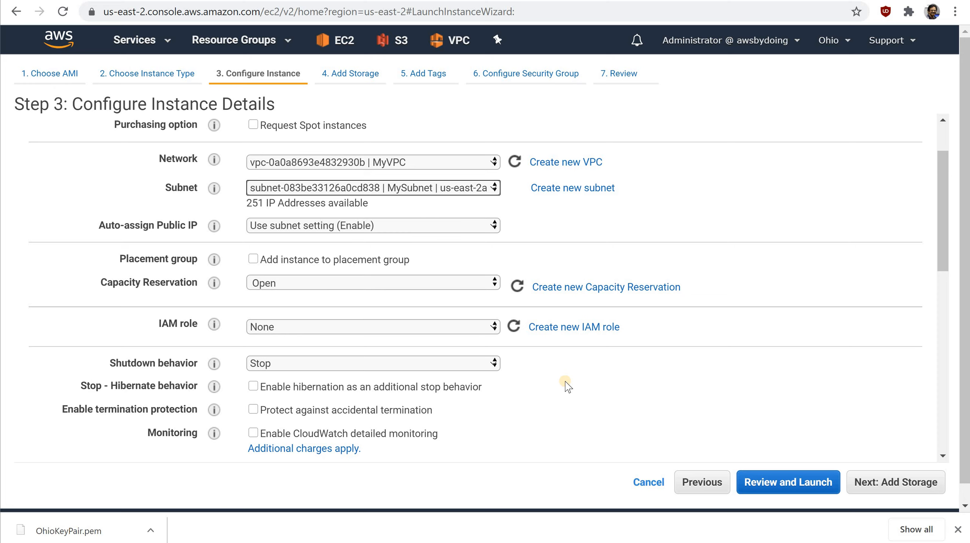
pyautogui.click(882, 491)
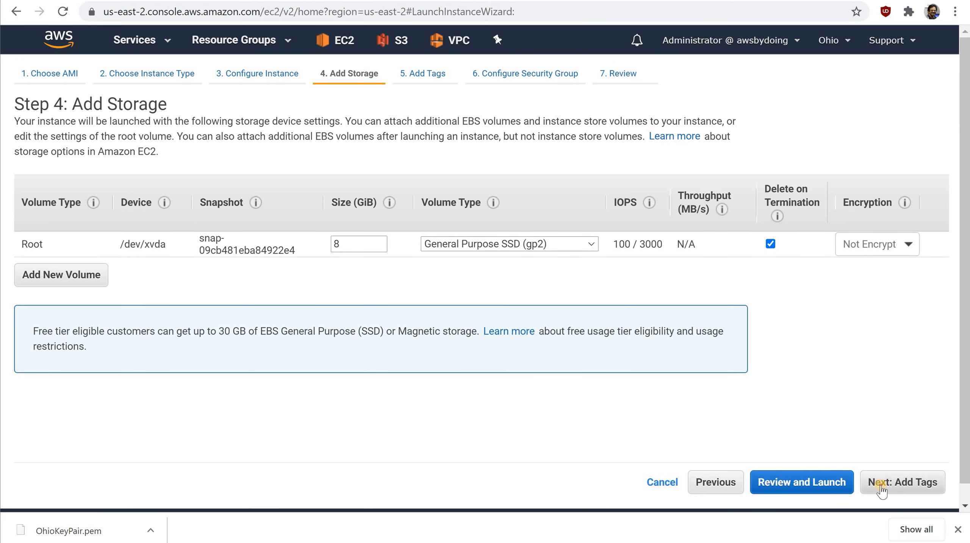
# Step: Accept the default storage and add a tag with key Name and value MyWebServer to the instance
pyautogui.click(881, 490)
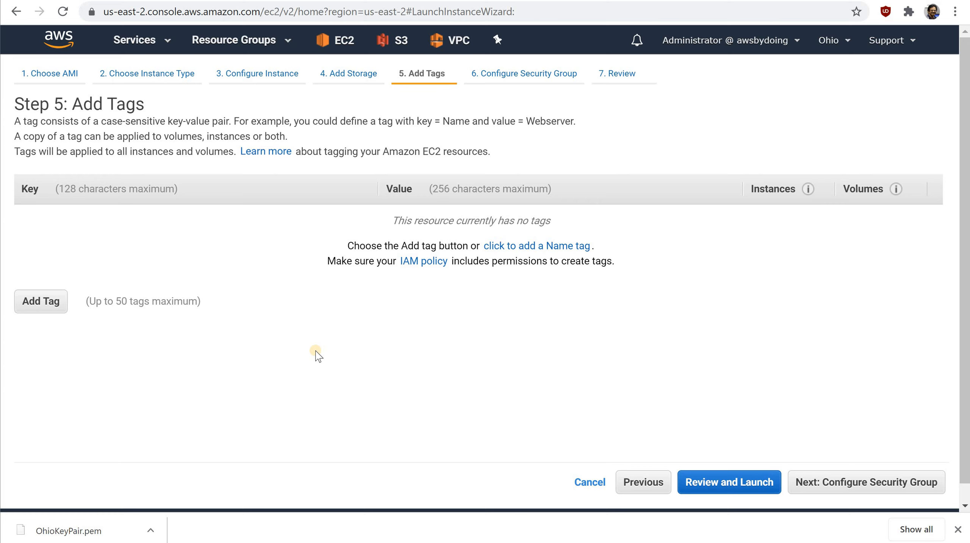
pyautogui.click(49, 301)
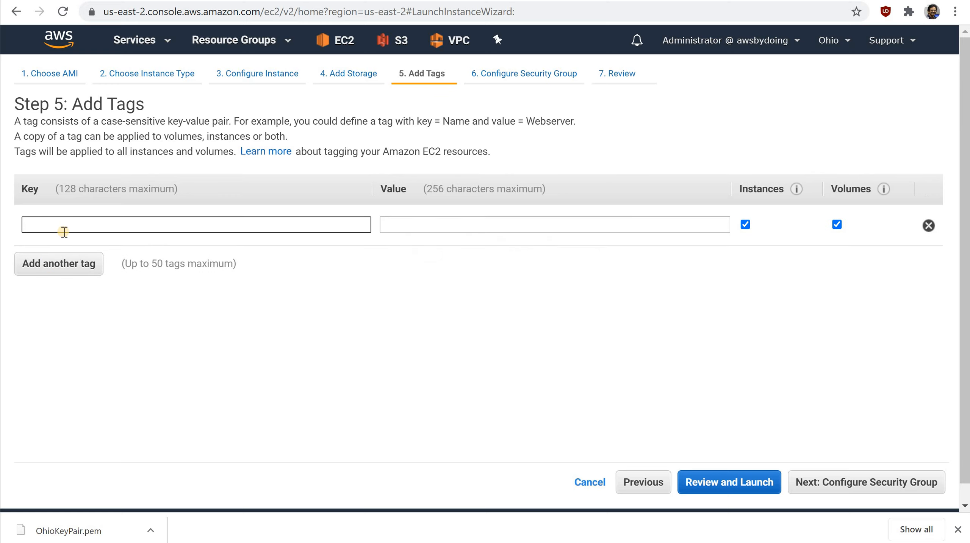
pyautogui.write('Name')
pyautogui.press('Tab')
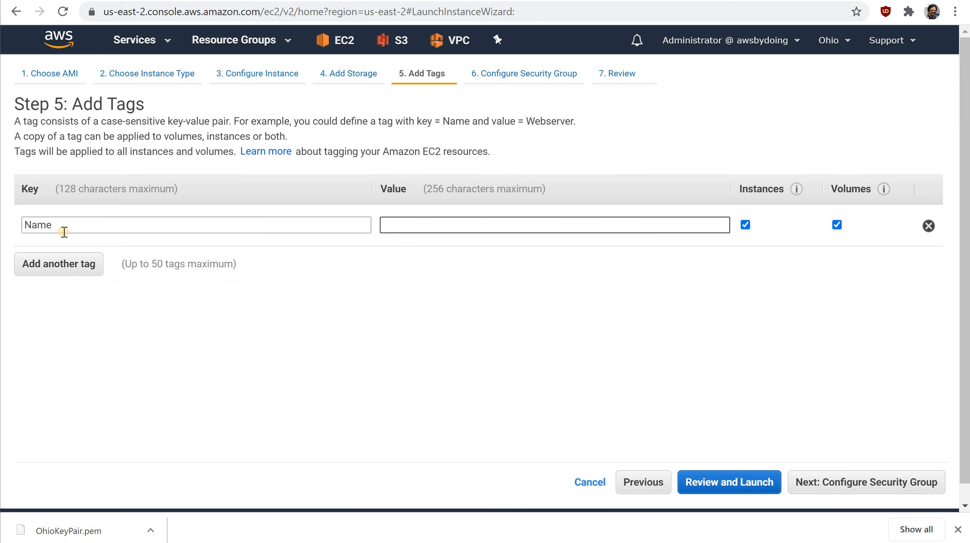
pyautogui.write('My')
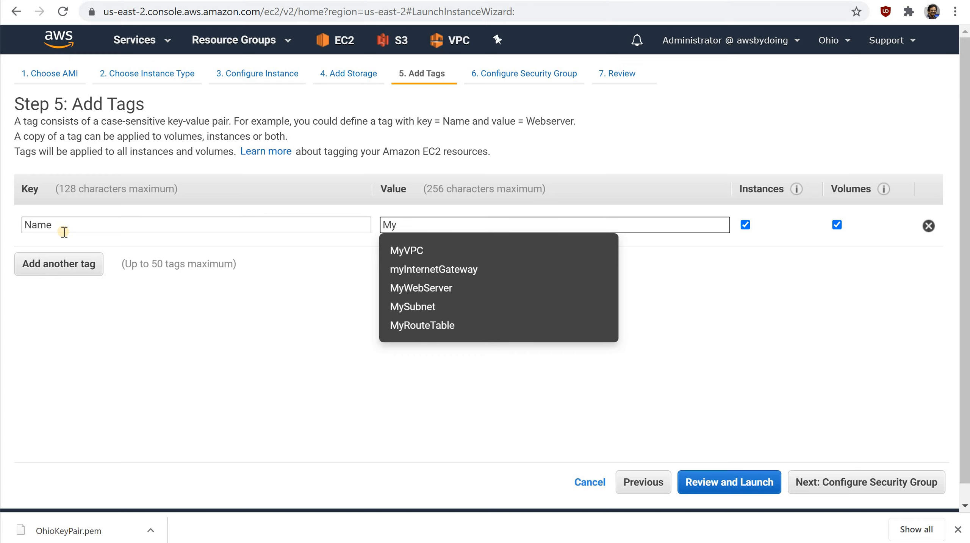
pyautogui.write('WebSer')
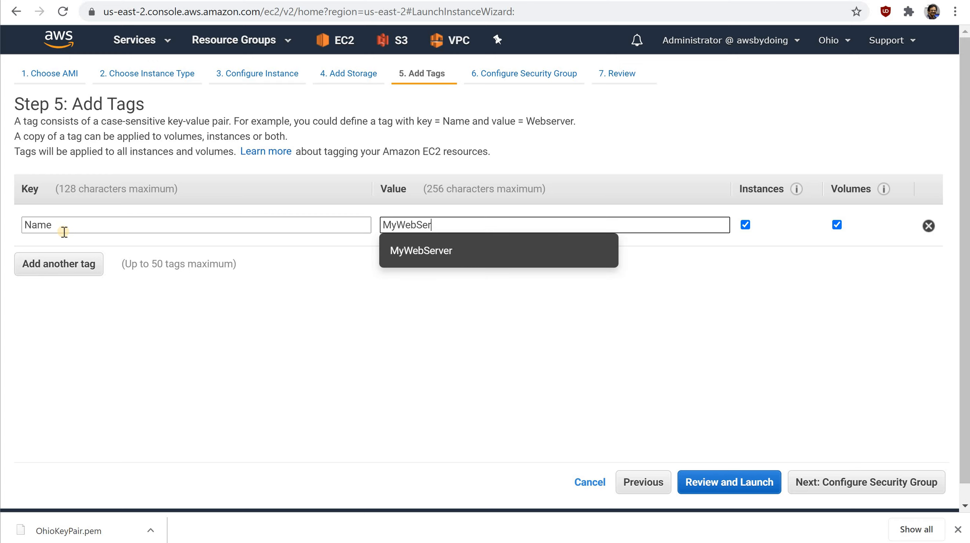
pyautogui.write('ver')
pyautogui.click(399, 354)
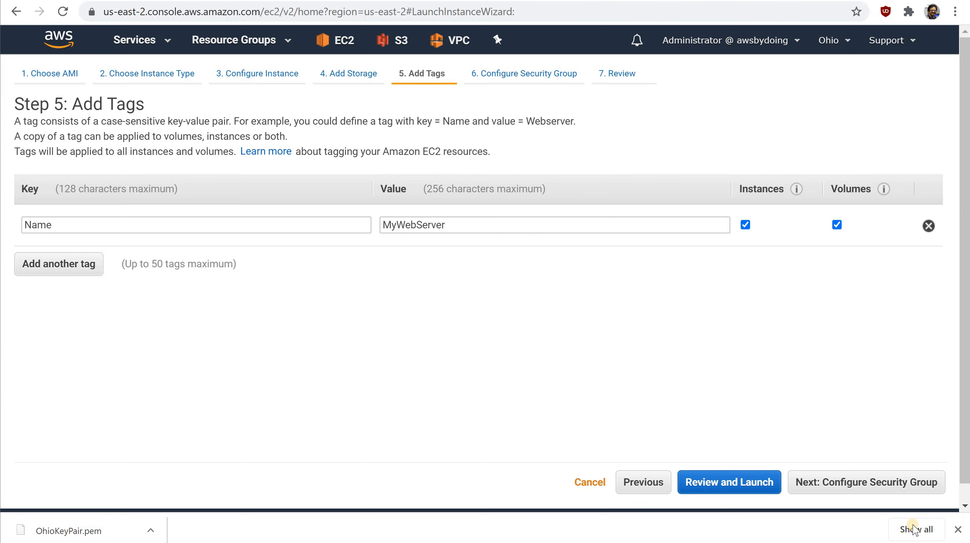
pyautogui.click(848, 481)
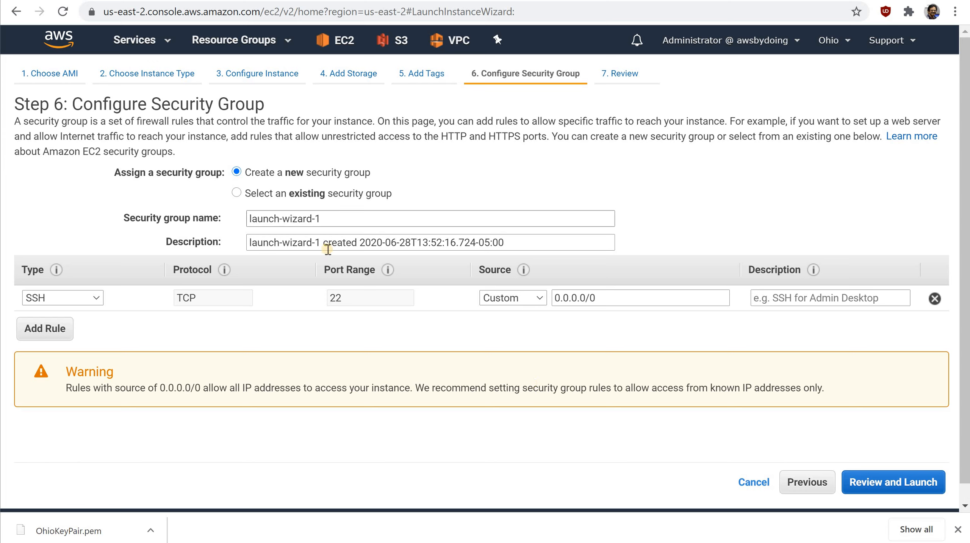
# Step: Keep the new launch-wizard-1 security group with its SSH rule and launch the instance using the existing OhioKeyPair key pair
pyautogui.click(321, 218)
pyautogui.click(875, 480)
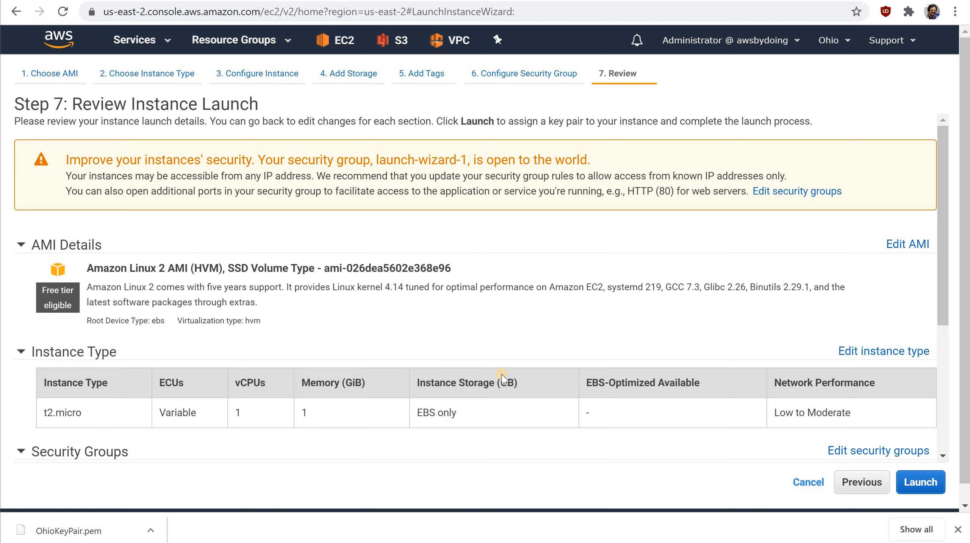
pyautogui.click(912, 482)
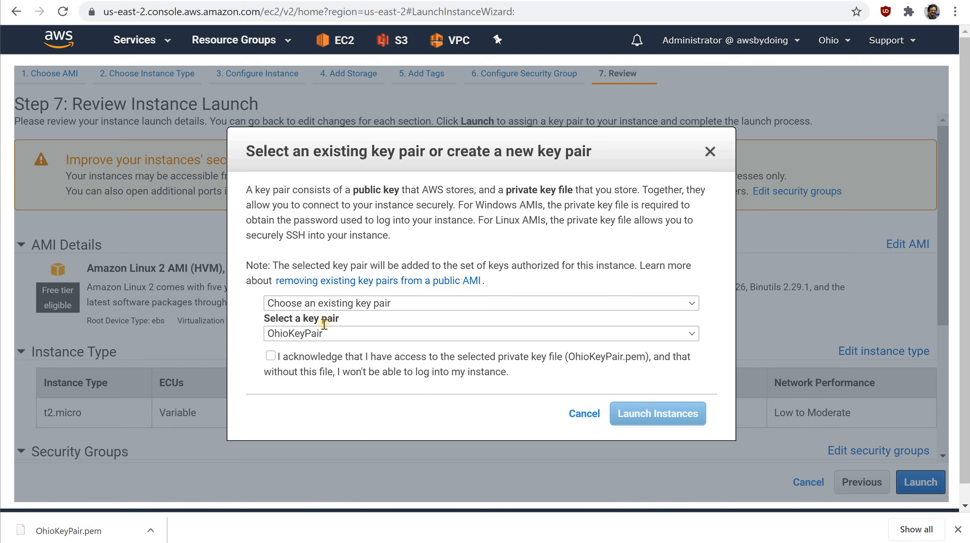
pyautogui.click(270, 356)
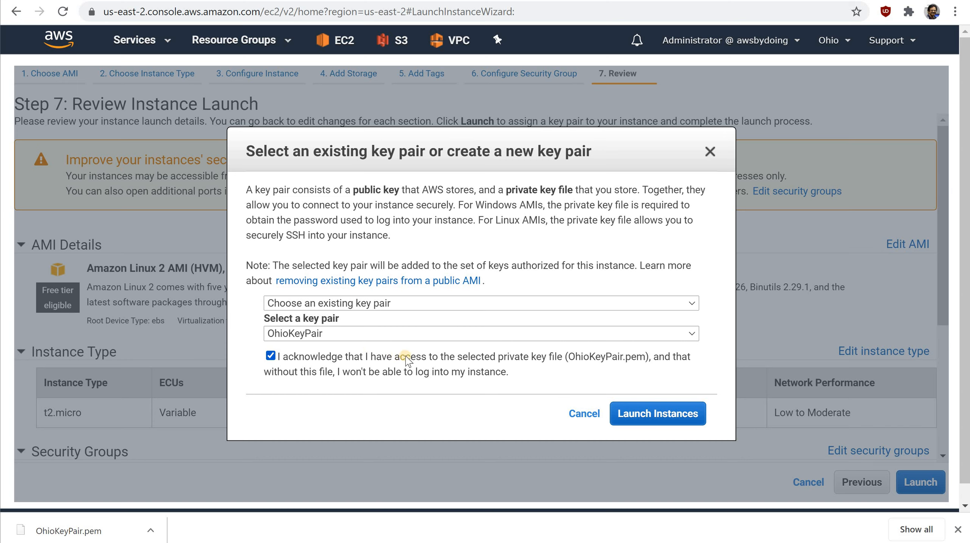
pyautogui.click(650, 414)
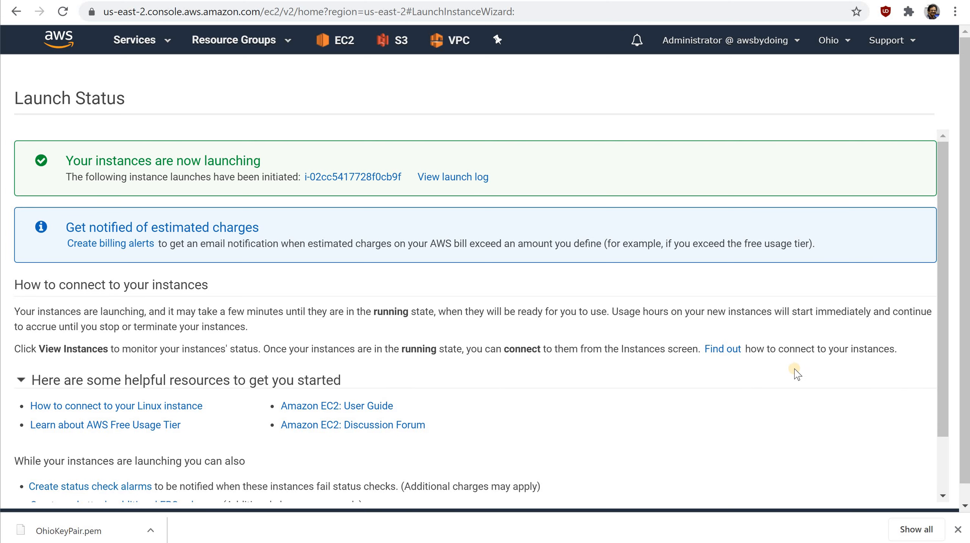
# Step: View the launched instance in the instances list and enlarge the list area so its row is fully shown
pyautogui.scroll(-2, 817, 353)
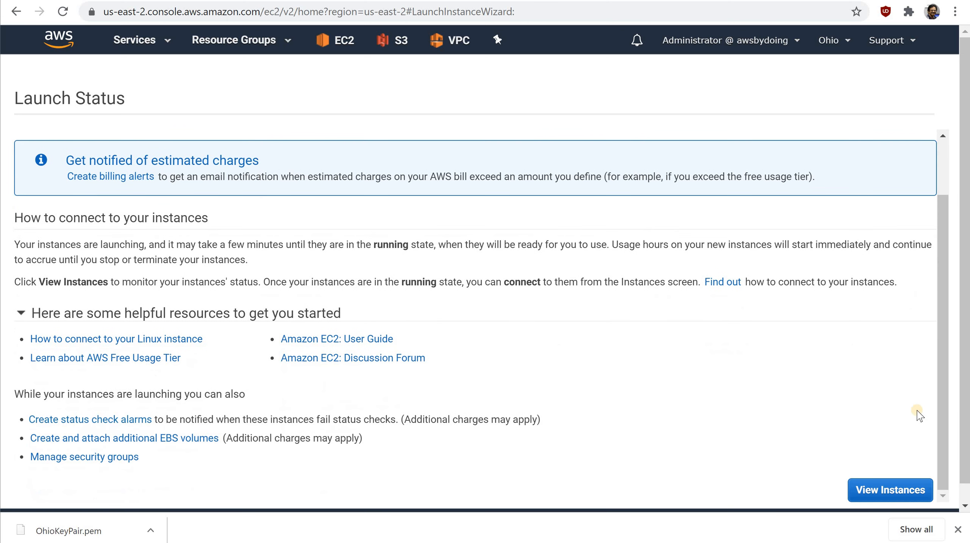
pyautogui.click(879, 490)
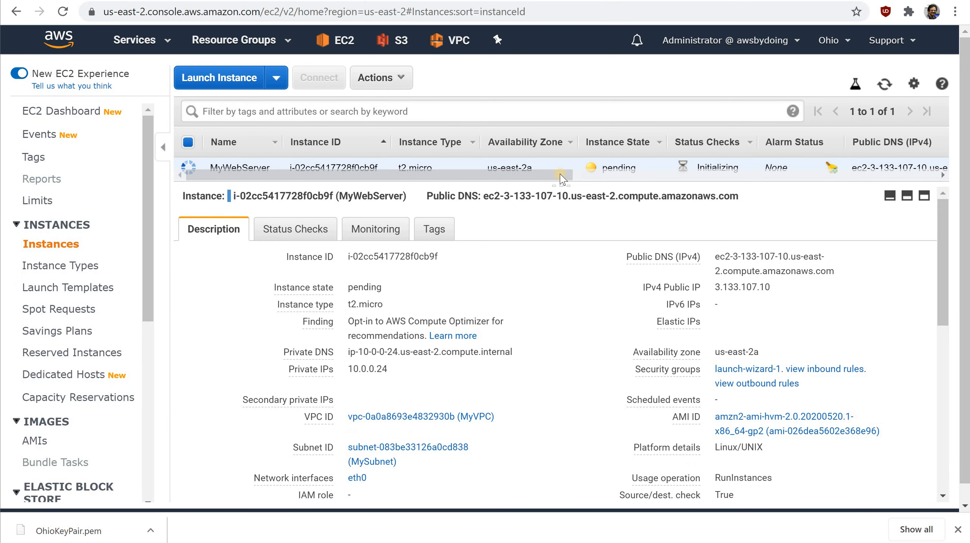
pyautogui.moveTo(565, 184); pyautogui.dragTo(565, 216)
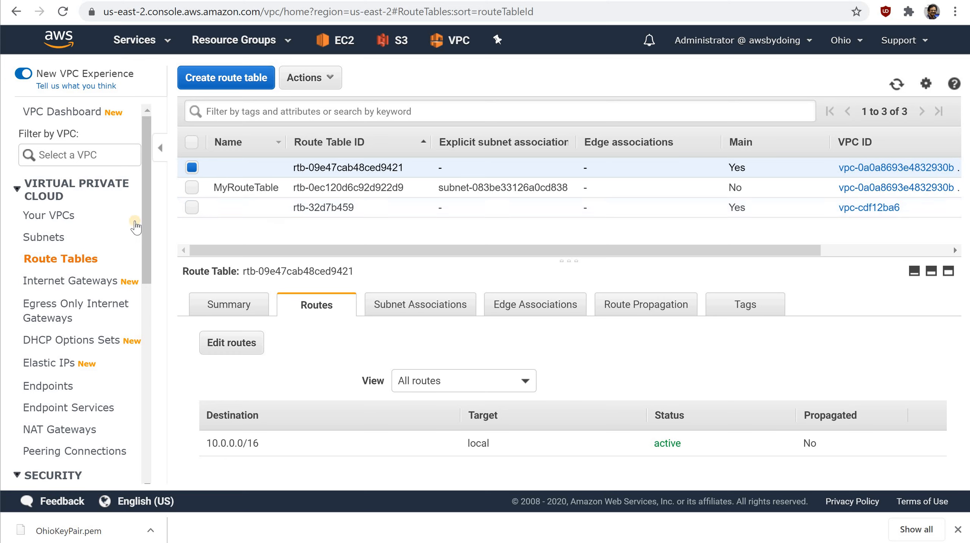
# Step: Allocate a new Elastic IP address in the VPC console from Amazon's pool of IPv4 addresses
pyautogui.click(42, 361)
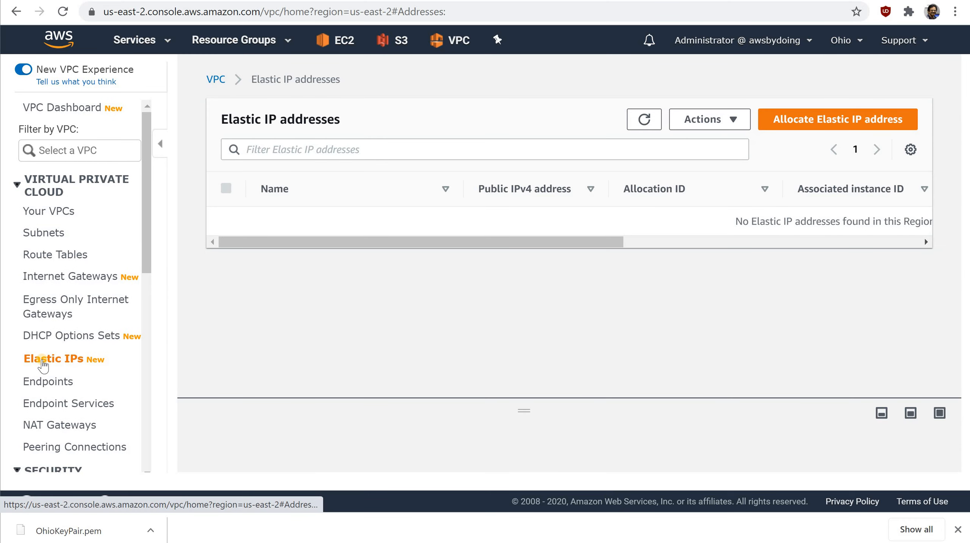
pyautogui.click(810, 127)
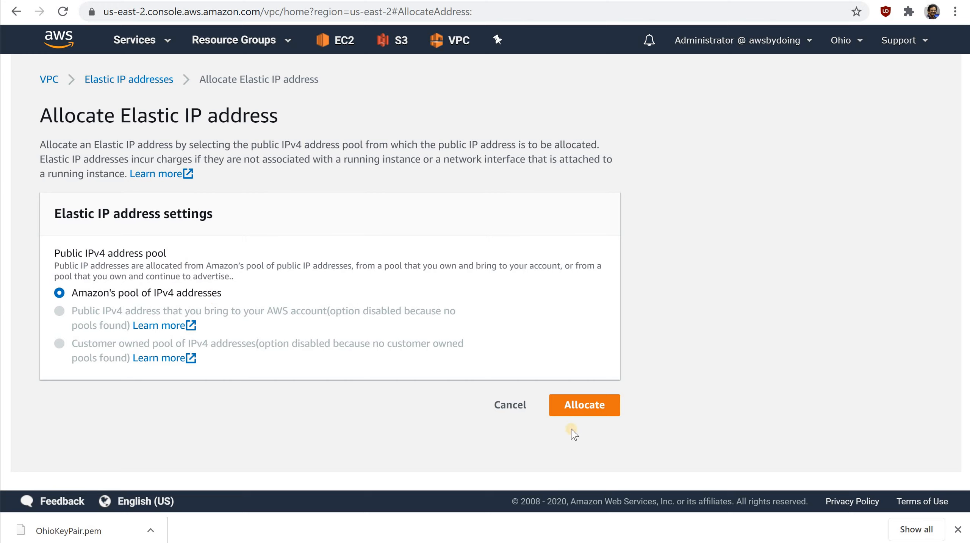
pyautogui.click(580, 405)
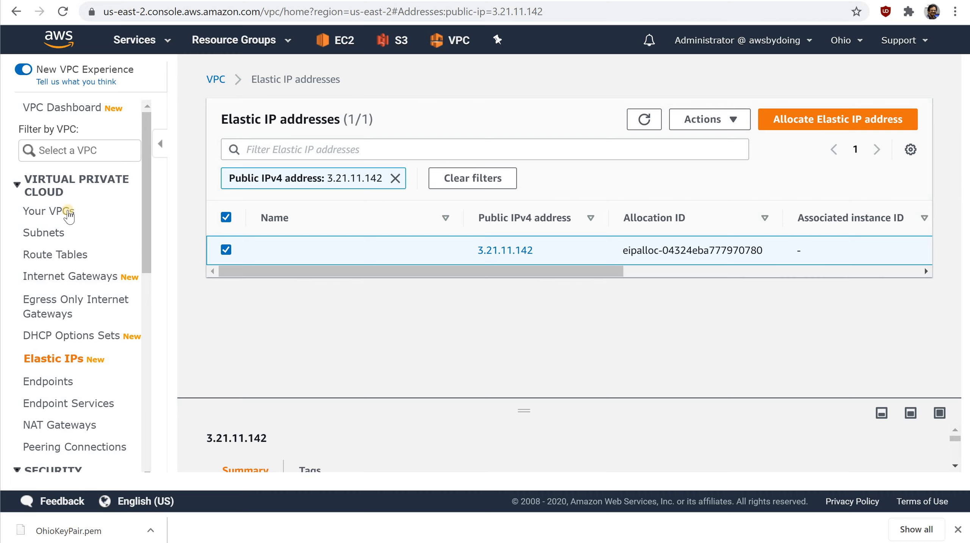
pyautogui.click(78, 366)
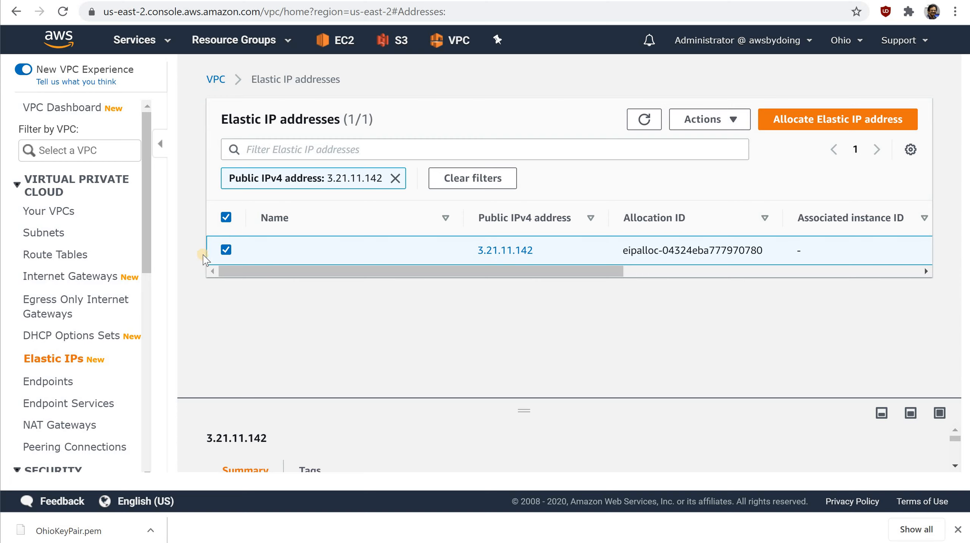
# Step: Associate the allocated Elastic IP address with the MyWebServer instance at private IP 10.0.0.24 and refresh the EC2 instances list
pyautogui.click(228, 251)
pyautogui.click(228, 251)
pyautogui.click(734, 120)
pyautogui.click(735, 120)
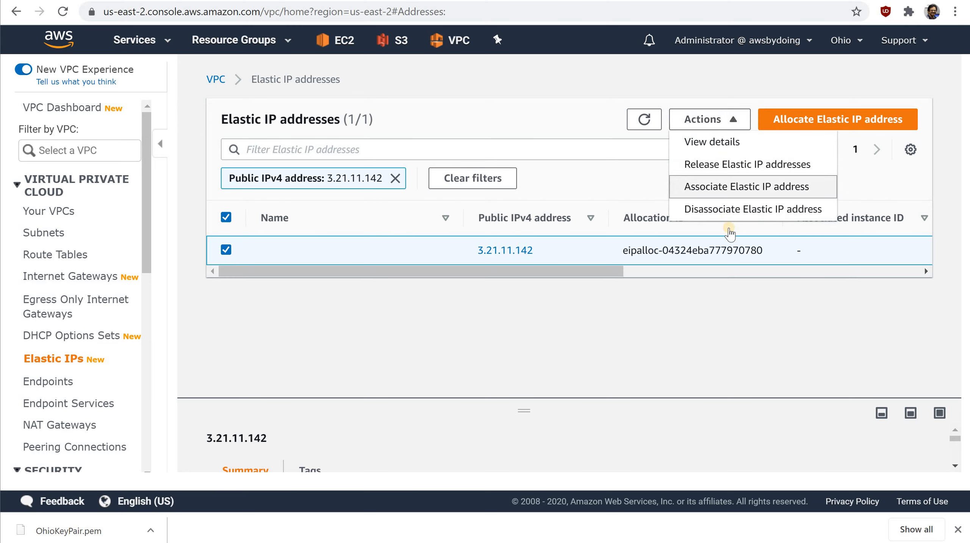
pyautogui.click(735, 192)
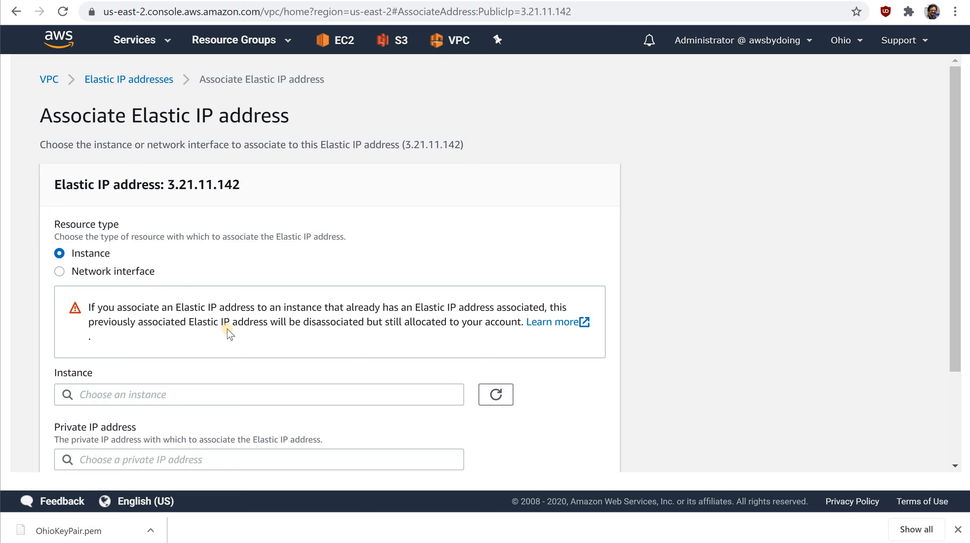
pyautogui.scroll(-3, 232, 324)
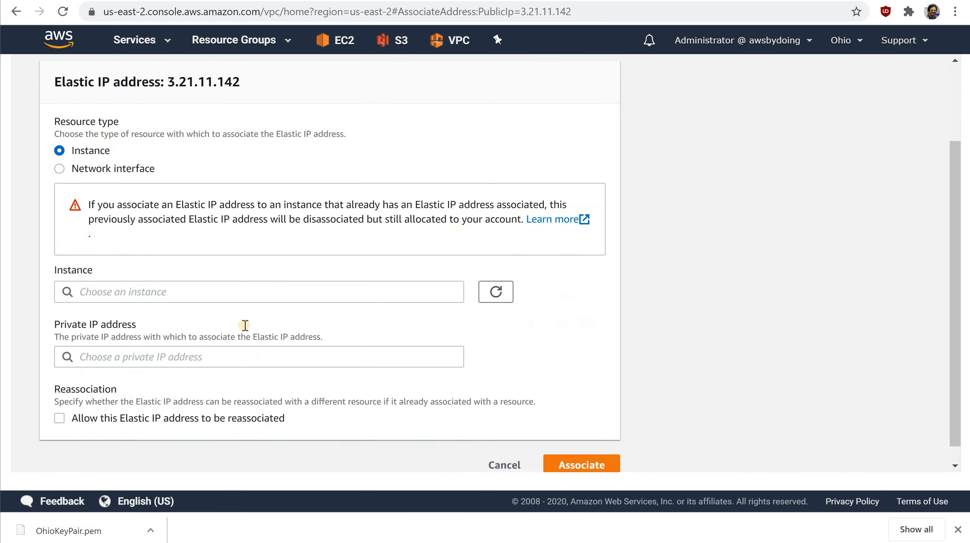
pyautogui.click(378, 278)
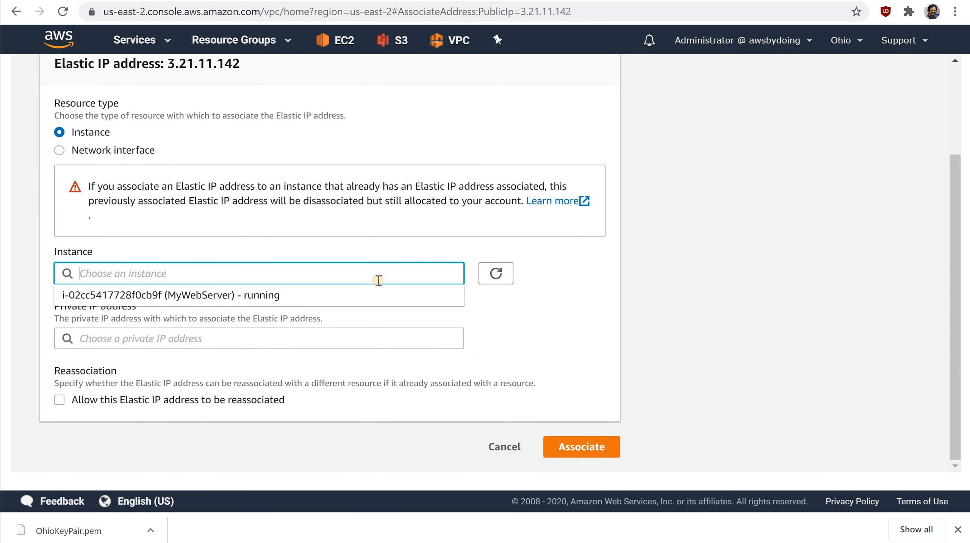
pyautogui.click(200, 295)
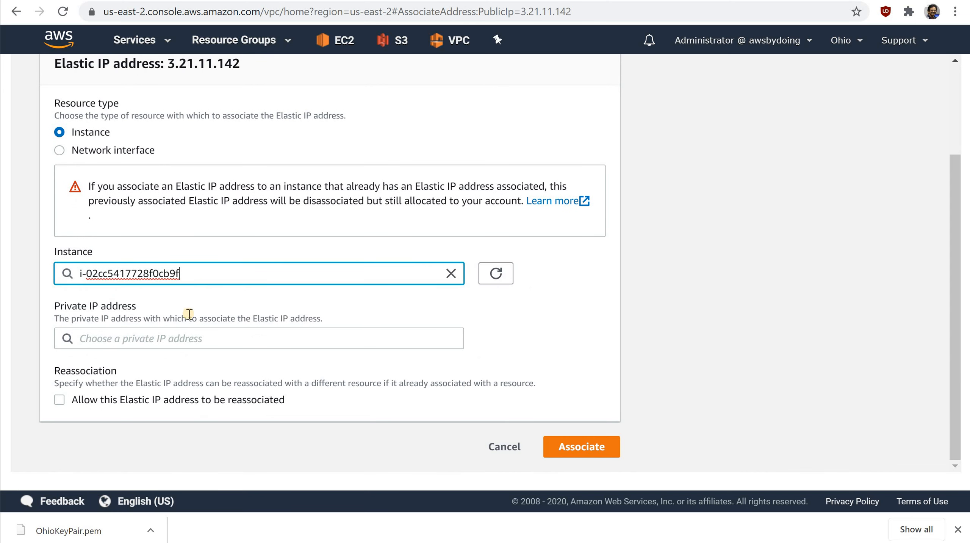
pyautogui.click(186, 336)
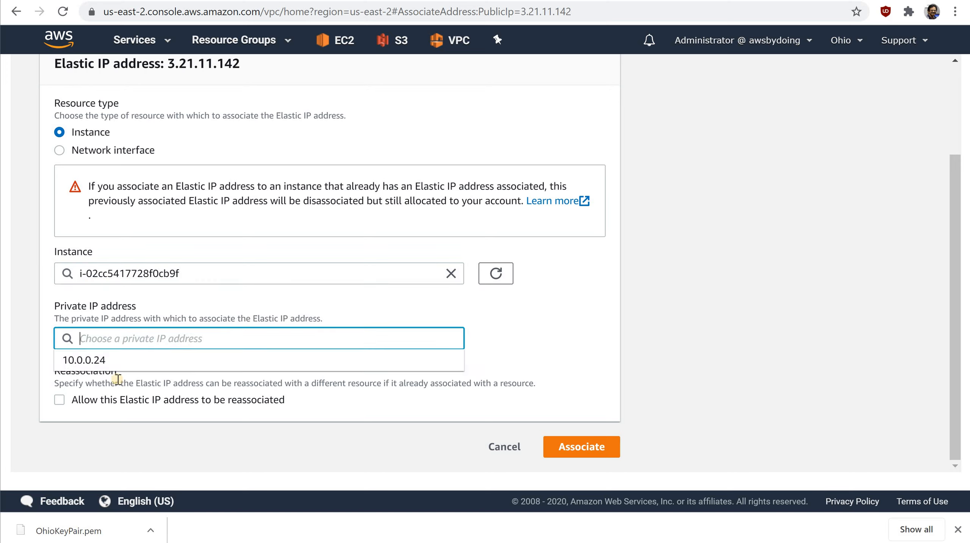
pyautogui.click(81, 362)
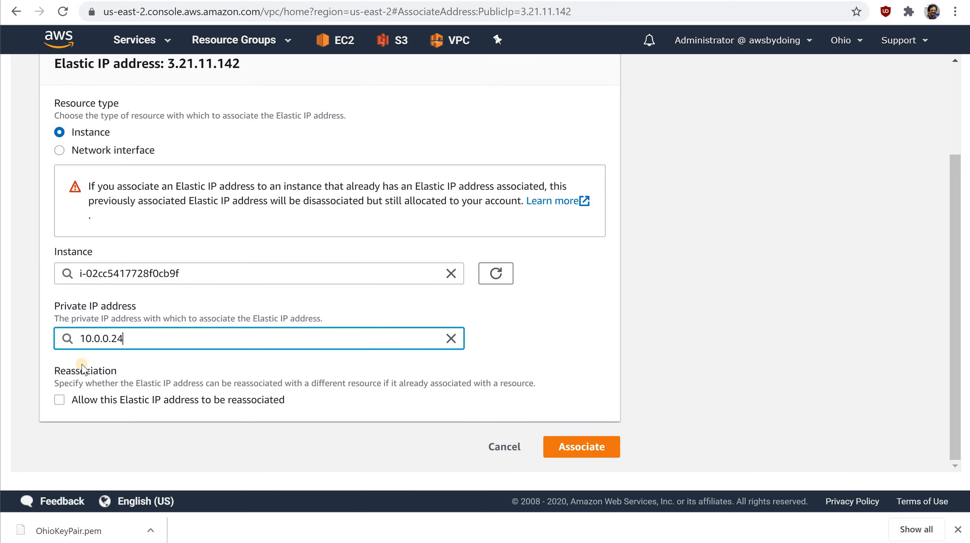
pyautogui.click(595, 460)
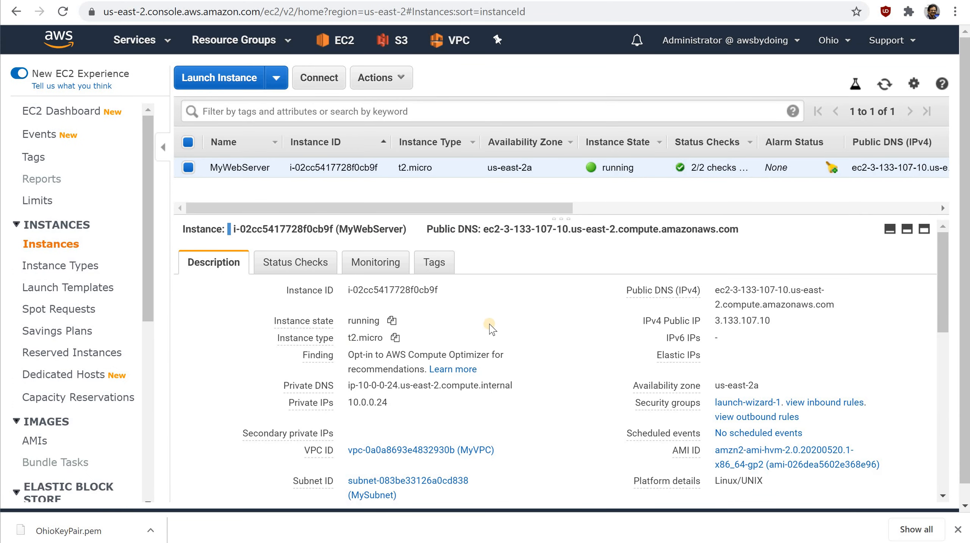
pyautogui.click(885, 82)
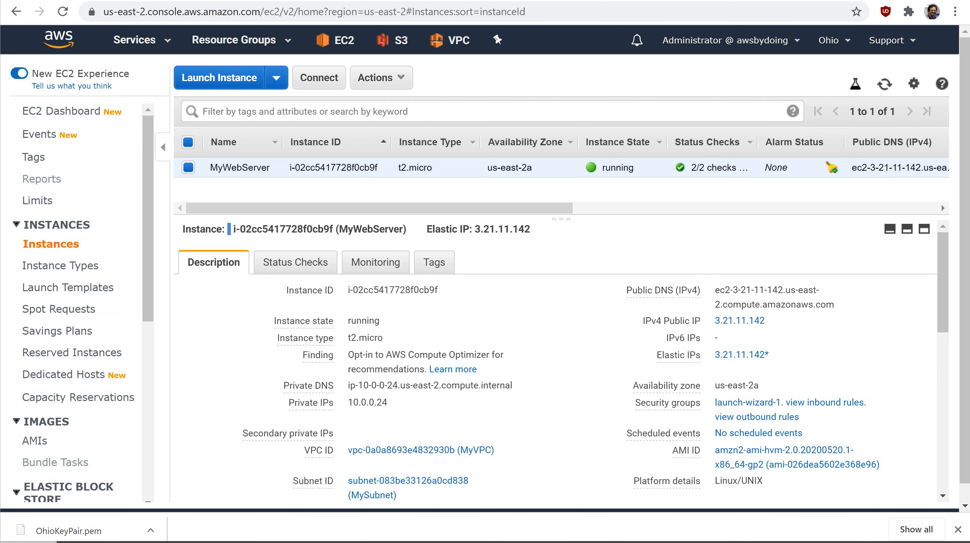
# Step: Switch to Windows PowerShell, change to the keypairs folder and list its contents
pyautogui.press('super+s')
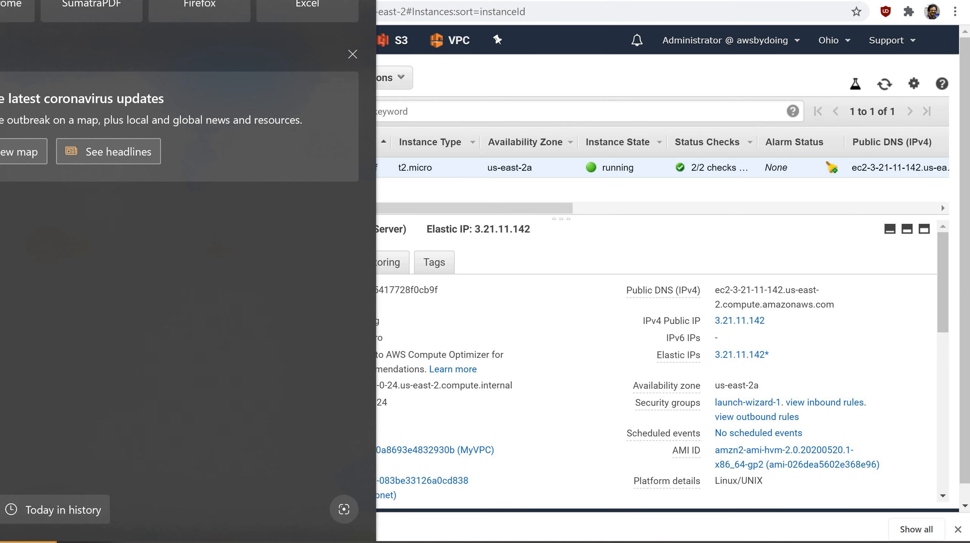
pyautogui.press('Escape')
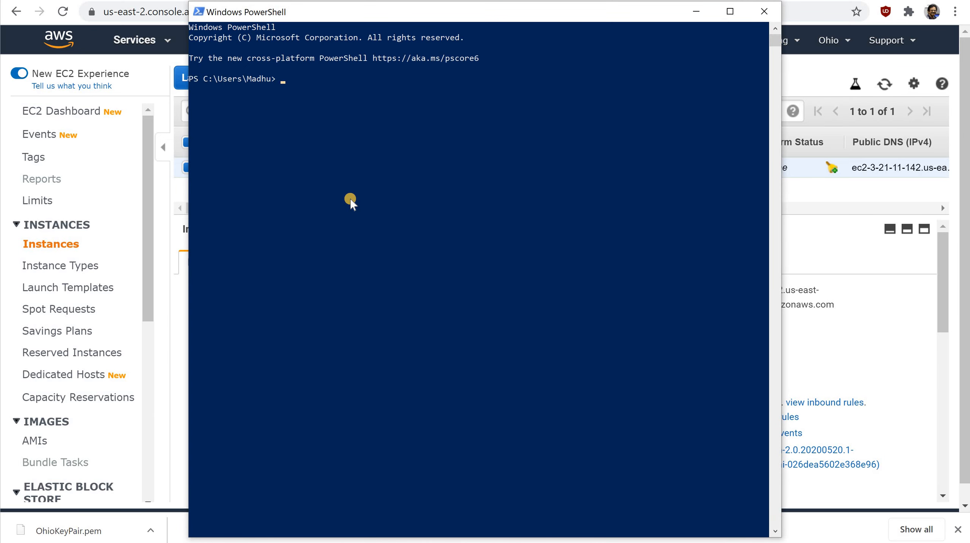
pyautogui.write('cd key')
pyautogui.press('Tab')
pyautogui.press('Return')
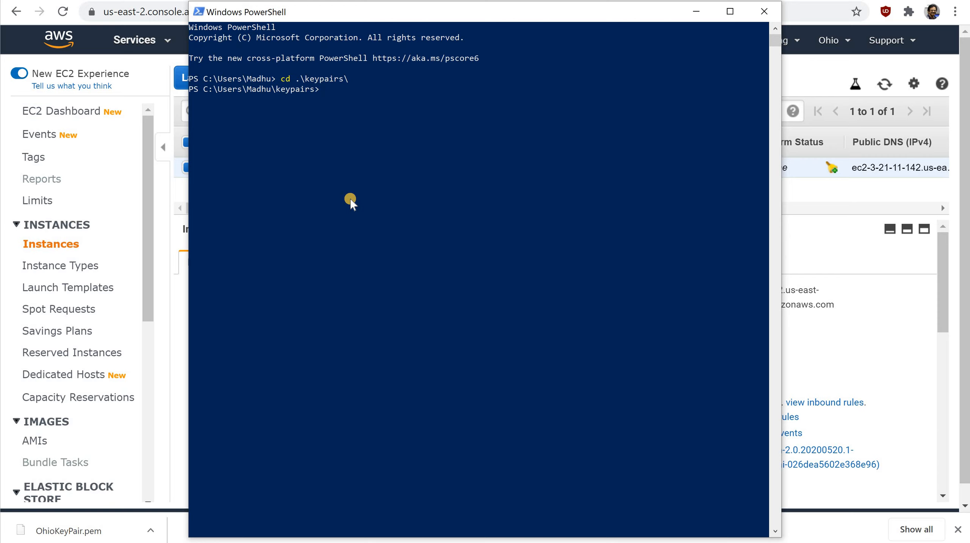
pyautogui.write('dir')
pyautogui.press('Return')
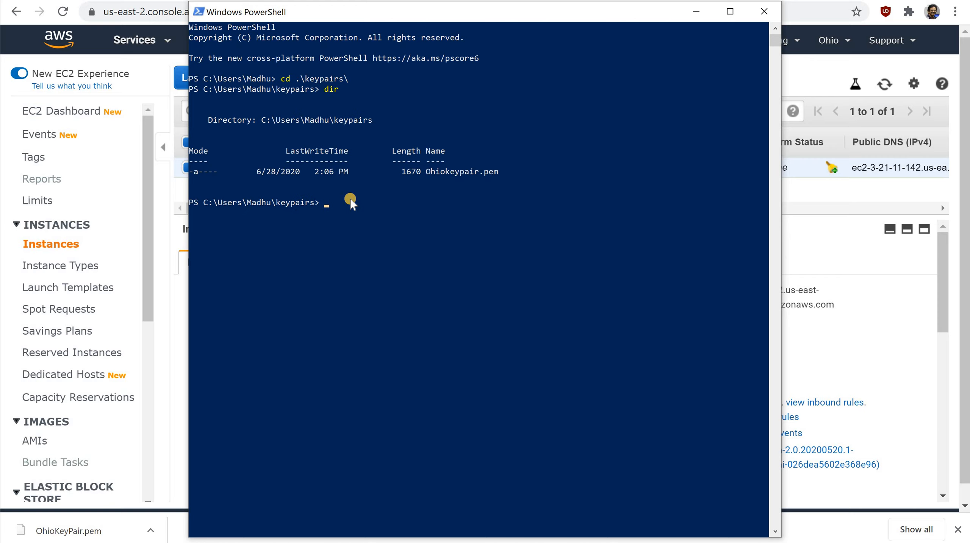
pyautogui.press('Up')
pyautogui.press('Up')
pyautogui.press('Up')
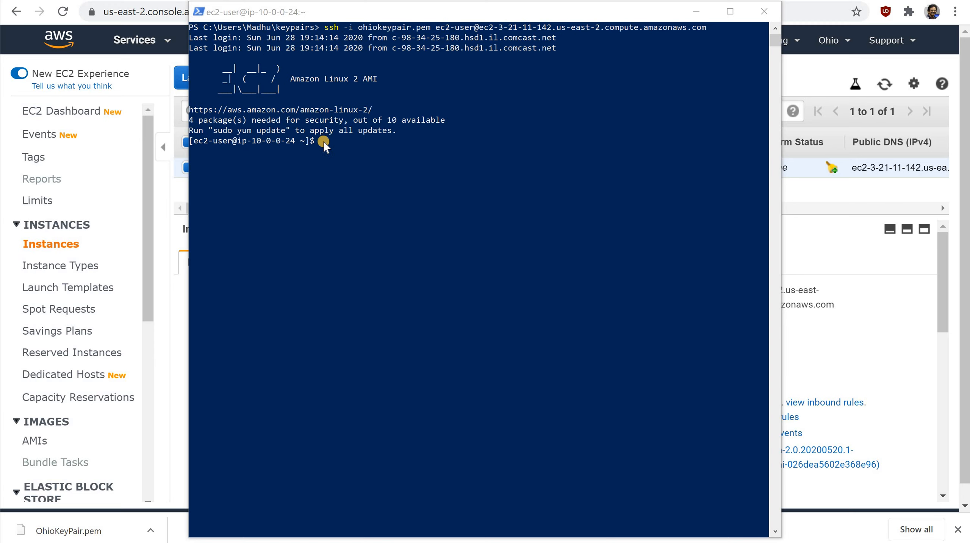
# Step: Update all packages on the instance with sudo yum update -y
pyautogui.click(318, 145)
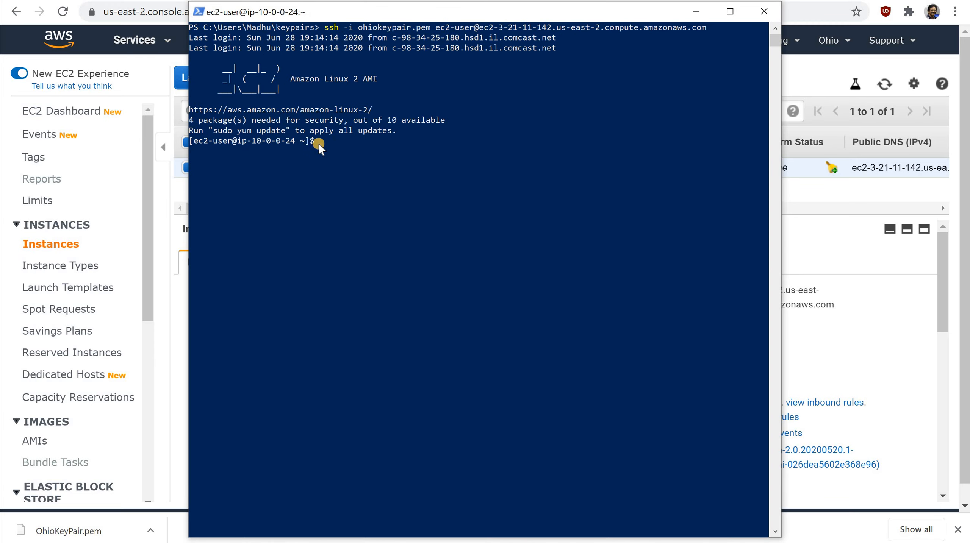
pyautogui.write('sudo yum update -y')
pyautogui.press('Return')
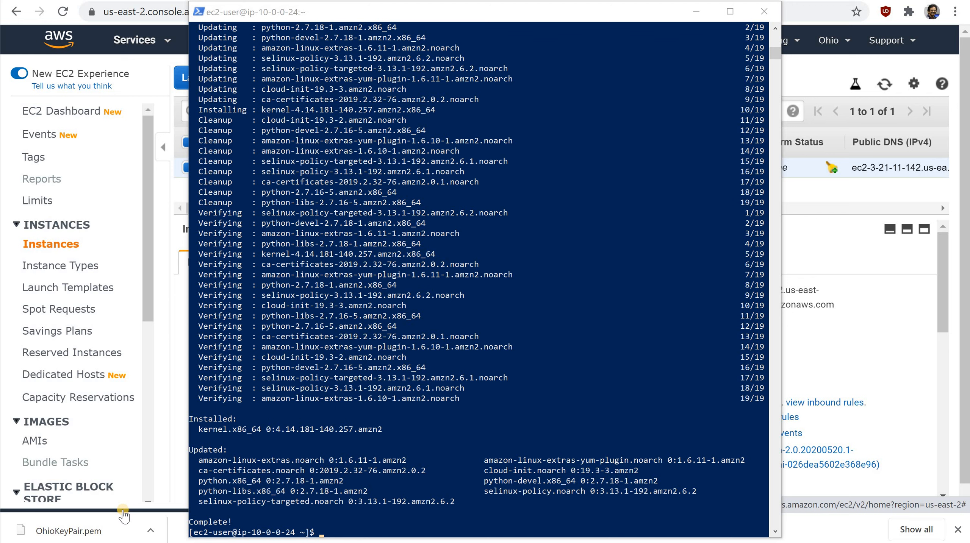
# Step: Log out of the instance's SSH session and close the PowerShell window
pyautogui.click(318, 530)
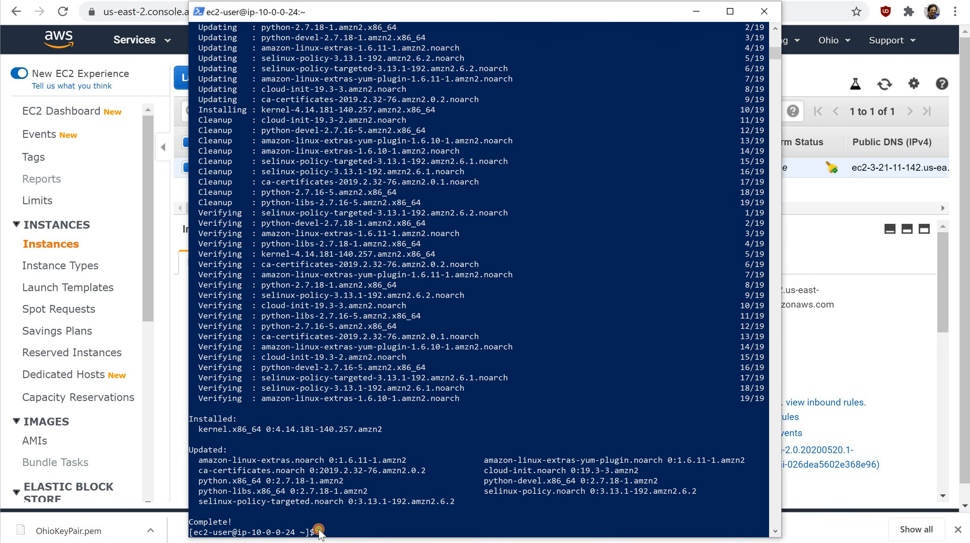
pyautogui.write('logout')
pyautogui.press('Return')
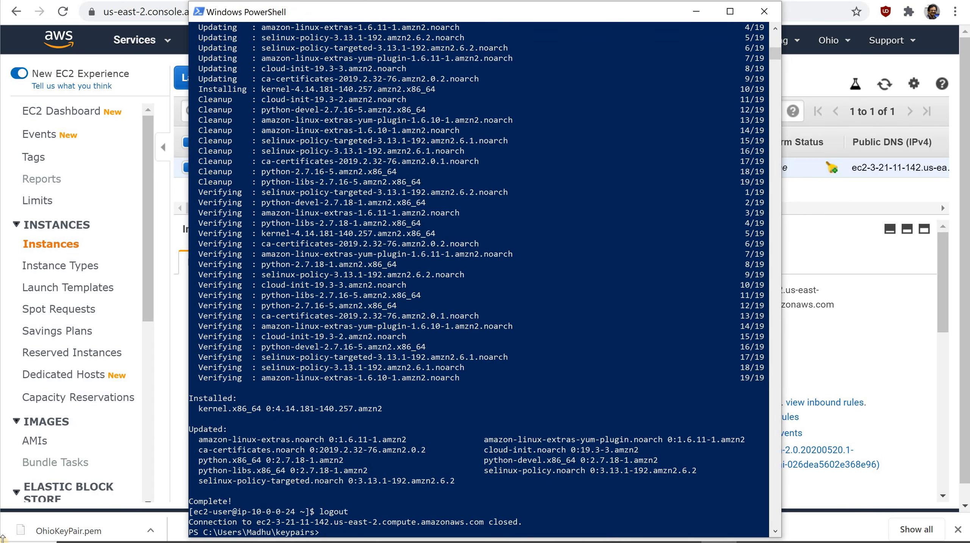
pyautogui.click(26, 502)
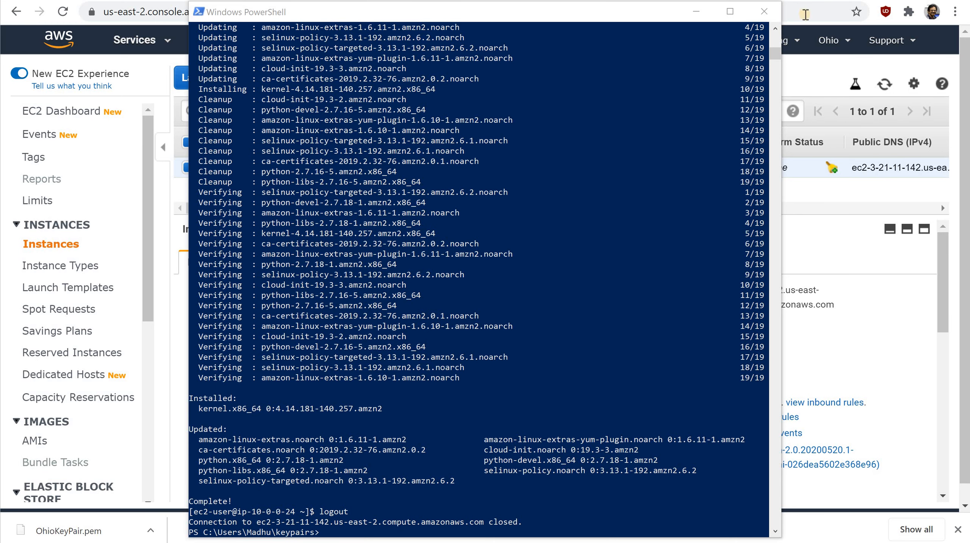
pyautogui.click(764, 11)
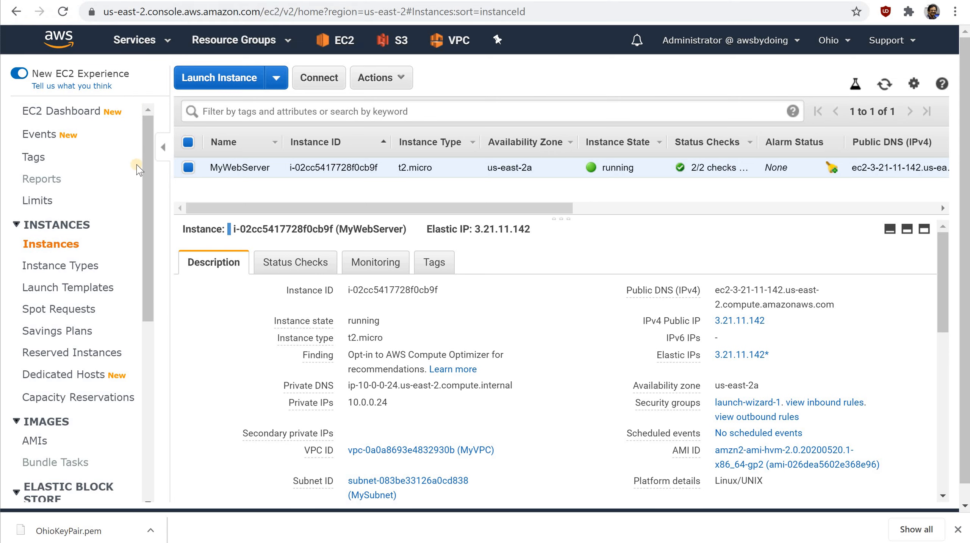
# Step: Terminate the MyWebServer instance together with releasing its attached Elastic IP 3.21.11.142, and refresh the instance list
pyautogui.click(43, 247)
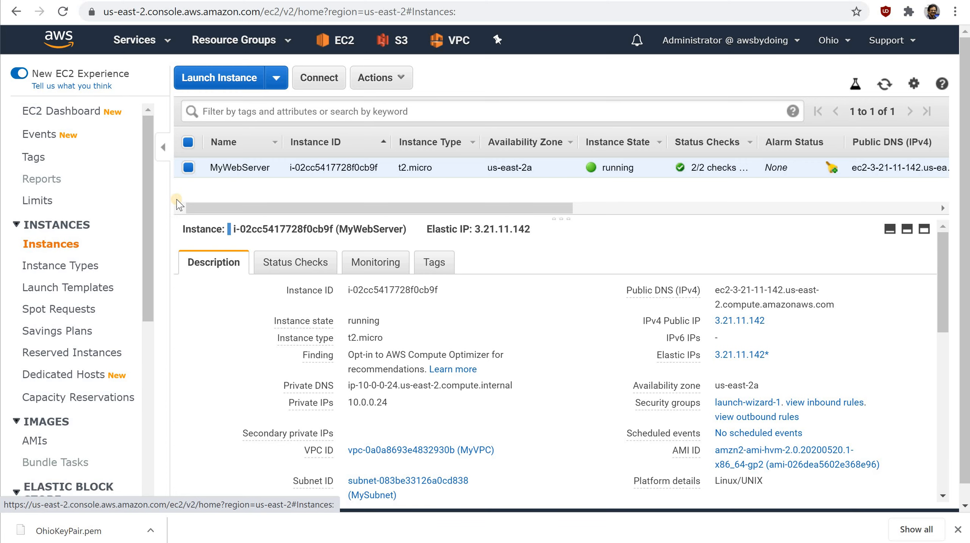
pyautogui.click(192, 167)
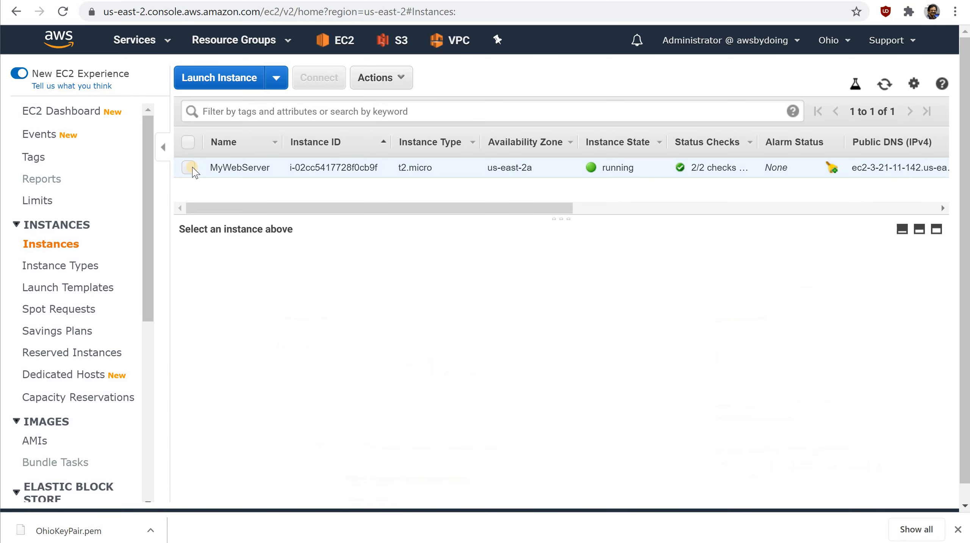
pyautogui.click(191, 167)
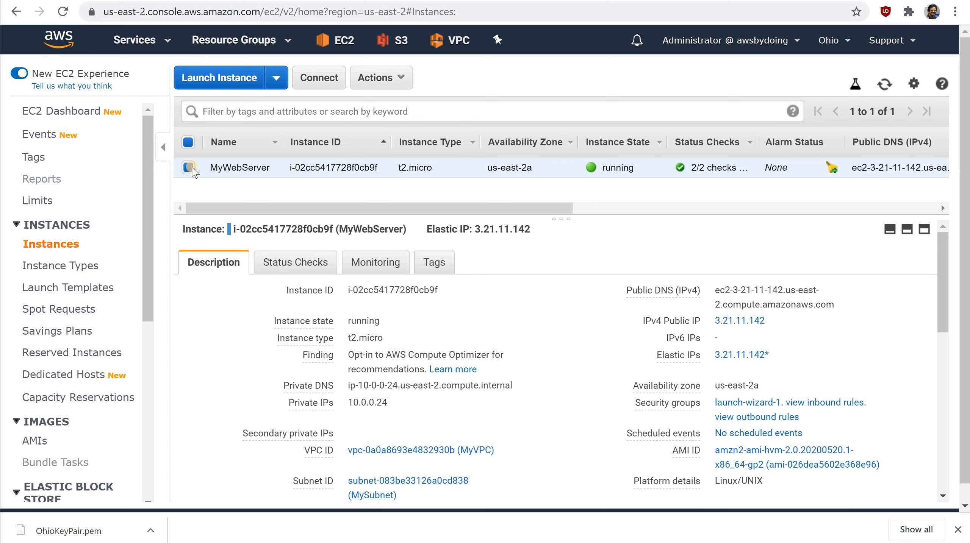
pyautogui.click(395, 82)
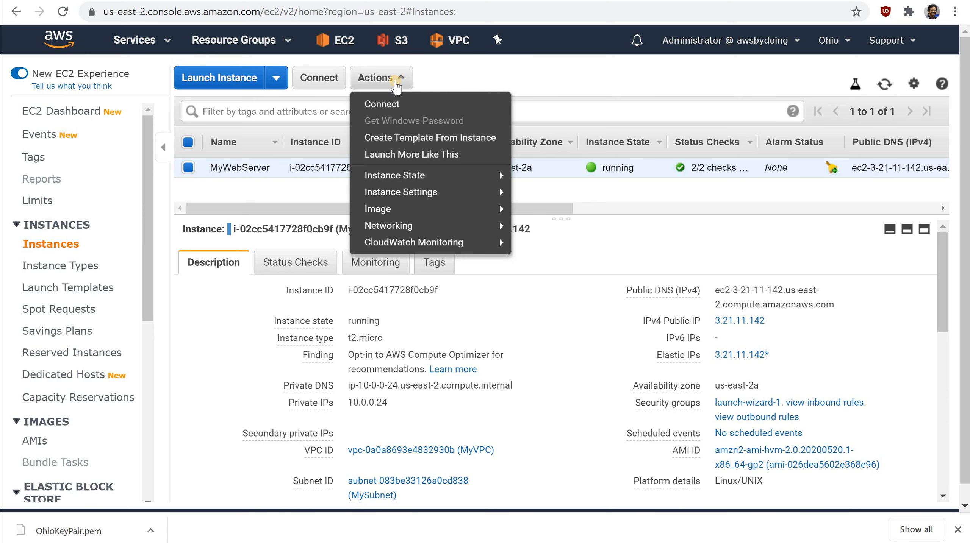
pyautogui.click(452, 178)
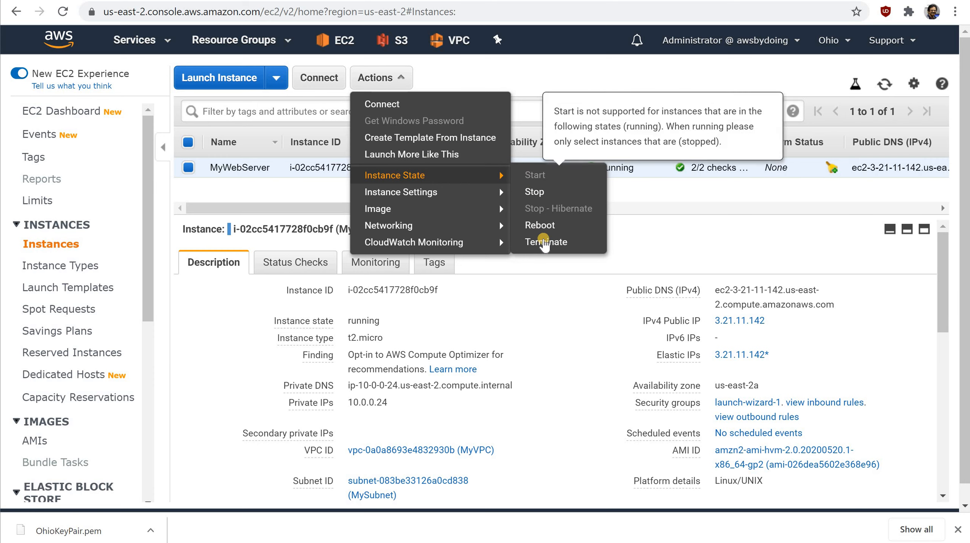
pyautogui.click(544, 242)
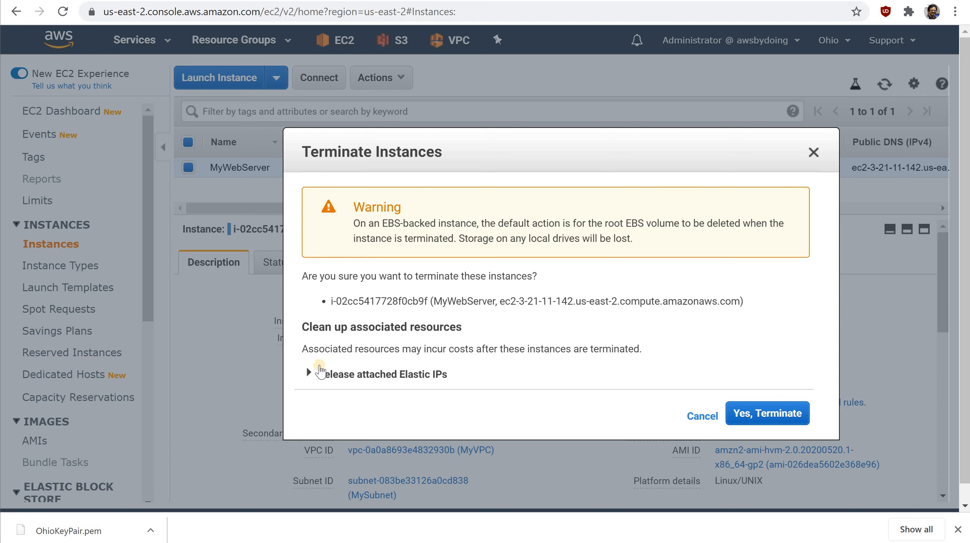
pyautogui.click(308, 373)
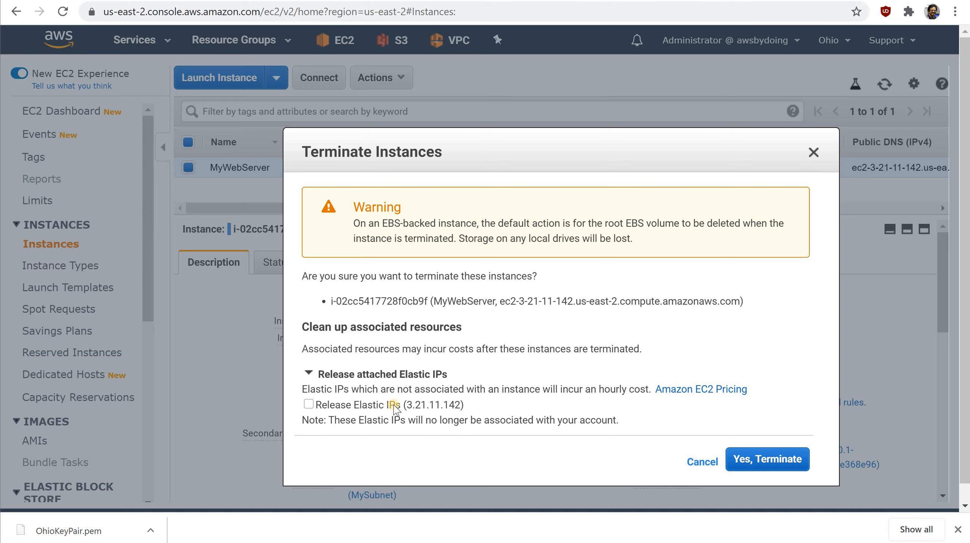
pyautogui.scroll(-1, 296, 413)
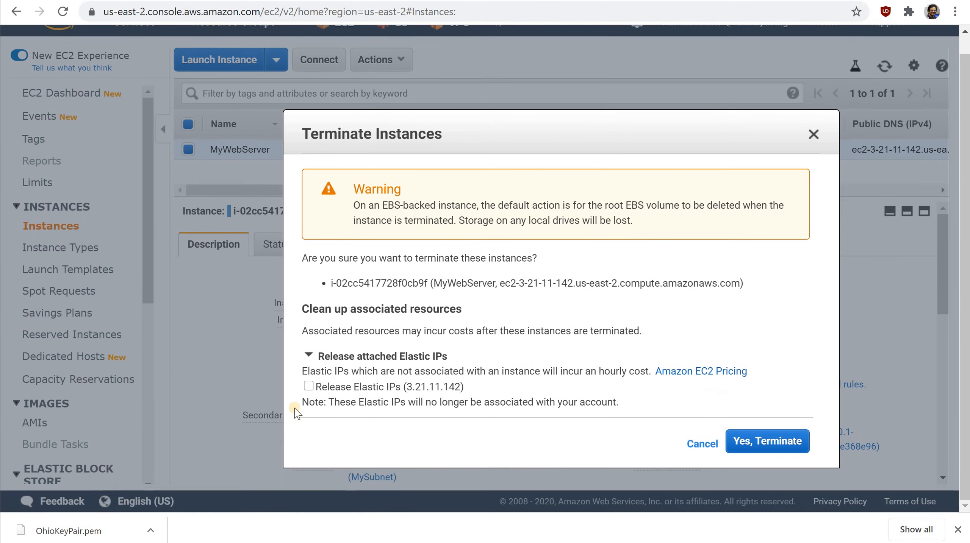
pyautogui.click(308, 386)
pyautogui.scroll(1, 420, 369)
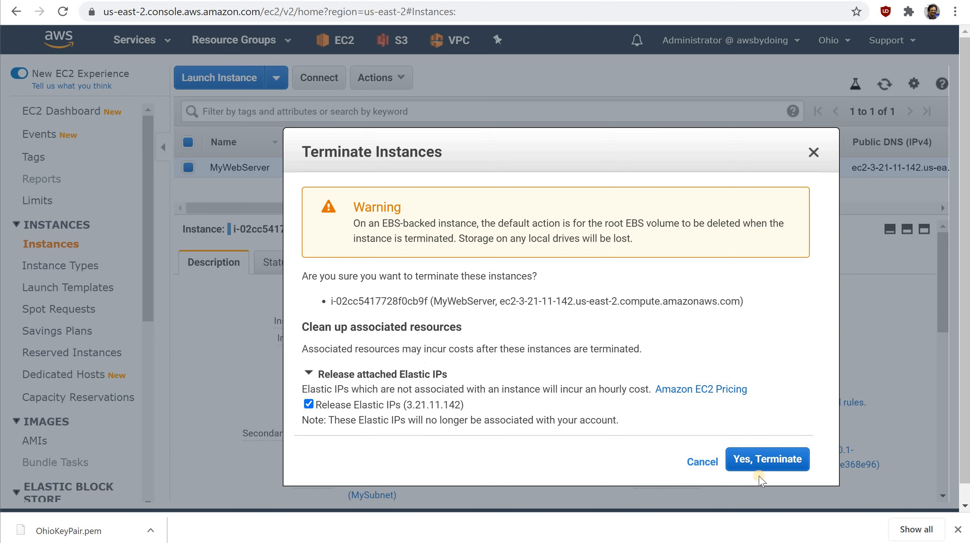
pyautogui.click(760, 460)
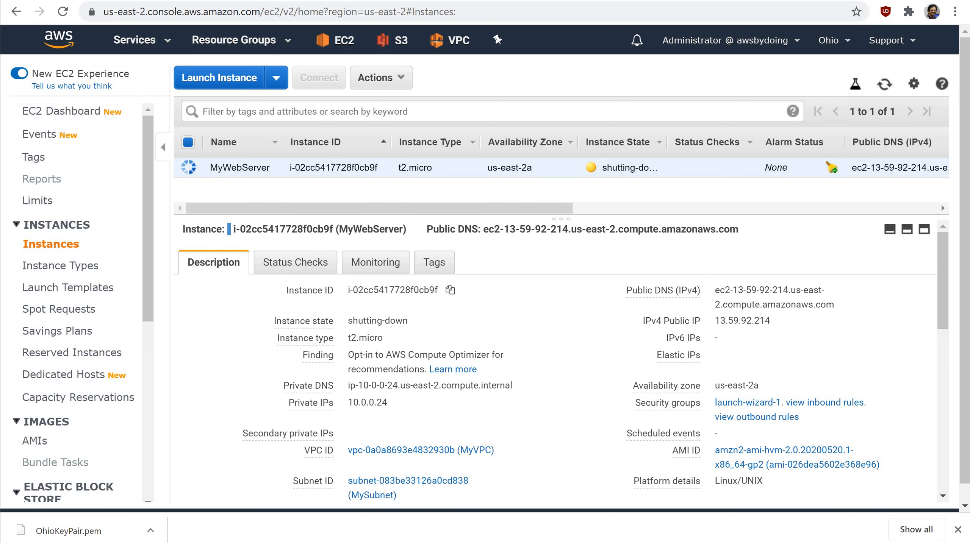
pyautogui.click(883, 84)
# Step: Switch to the VPC console, delete MyVPC with its associated objects, and refresh the VPC list
pyautogui.click(138, 1)
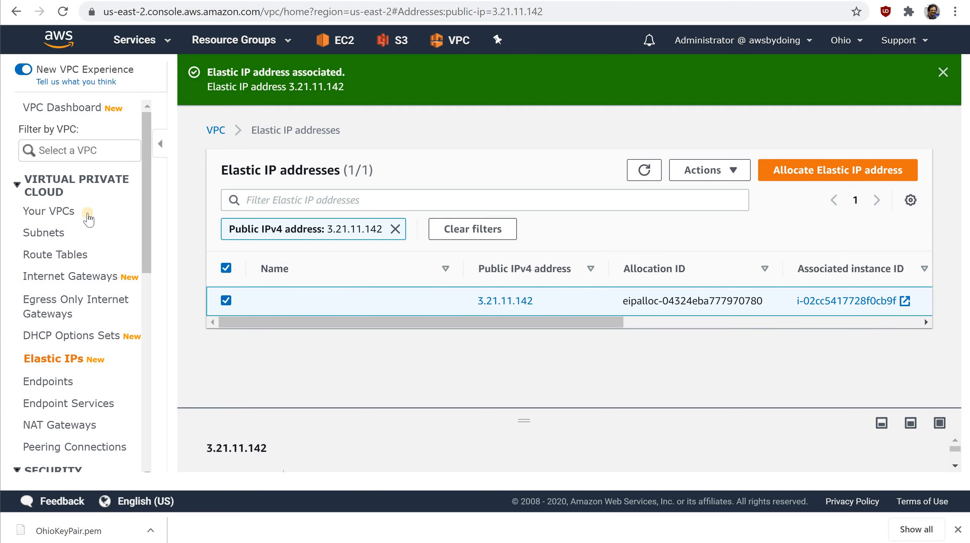
pyautogui.click(47, 214)
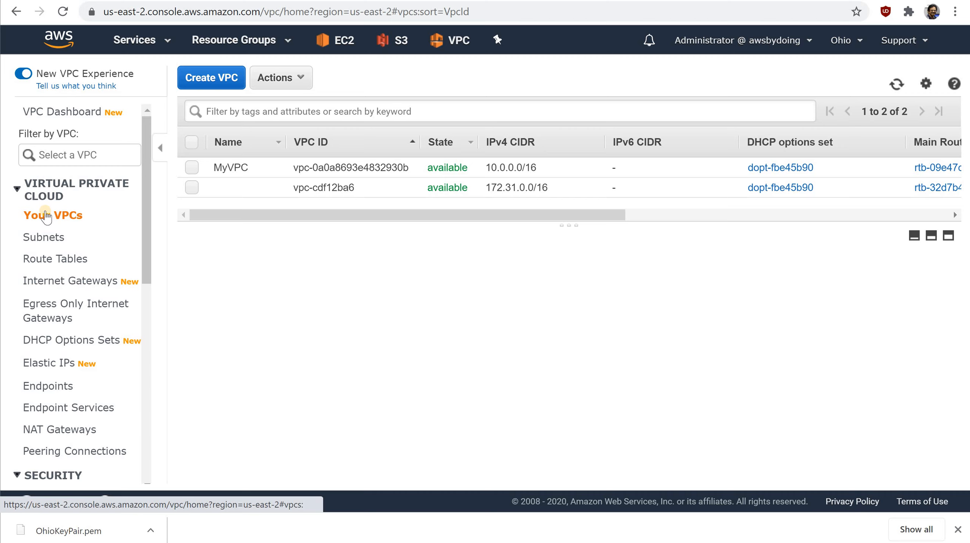
pyautogui.click(192, 169)
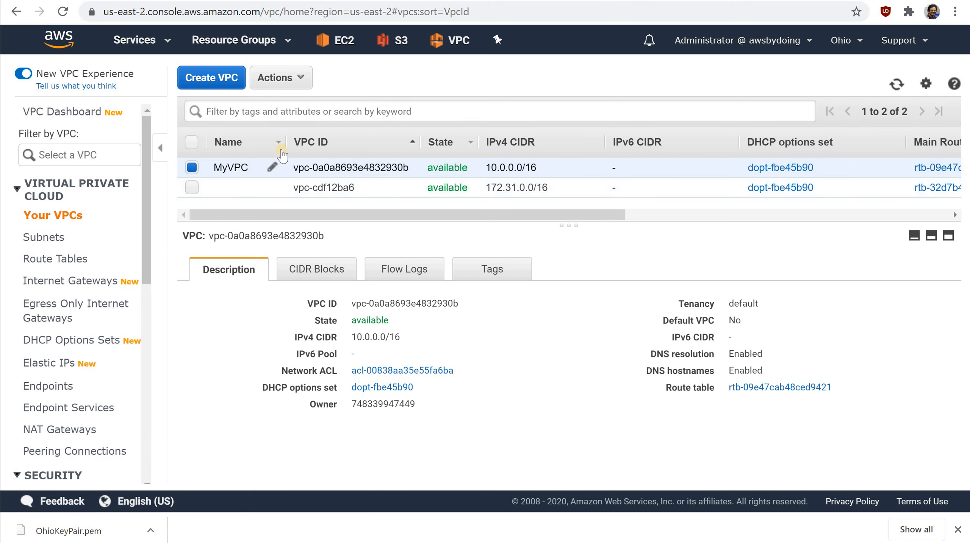
pyautogui.click(290, 84)
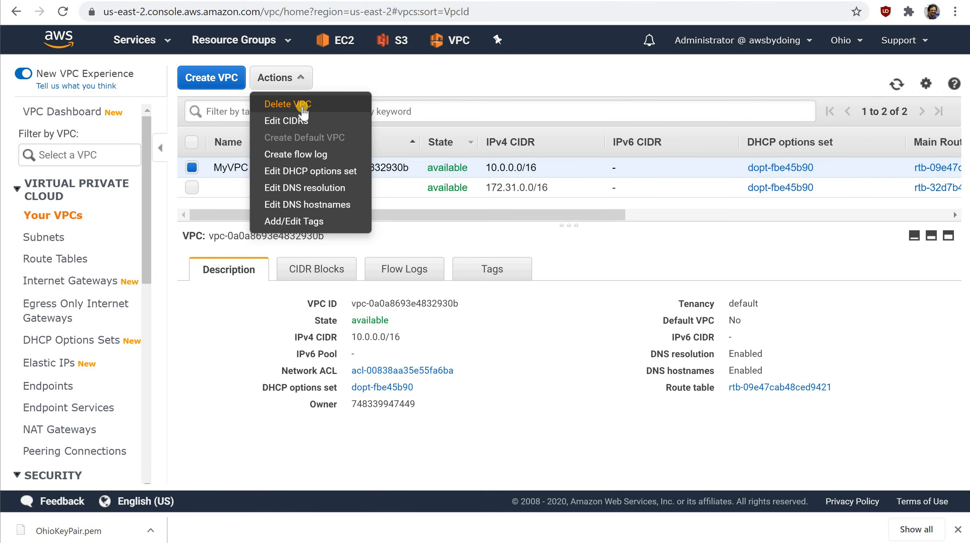
pyautogui.click(303, 107)
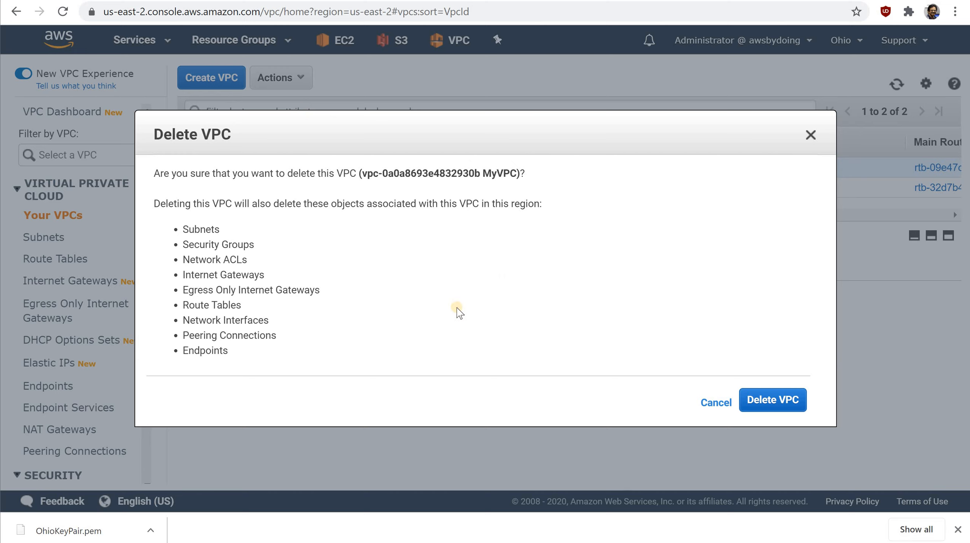
pyautogui.click(785, 402)
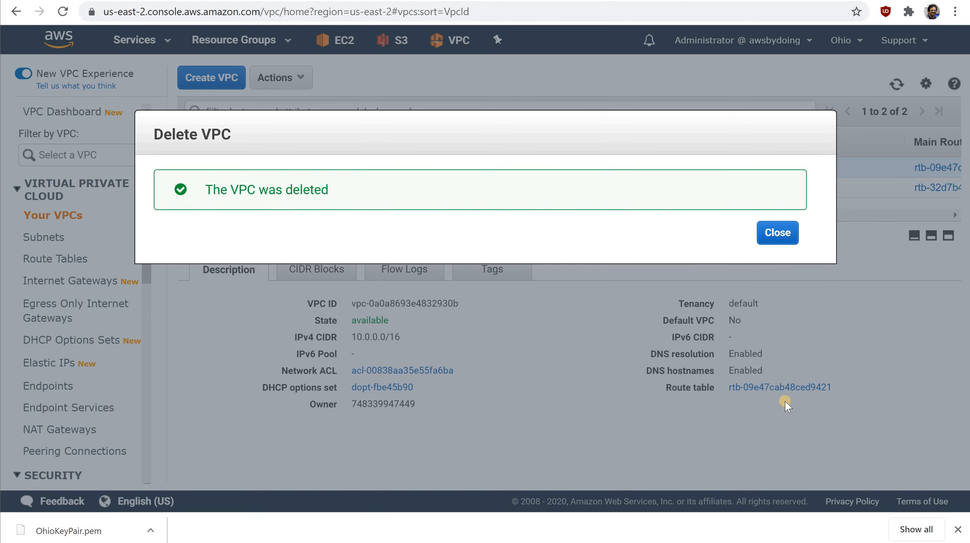
pyautogui.click(777, 233)
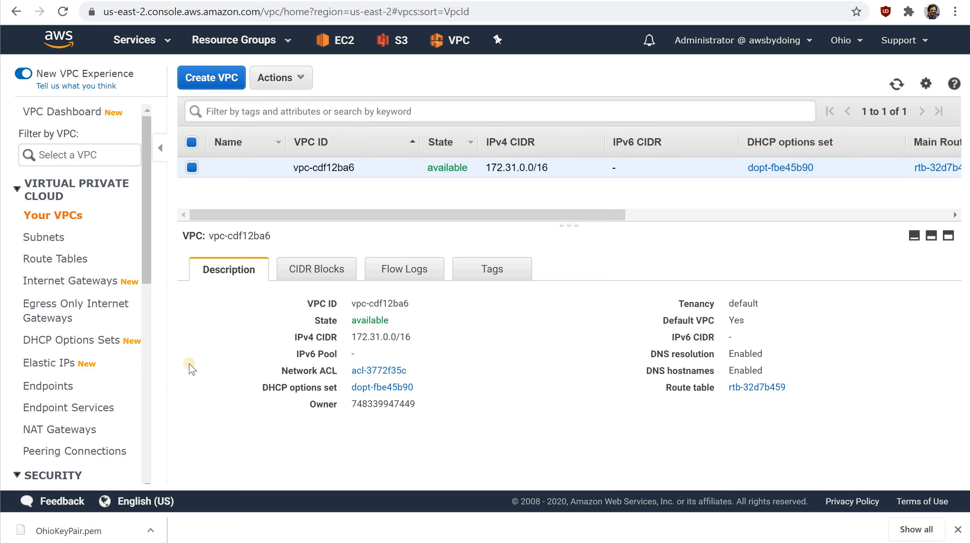
pyautogui.click(896, 84)
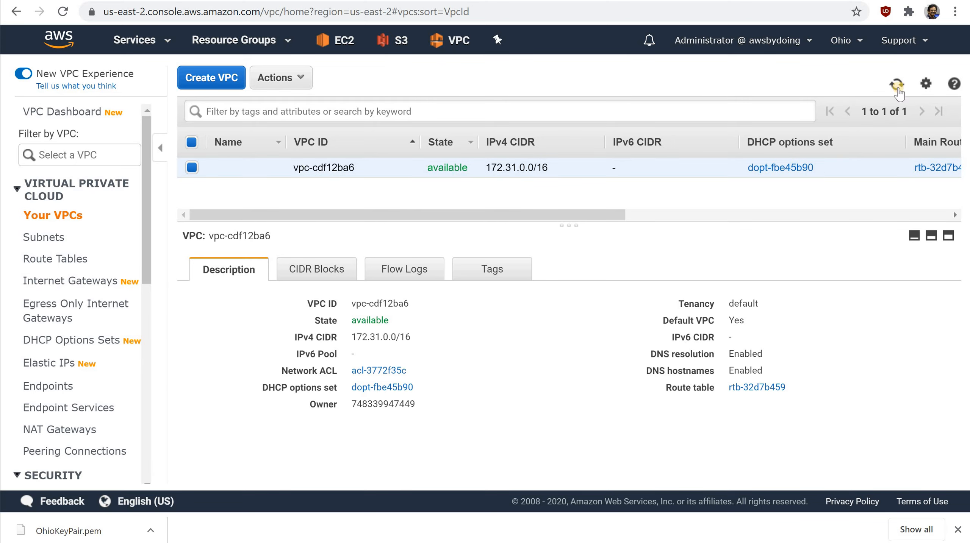